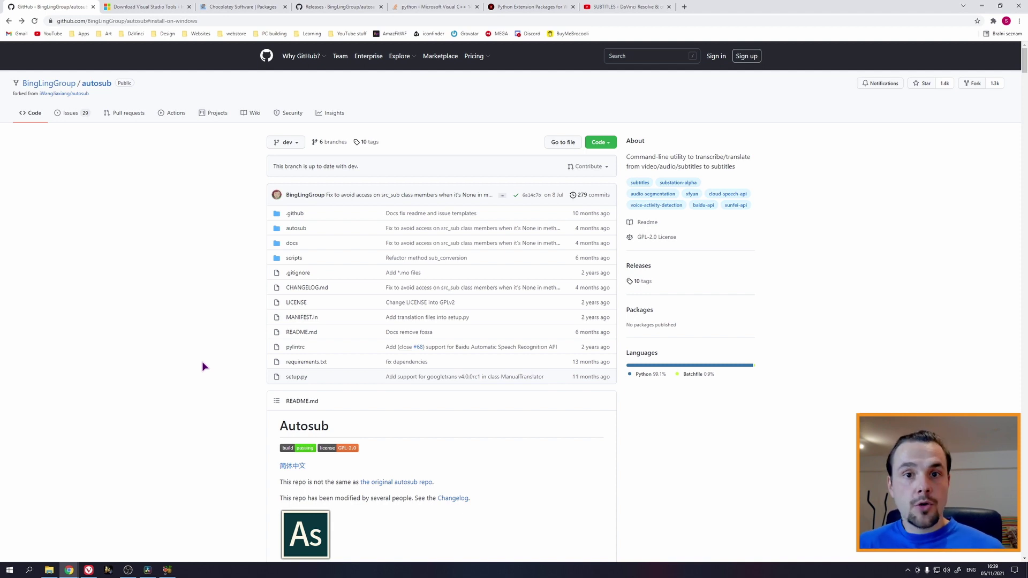
pyautogui.scroll(-1, 201, 361)
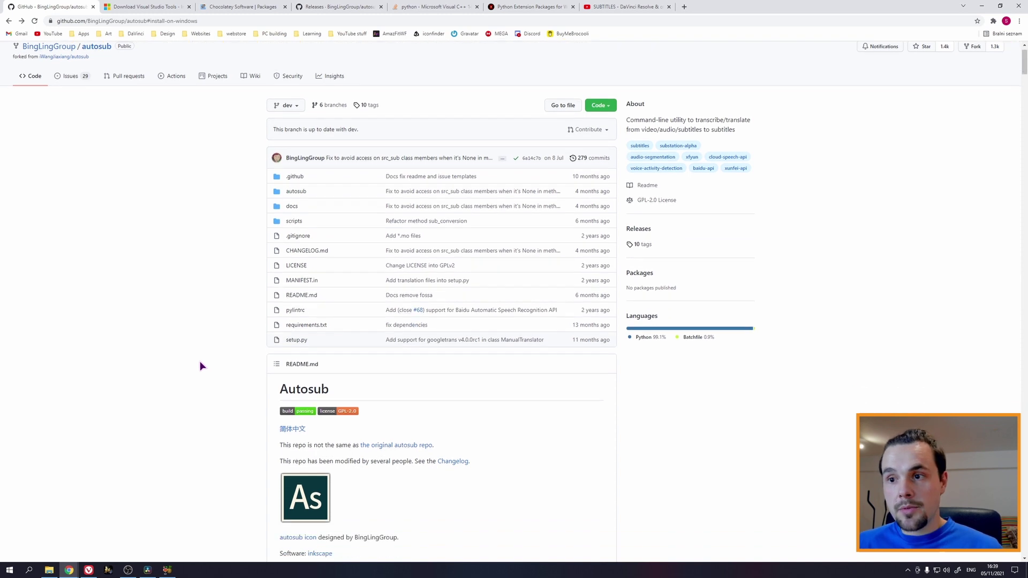
pyautogui.scroll(-3, 202, 361)
pyautogui.scroll(-3, 201, 362)
pyautogui.scroll(-1, 202, 361)
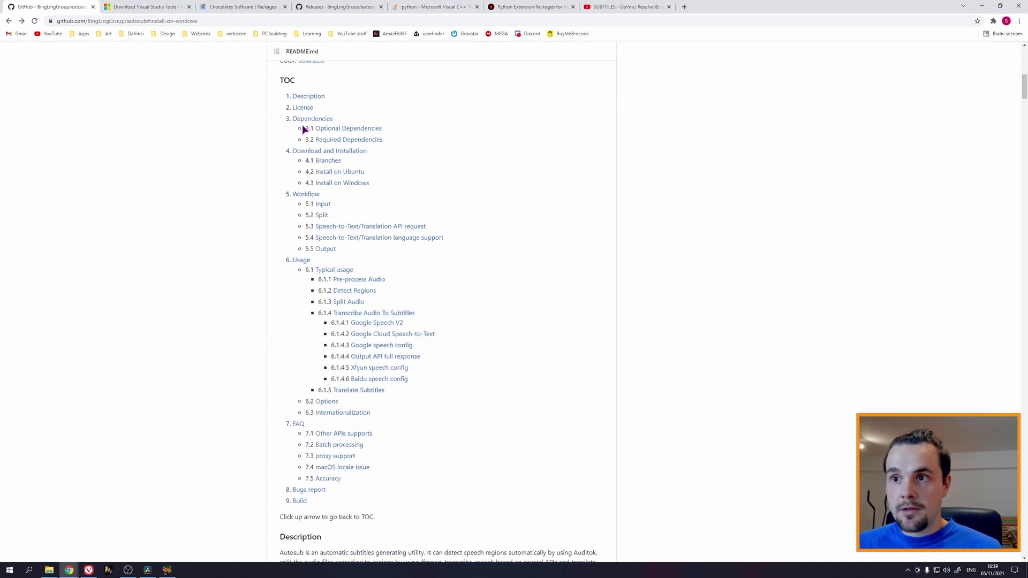
pyautogui.scroll(2, 175, 353)
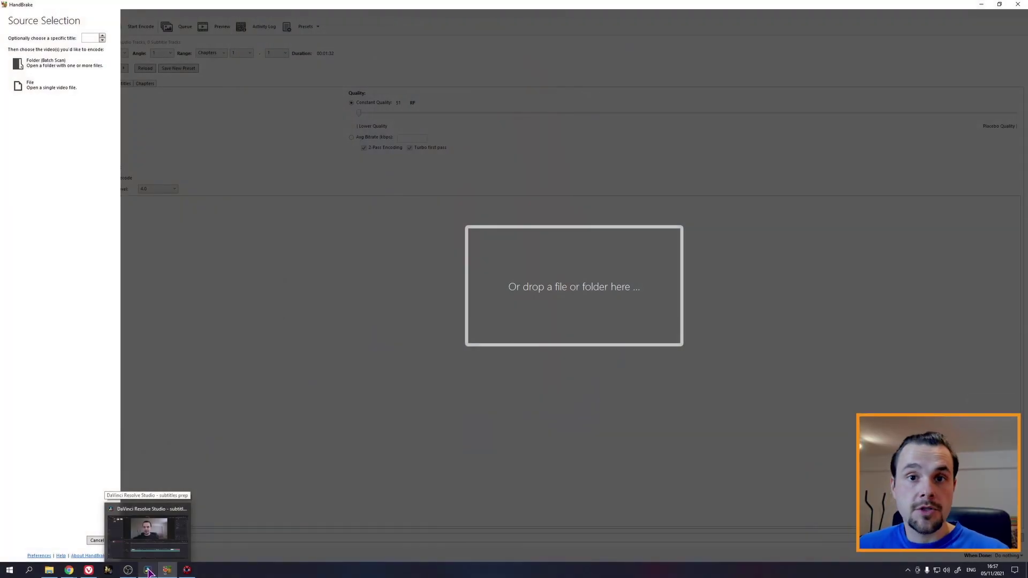
# Step: In DaVinci Resolve, enlarge the audio track to show waveforms, then return to HandBrake
pyautogui.click(148, 572)
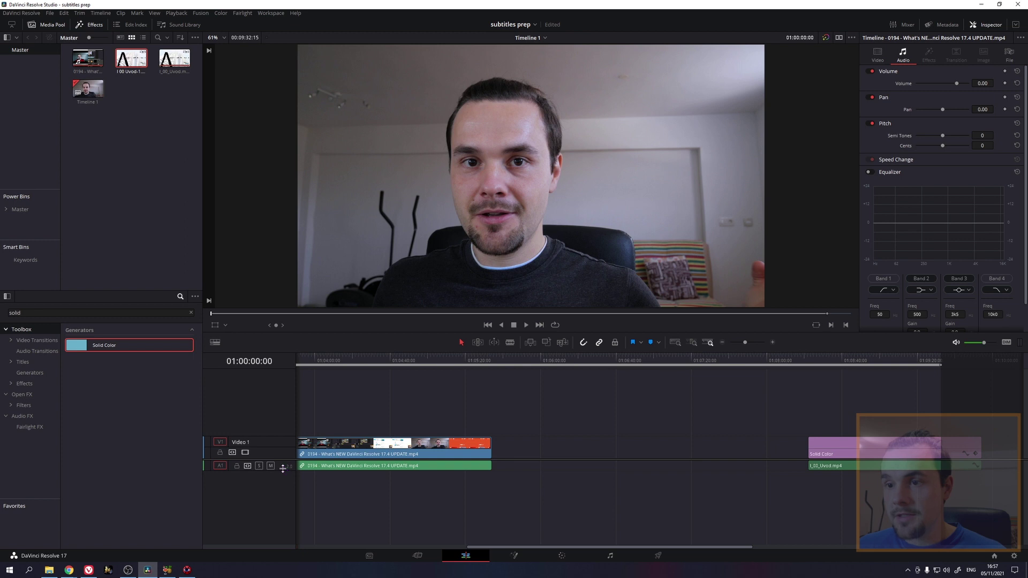
pyautogui.moveTo(283, 468); pyautogui.dragTo(827, 505)
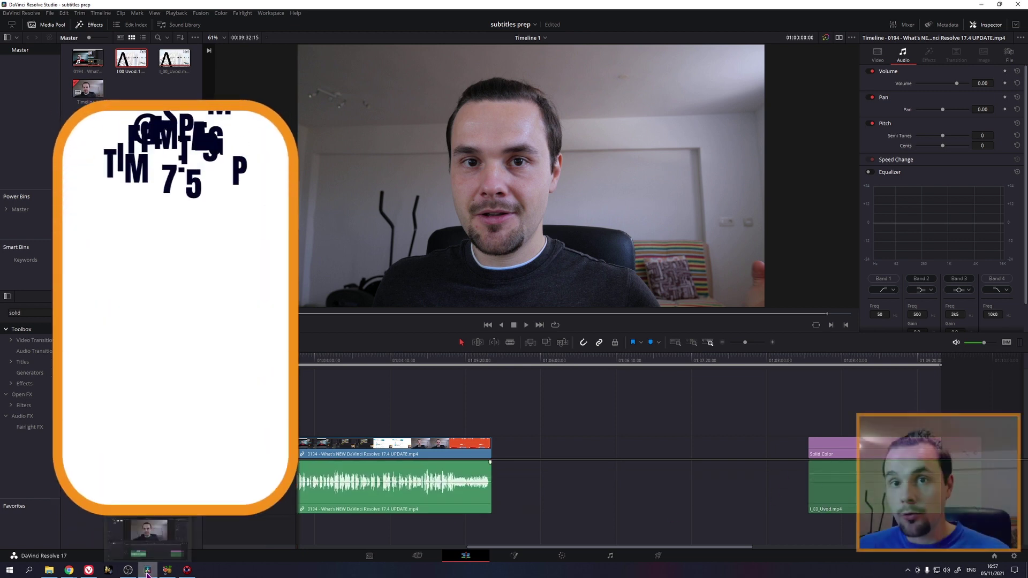
pyautogui.click(166, 570)
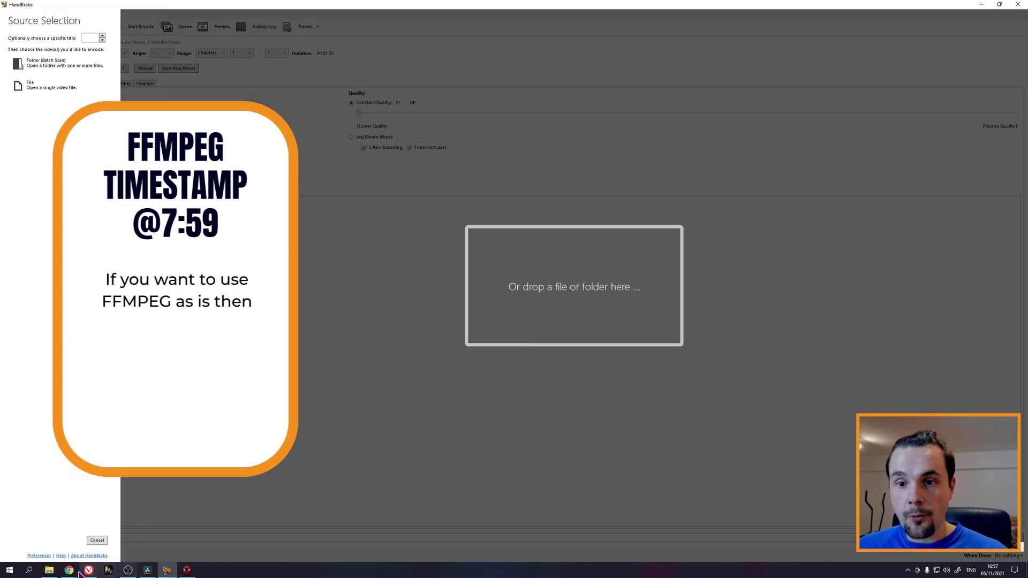
# Step: Load l_00_Uvod.mp4 into HandBrake, keep framerate Same as source, save to S:\ and start encoding
pyautogui.click(49, 570)
pyautogui.click(543, 280)
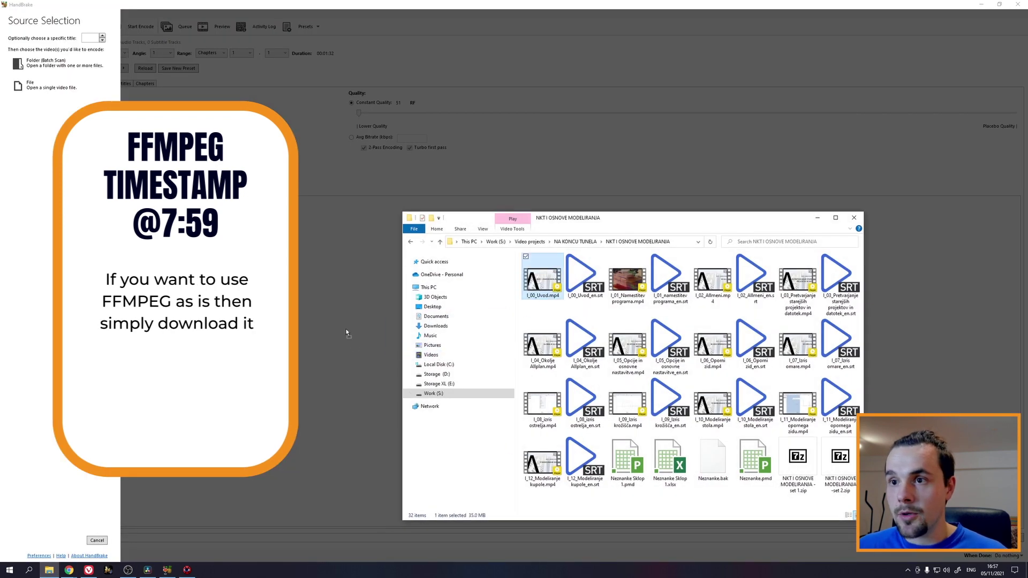
pyautogui.moveTo(343, 326); pyautogui.dragTo(345, 325)
pyautogui.click(817, 218)
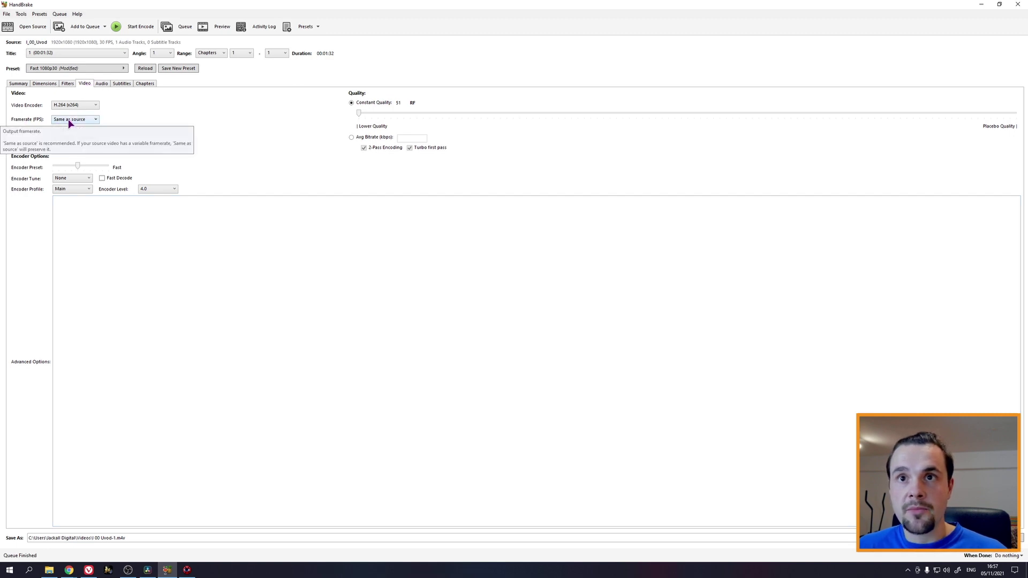
pyautogui.click(75, 120)
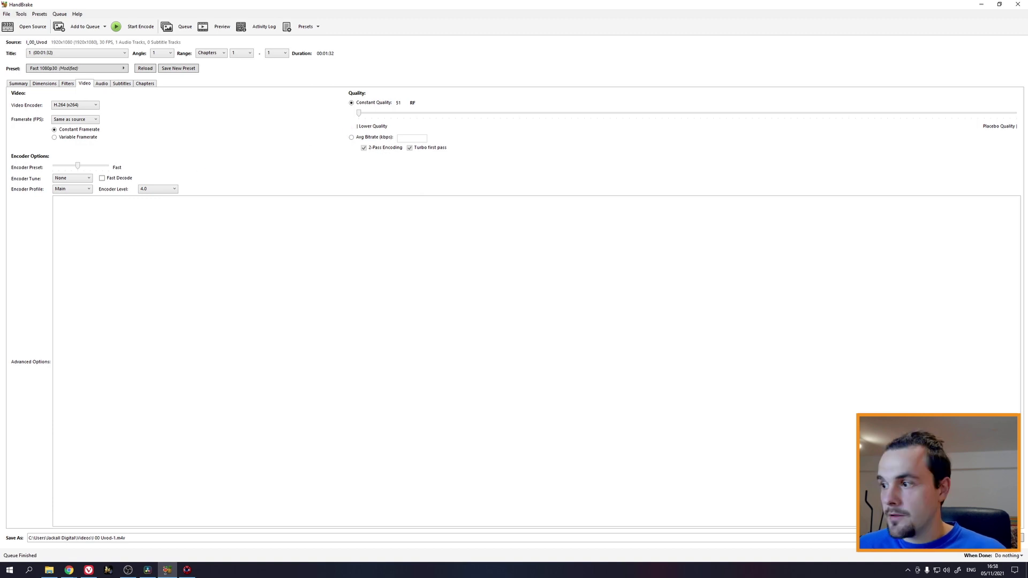
pyautogui.click(994, 537)
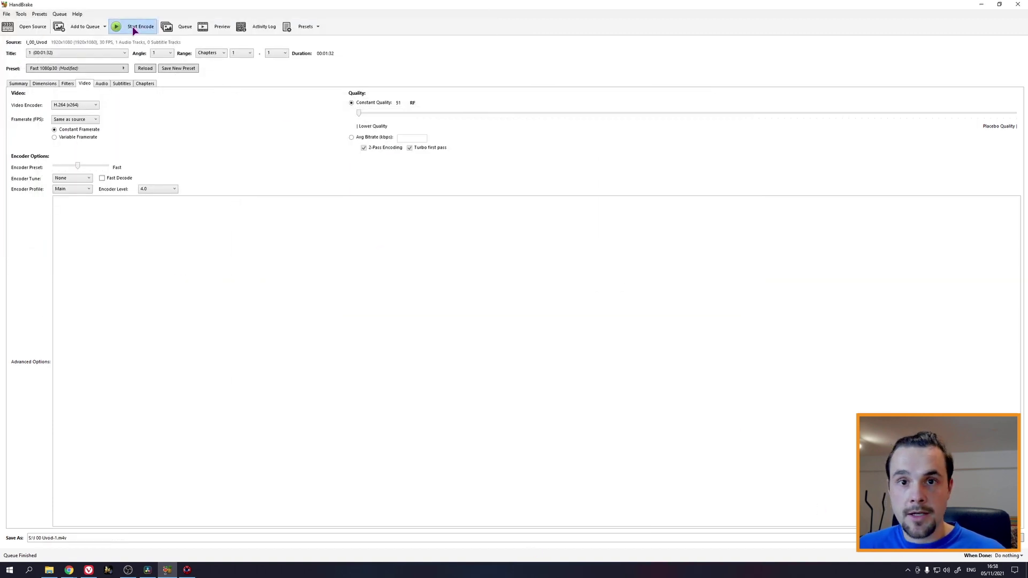
pyautogui.click(134, 31)
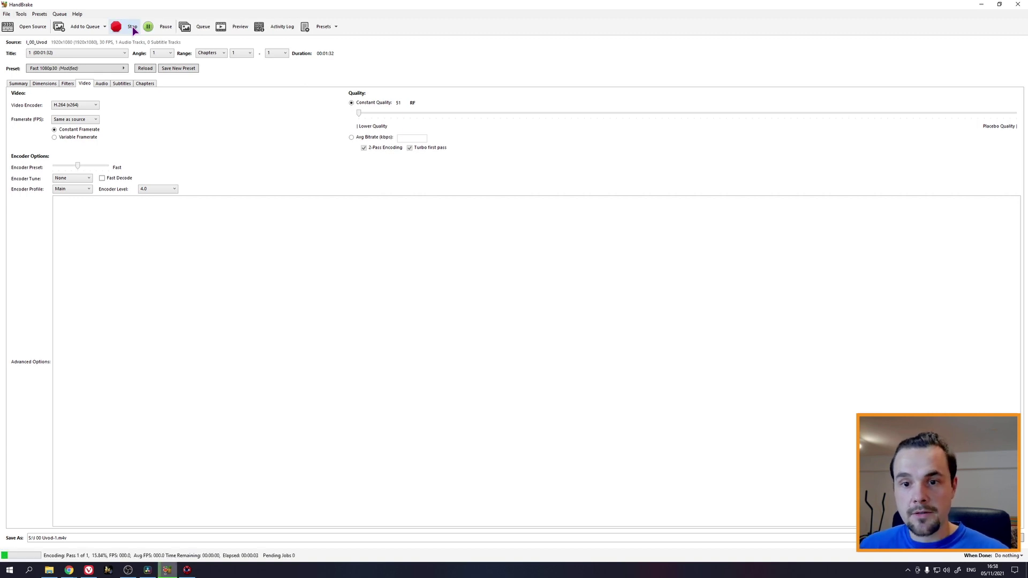
pyautogui.click(135, 30)
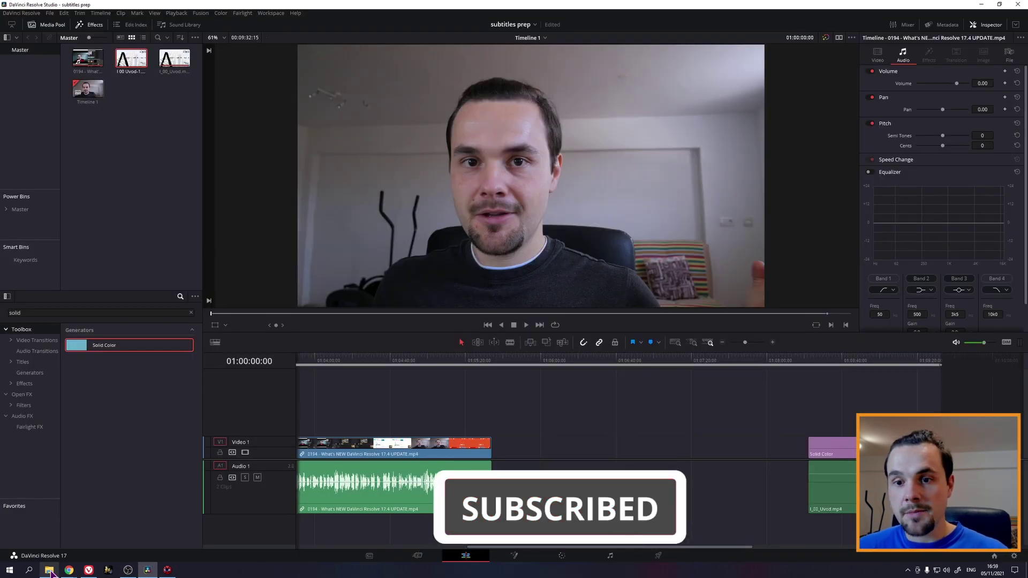
# Step: Drag I 00 Uvod-1.m4v from File Explorer onto the Resolve timeline and select it
pyautogui.click(50, 570)
pyautogui.moveTo(642, 215); pyautogui.dragTo(838, 183)
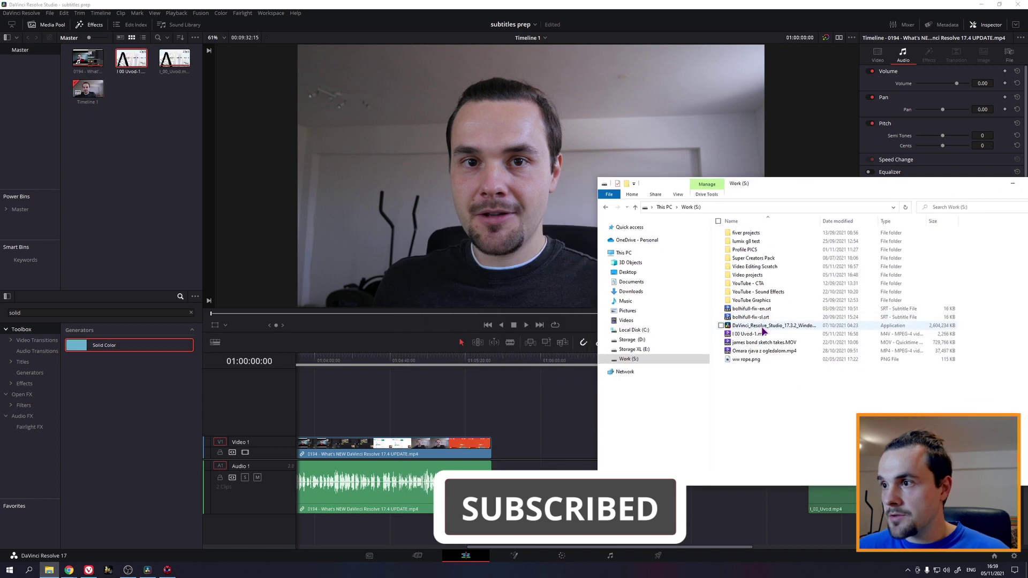
pyautogui.moveTo(763, 332); pyautogui.dragTo(584, 485)
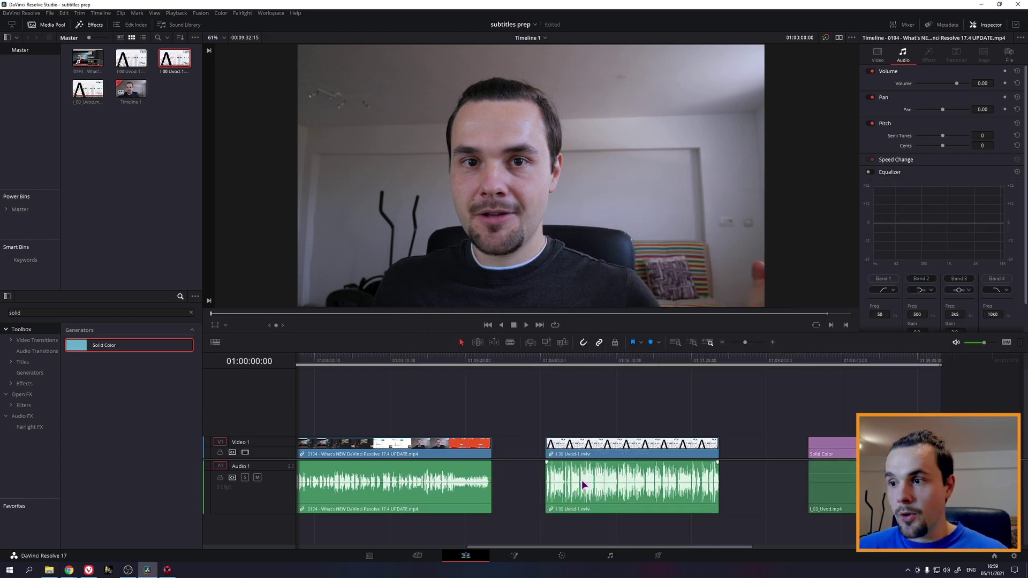
pyautogui.click(586, 486)
# Step: Normalize the clip's audio, set its volume to -2.10 dB, then go to the Fairlight page
pyautogui.rightClick(608, 492)
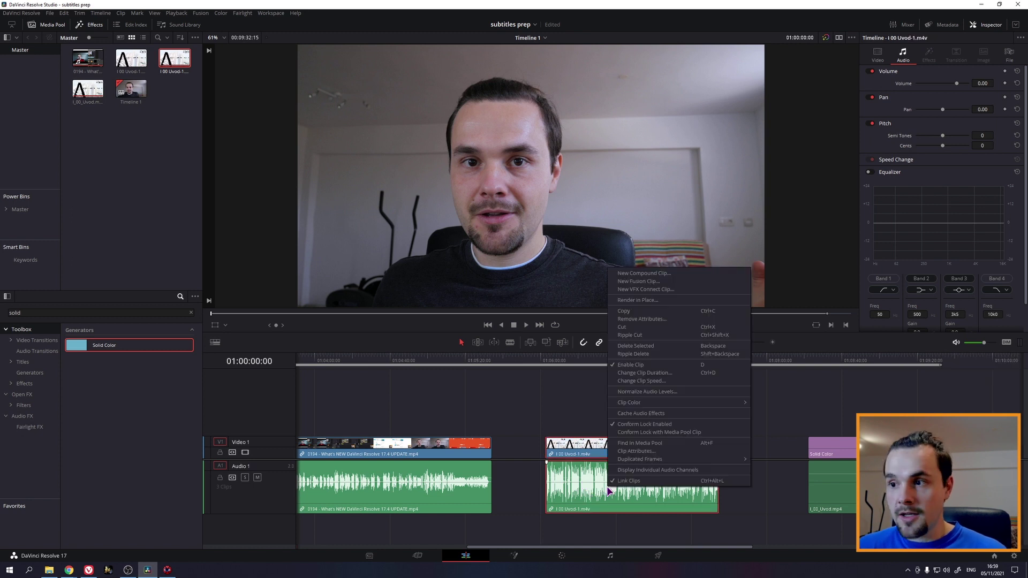
pyautogui.click(666, 391)
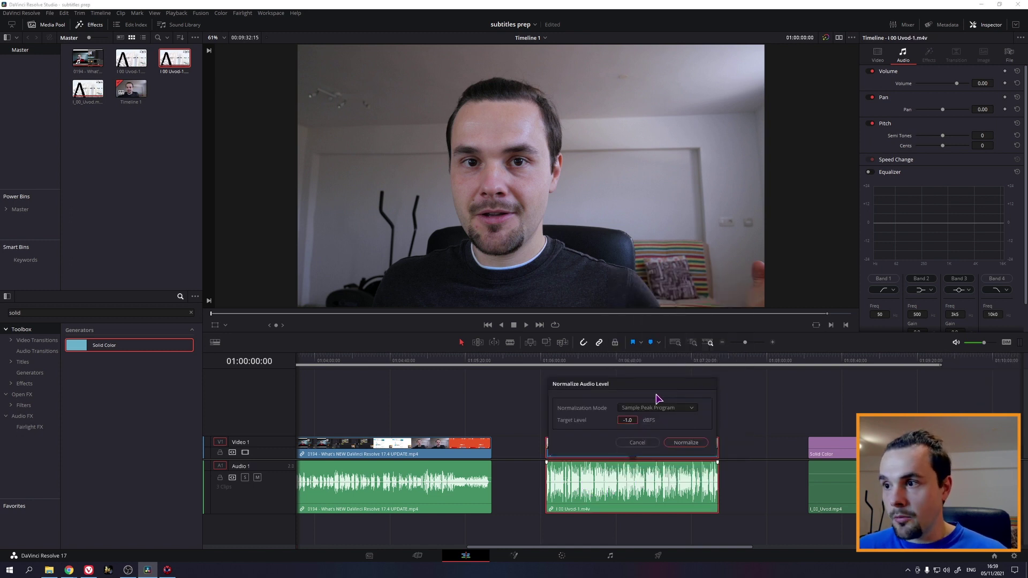
pyautogui.click(693, 442)
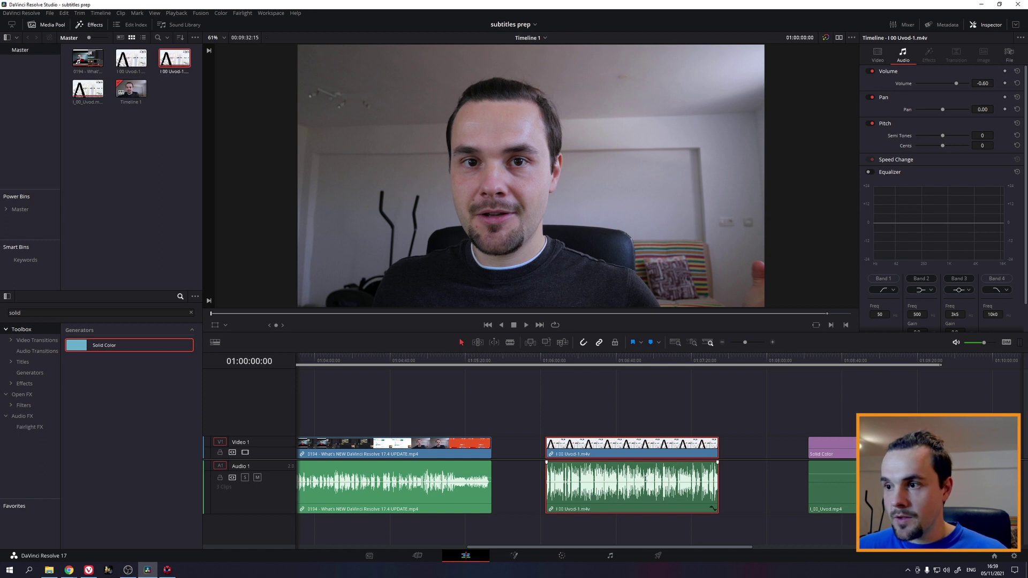
pyautogui.moveTo(665, 466); pyautogui.dragTo(665, 474)
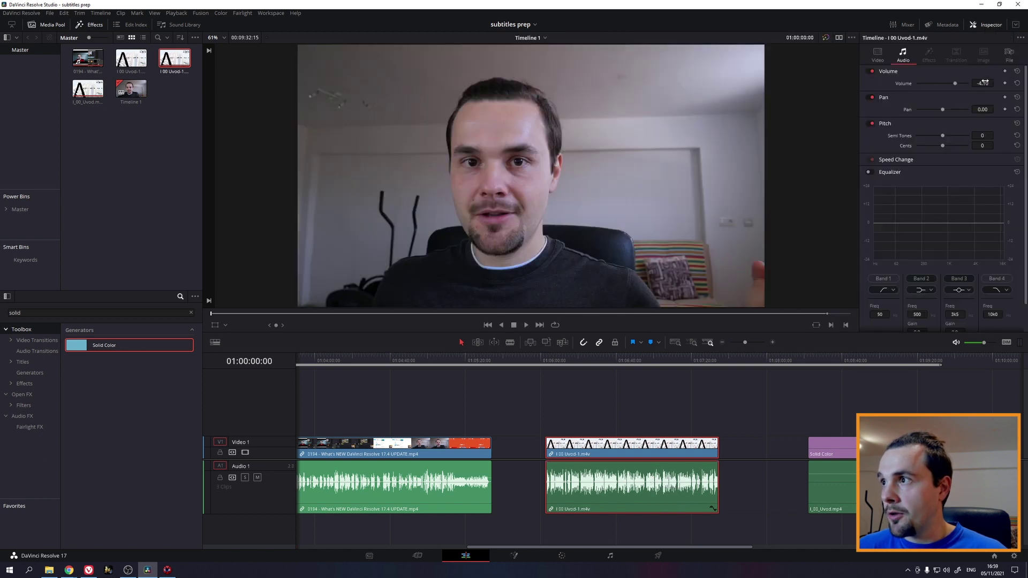
pyautogui.moveTo(983, 83); pyautogui.dragTo(965, 123)
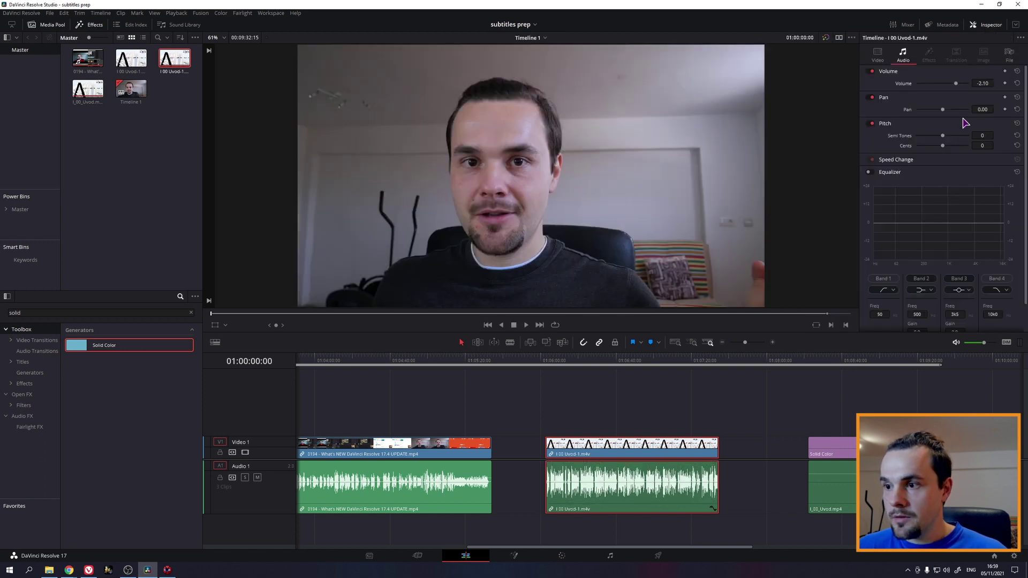
pyautogui.click(611, 556)
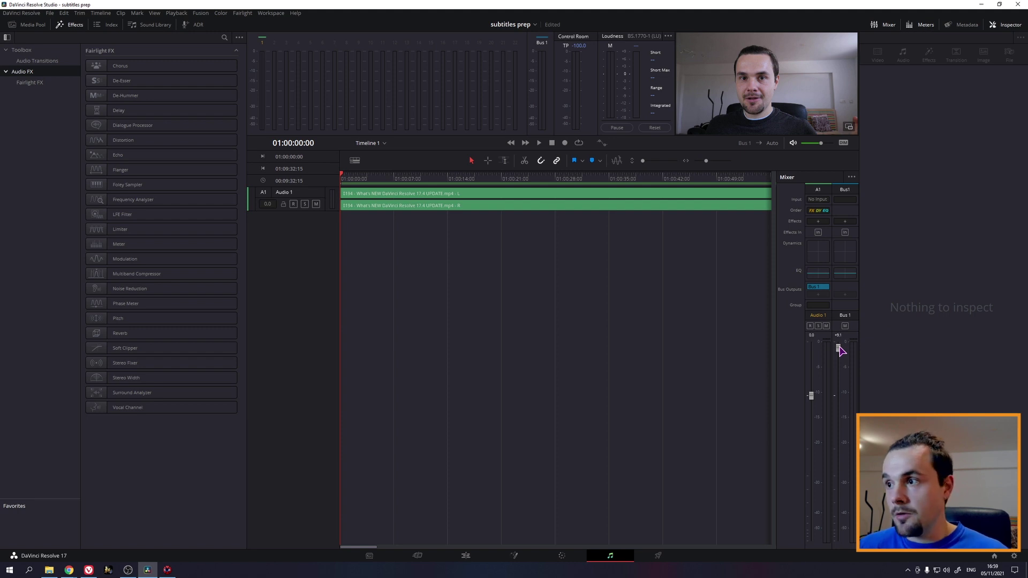
# Step: Nudge the Bus 1 level up, then on the Deliver page mark In/Out around the clip
pyautogui.moveTo(840, 363); pyautogui.dragTo(840, 349)
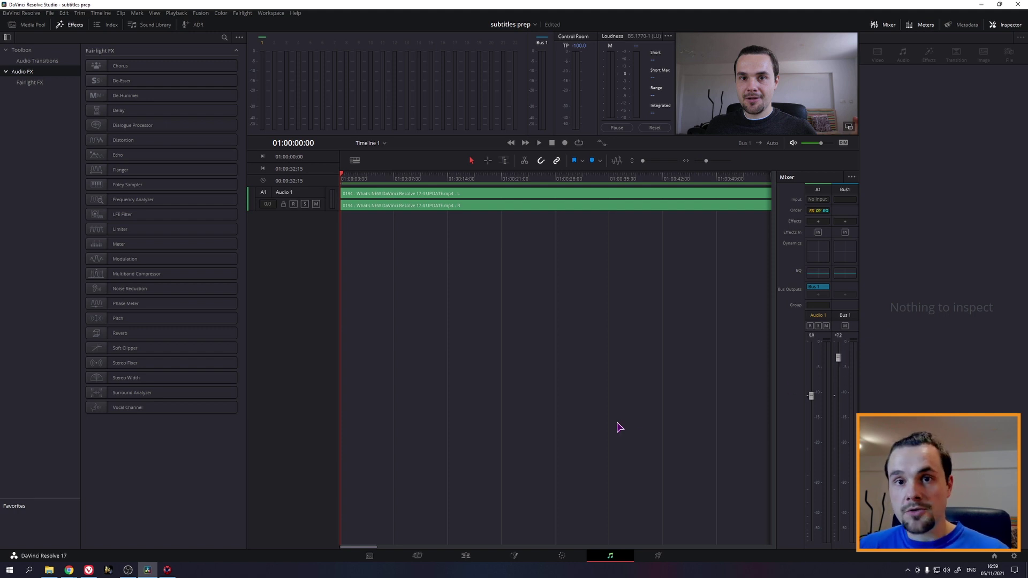
pyautogui.click(659, 558)
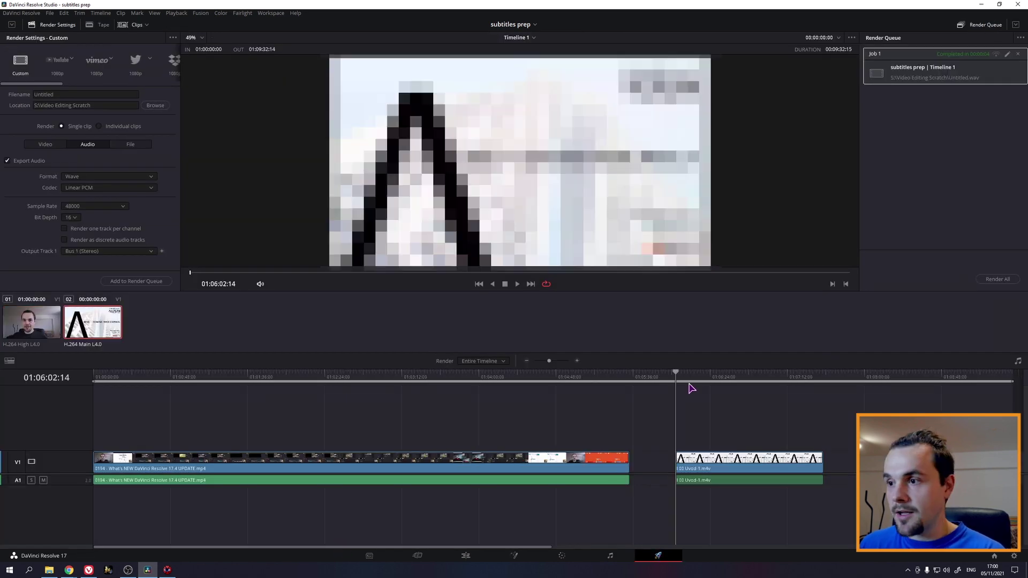
pyautogui.press('i')
pyautogui.click(827, 382)
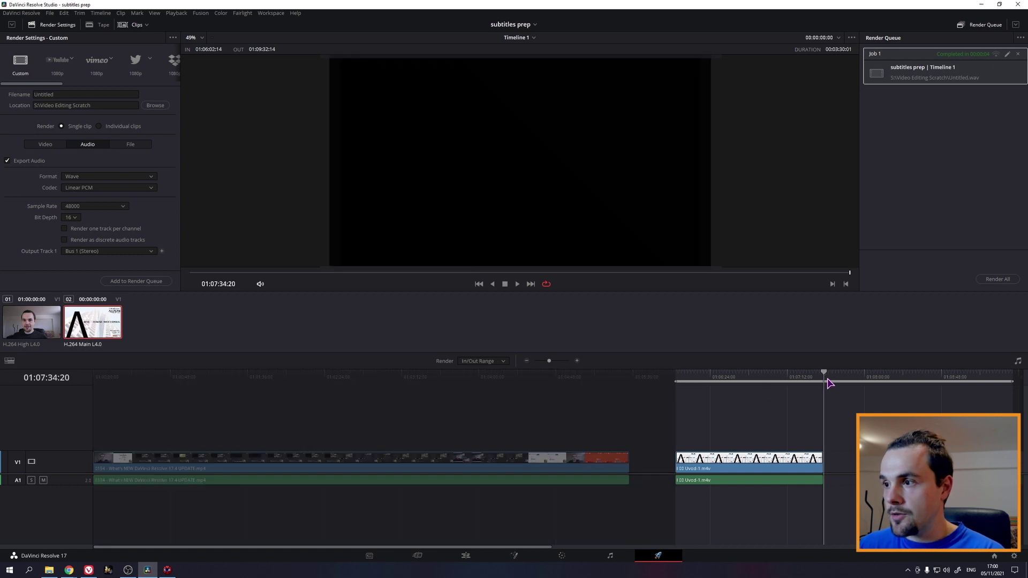
pyautogui.press('o')
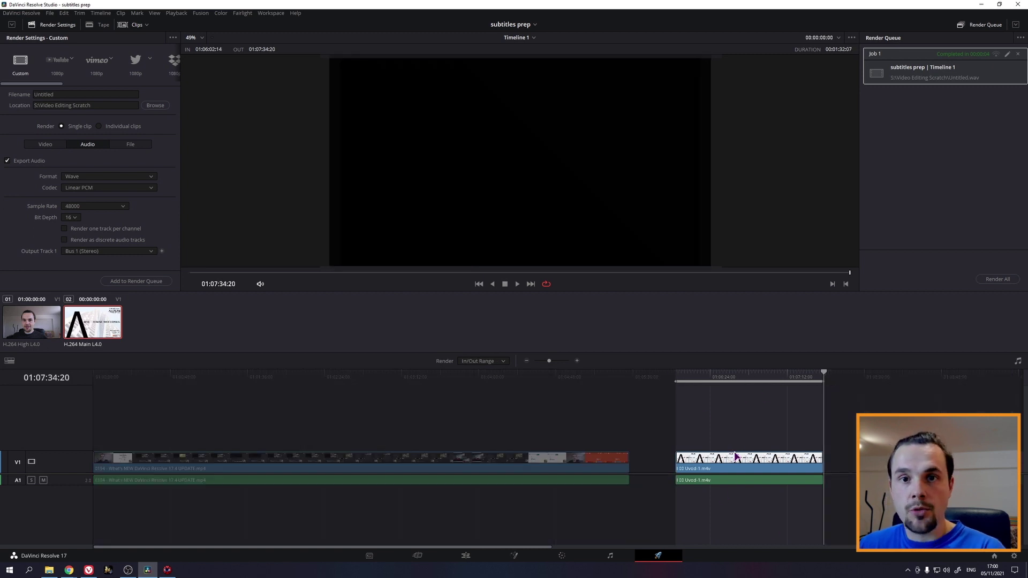
# Step: Set the audio format to Wave, add the job to the render queue and render it
pyautogui.click(40, 145)
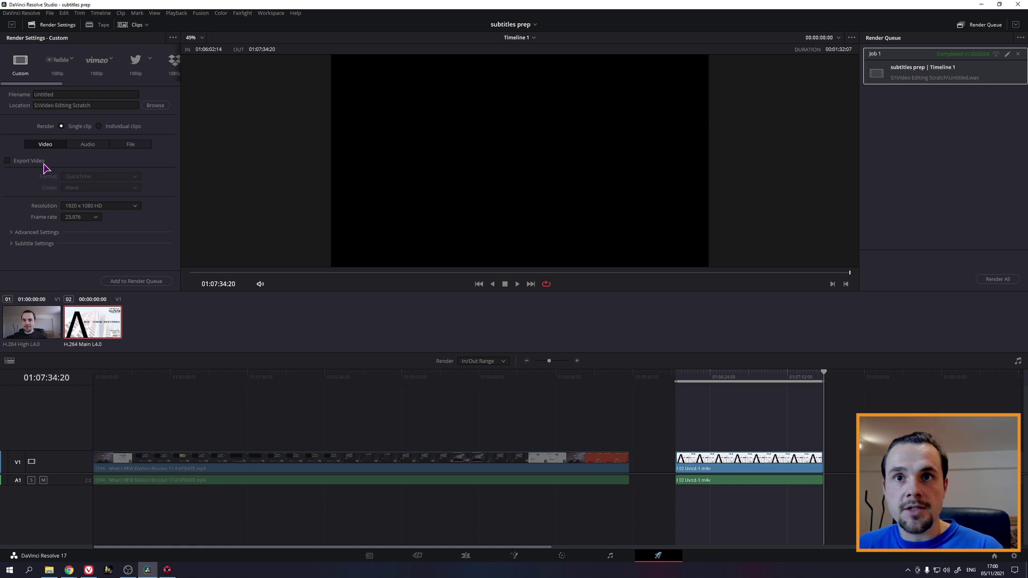
pyautogui.click(8, 161)
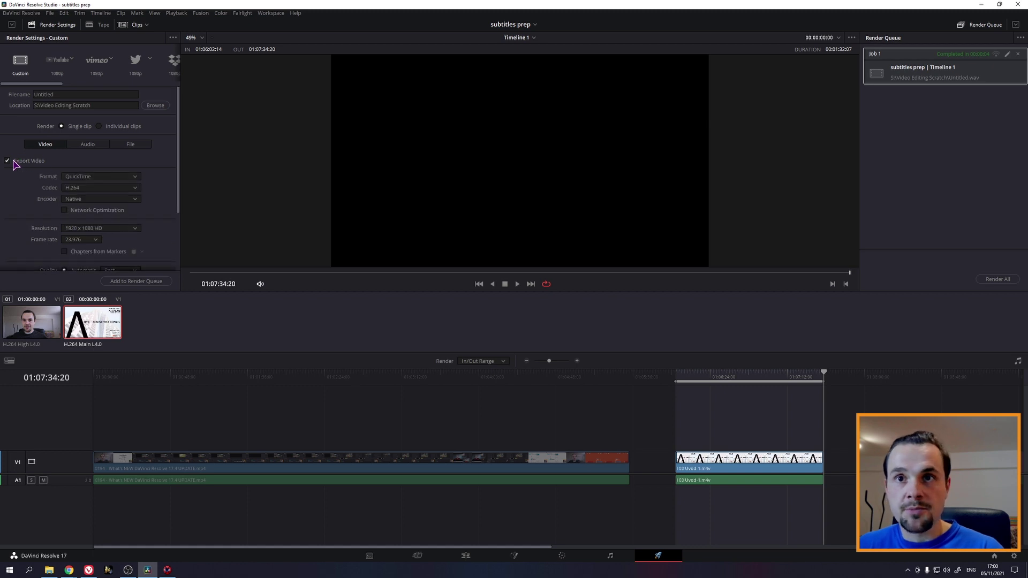
pyautogui.click(89, 145)
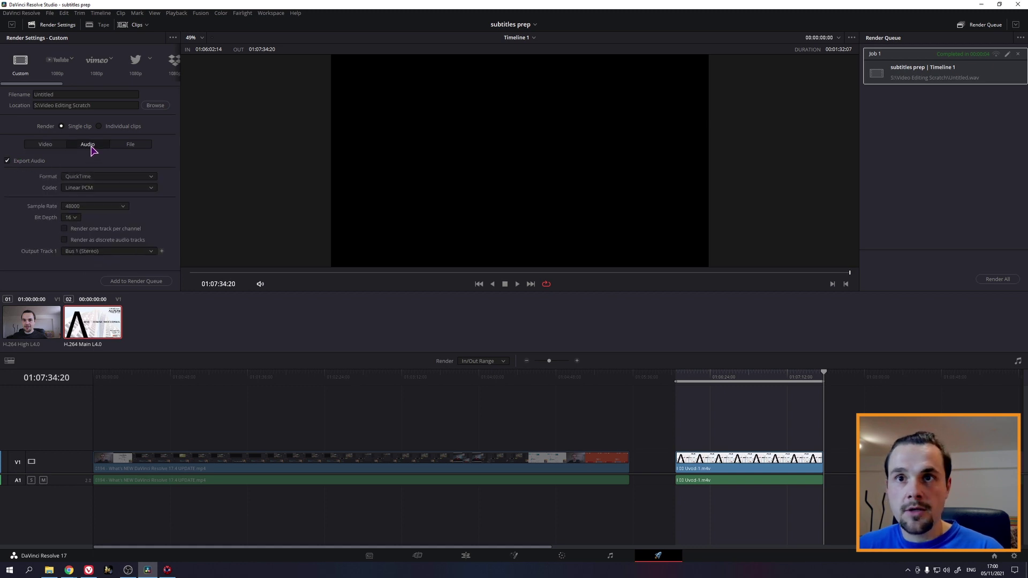
pyautogui.click(94, 178)
pyautogui.click(74, 223)
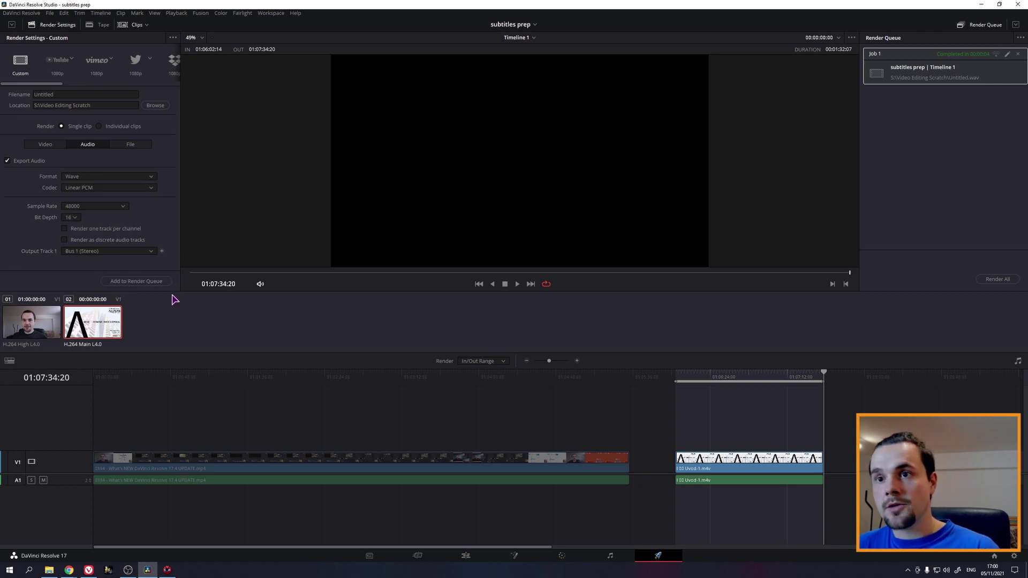
pyautogui.click(148, 282)
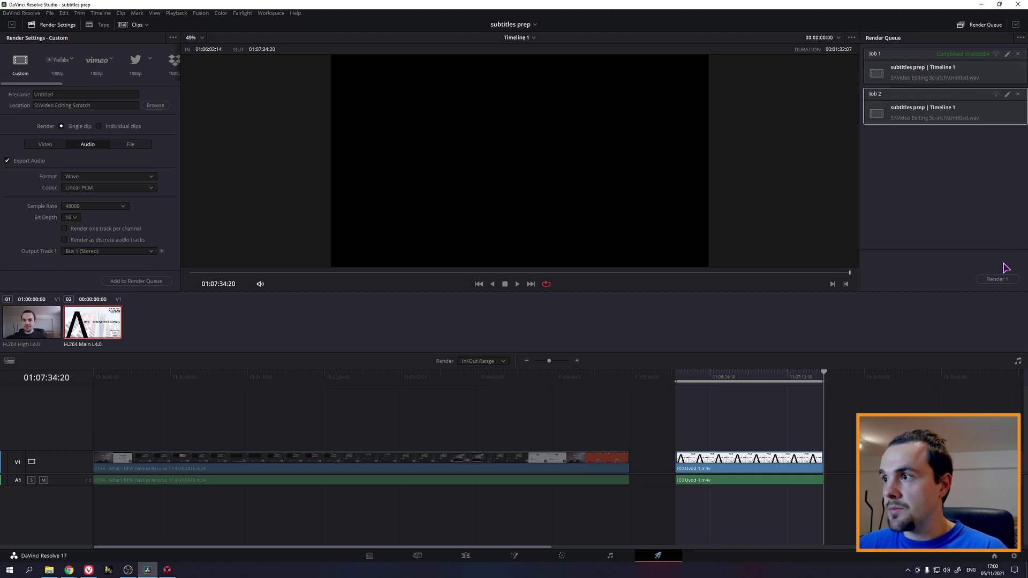
pyautogui.click(997, 279)
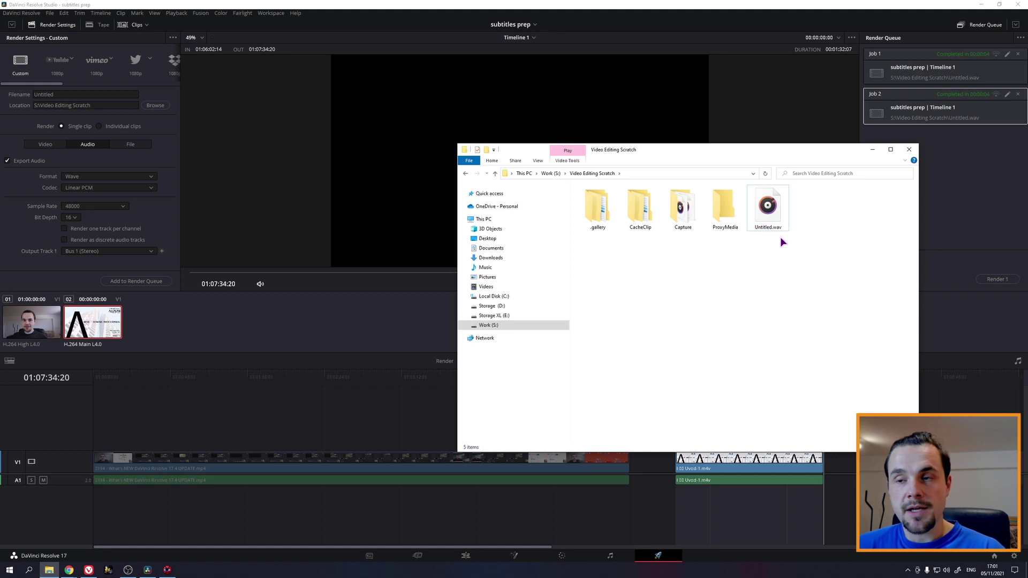
# Step: Delete the leftover end clips and place Untitled.wav on the audio track after the clips
pyautogui.click(465, 554)
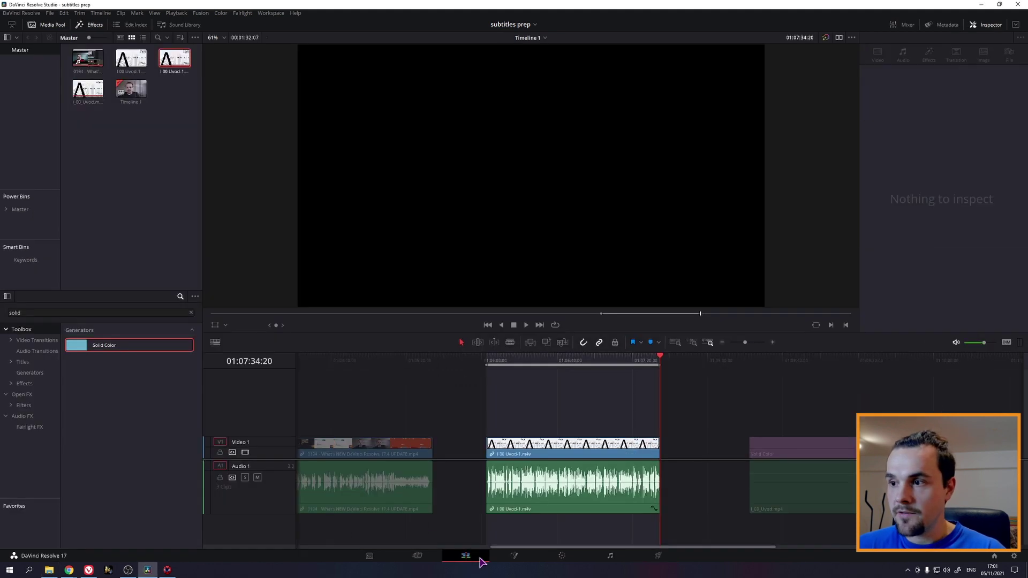
pyautogui.click(755, 498)
pyautogui.press('Delete')
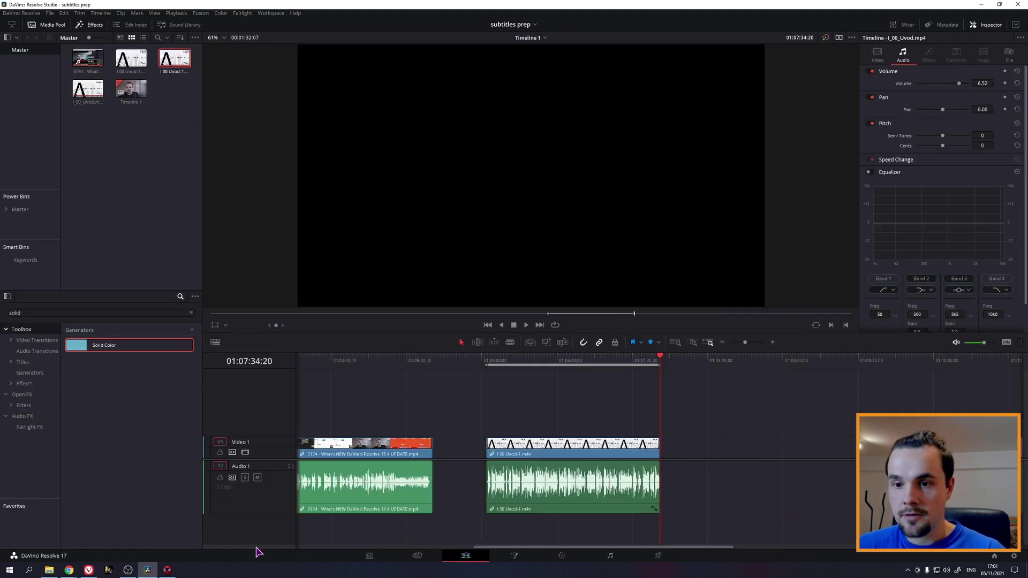
pyautogui.click(61, 573)
pyautogui.moveTo(767, 208); pyautogui.dragTo(704, 480)
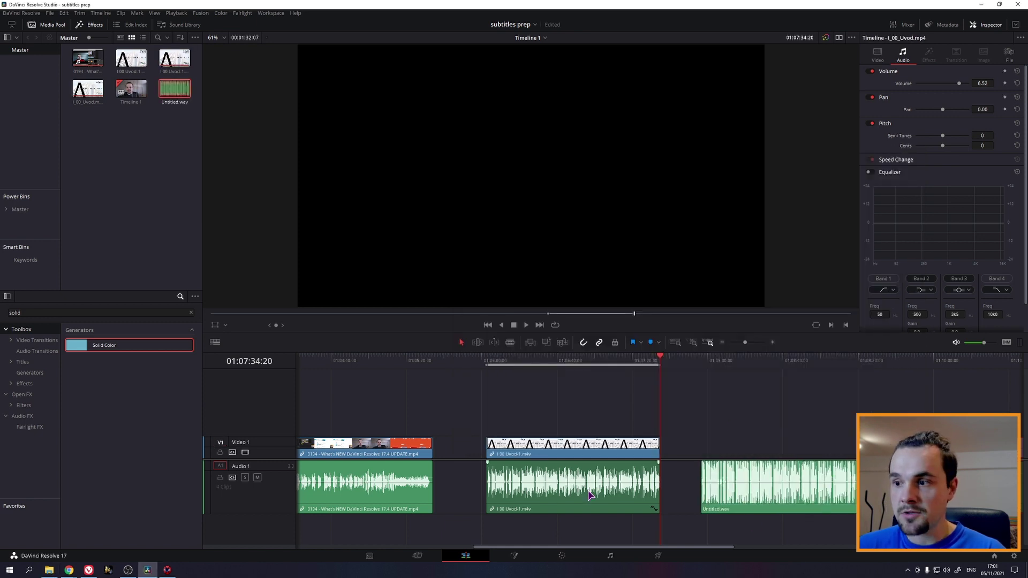
# Step: On the Fairlight page lower the Bus 1 fader to about +0.1, then return to Edit
pyautogui.click(611, 555)
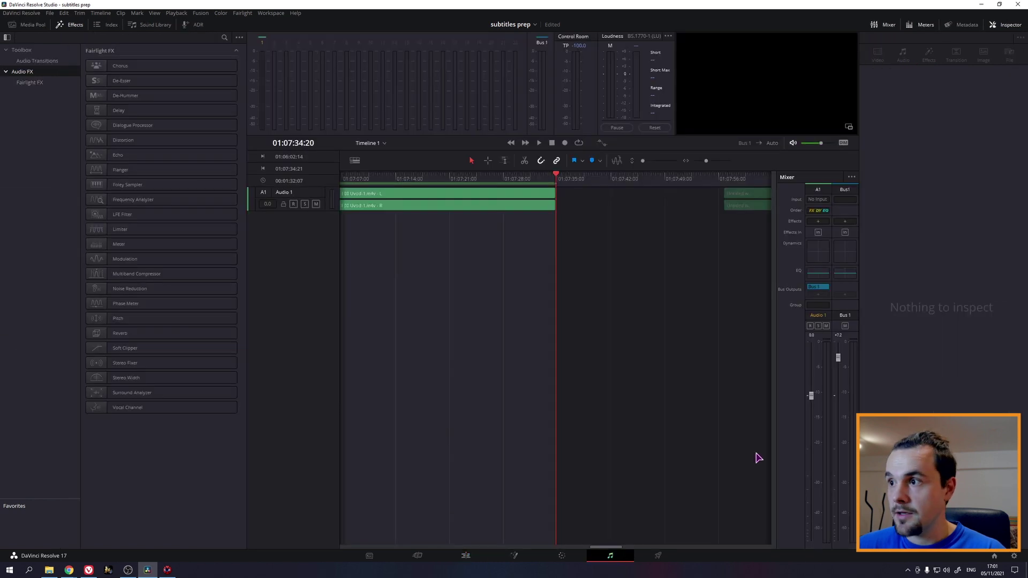
pyautogui.moveTo(840, 365); pyautogui.dragTo(840, 395)
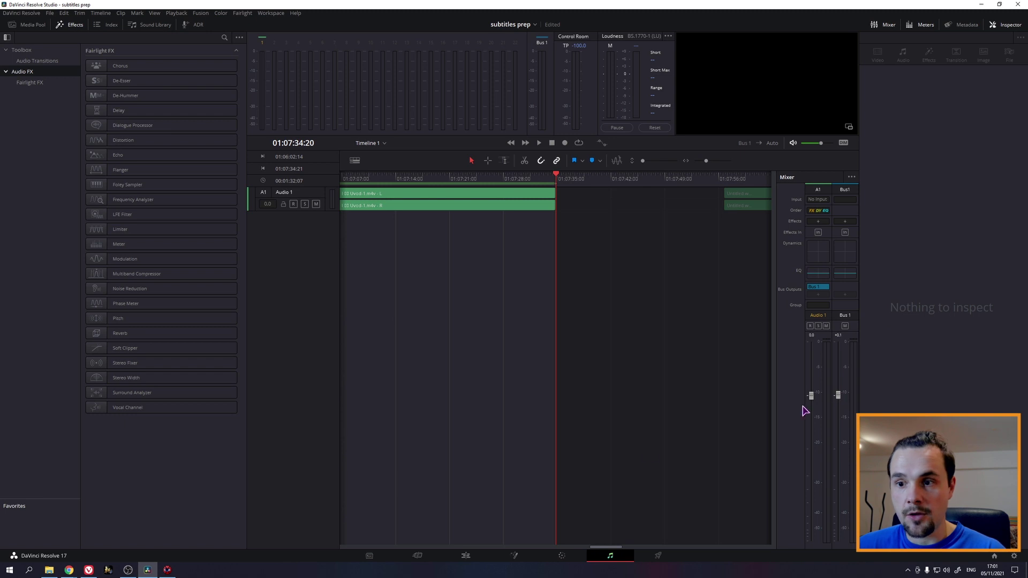
pyautogui.click(465, 556)
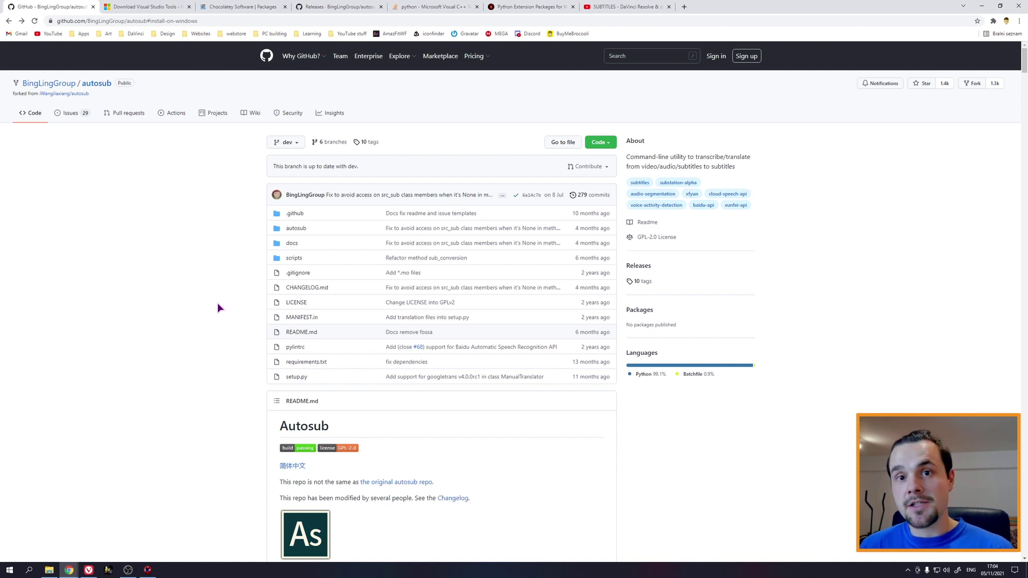
pyautogui.scroll(-1, 217, 307)
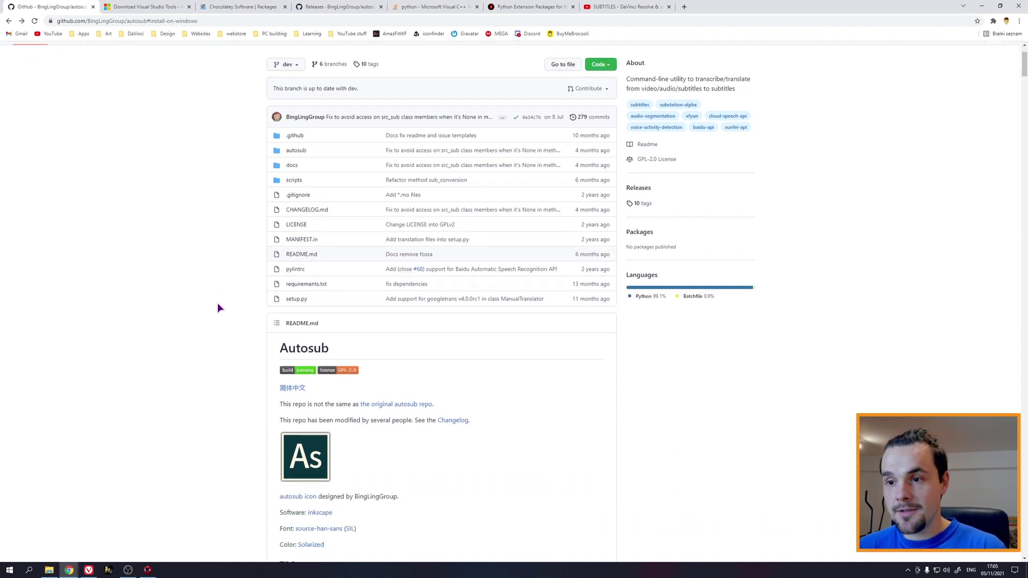
pyautogui.scroll(-3, 414, 423)
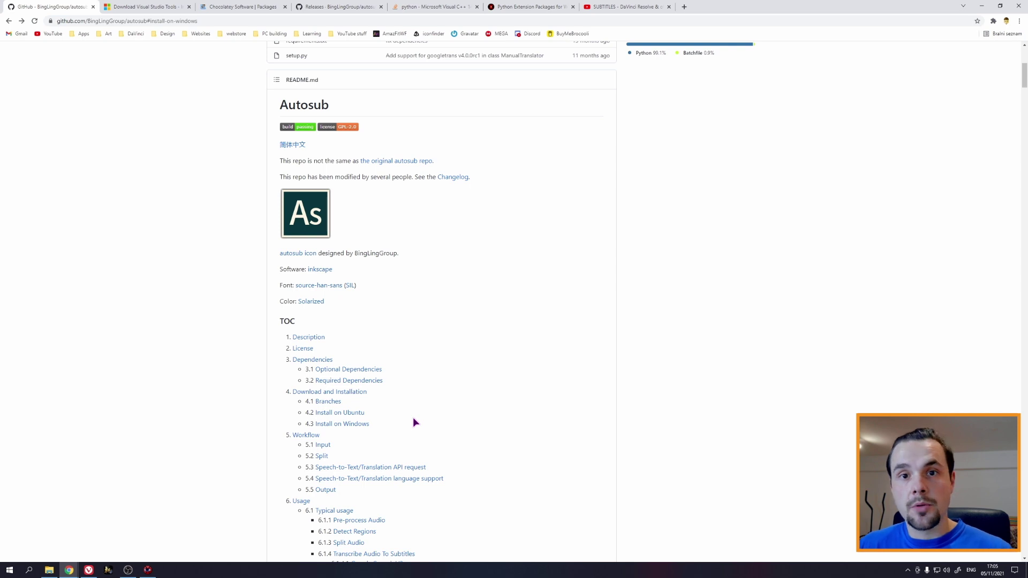
# Step: Jump to Install on Windows in the README, then view the releases page and its Assets list
pyautogui.click(364, 423)
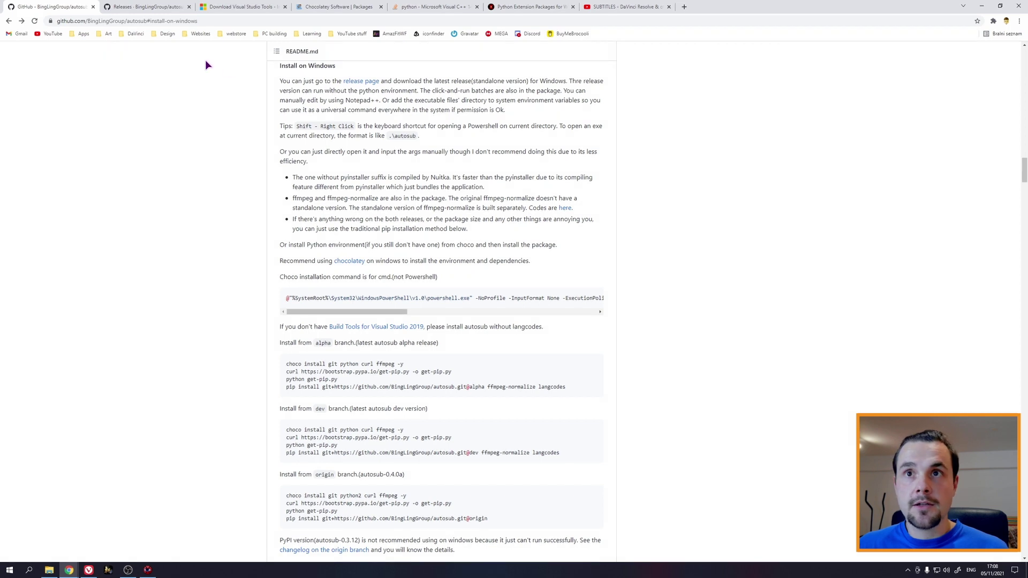
pyautogui.click(147, 9)
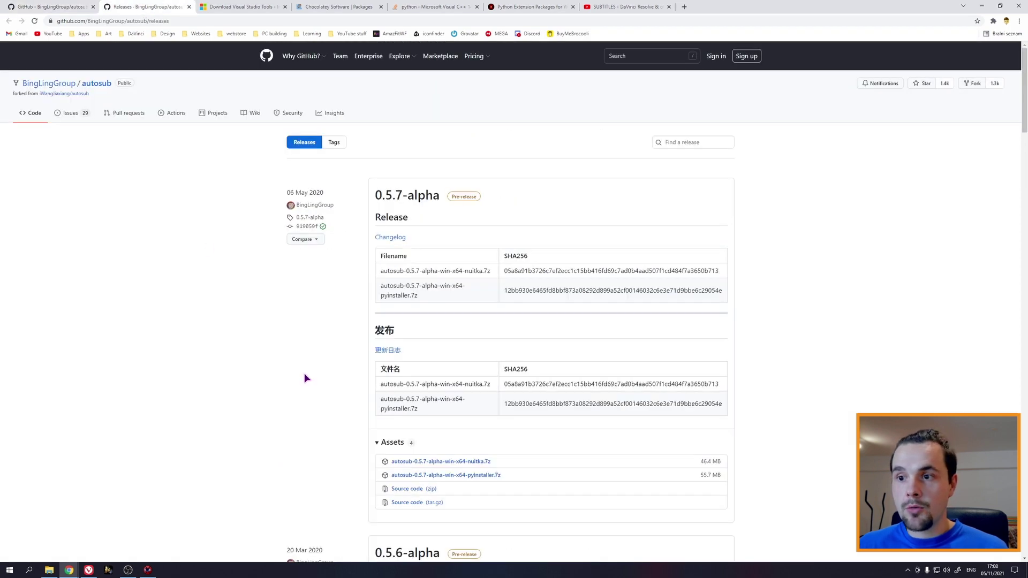
pyautogui.click(392, 442)
pyautogui.click(392, 442)
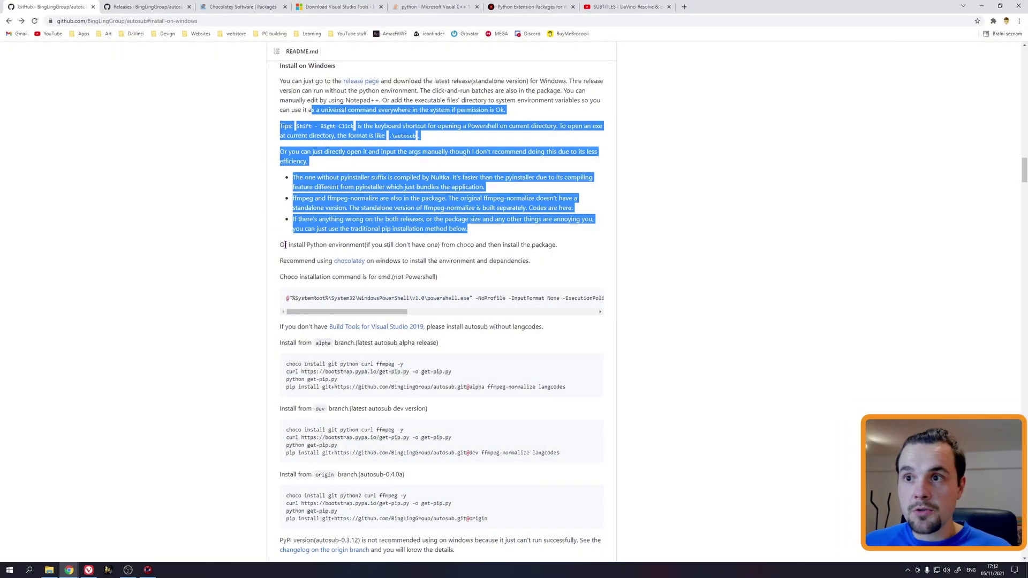
# Step: Glance at the Chocolatey install page, close it, and copy the Choco install command from the README
pyautogui.click(283, 245)
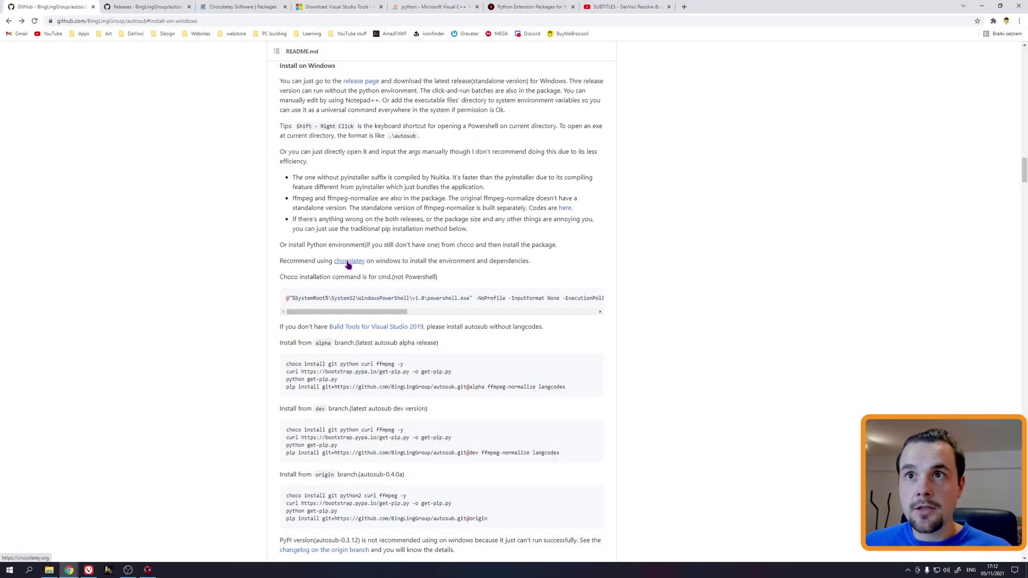
pyautogui.click(265, 7)
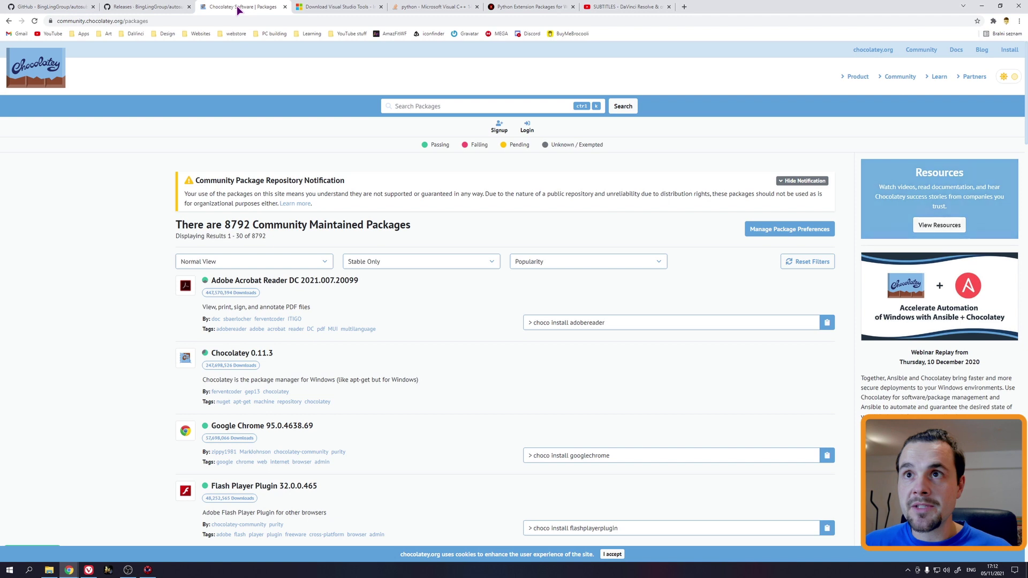
pyautogui.click(1018, 49)
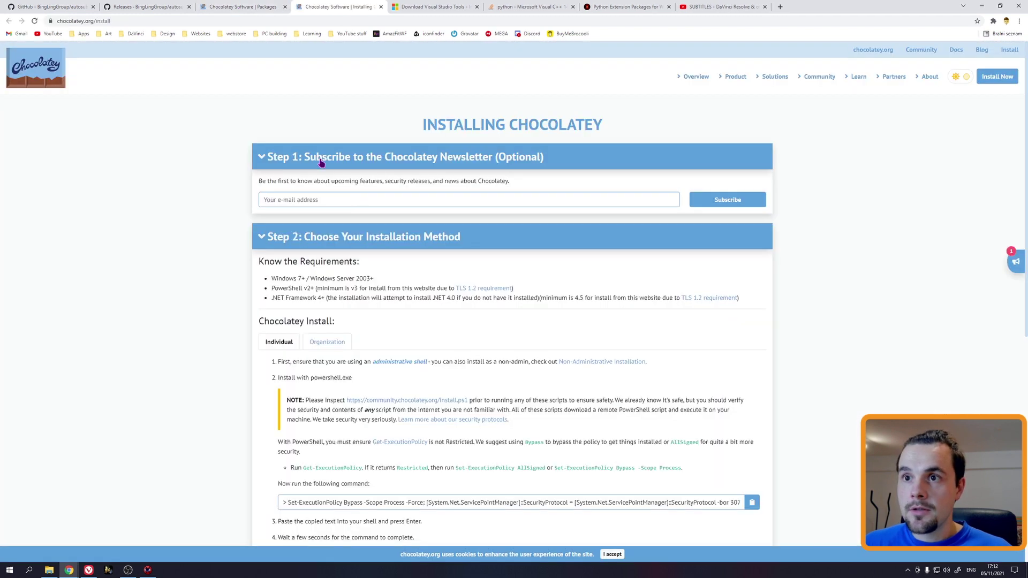
pyautogui.scroll(-1, 306, 209)
pyautogui.scroll(-2, 332, 336)
pyautogui.scroll(-2, 332, 336)
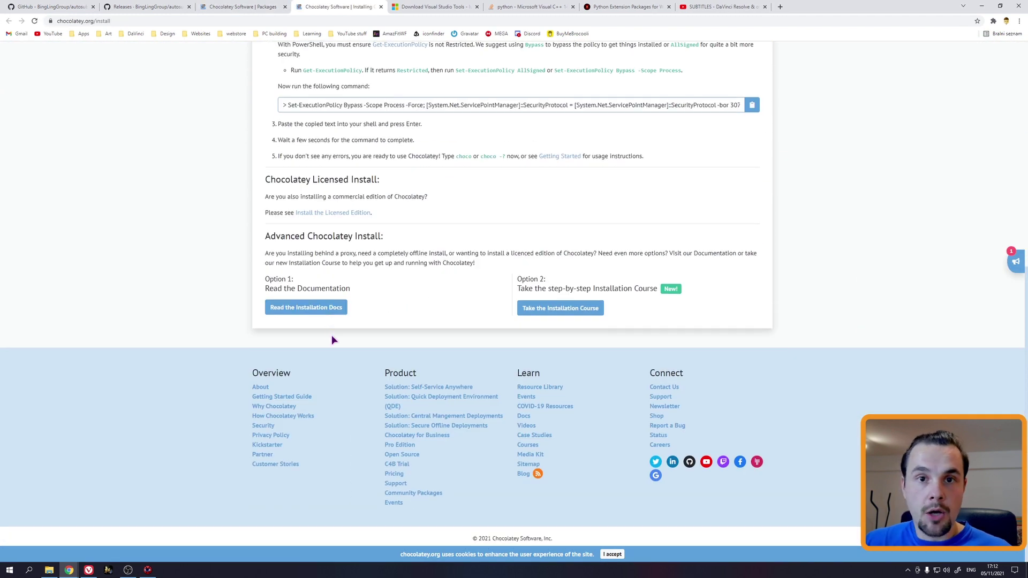
pyautogui.scroll(3, 332, 339)
pyautogui.hotkey('ctrl', 'w')
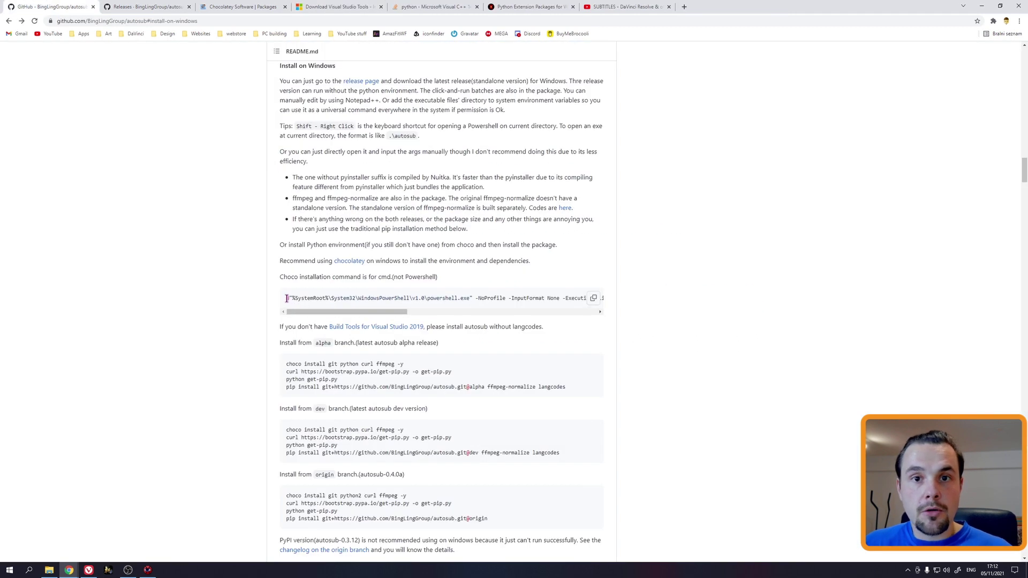
pyautogui.moveTo(286, 300); pyautogui.dragTo(480, 299)
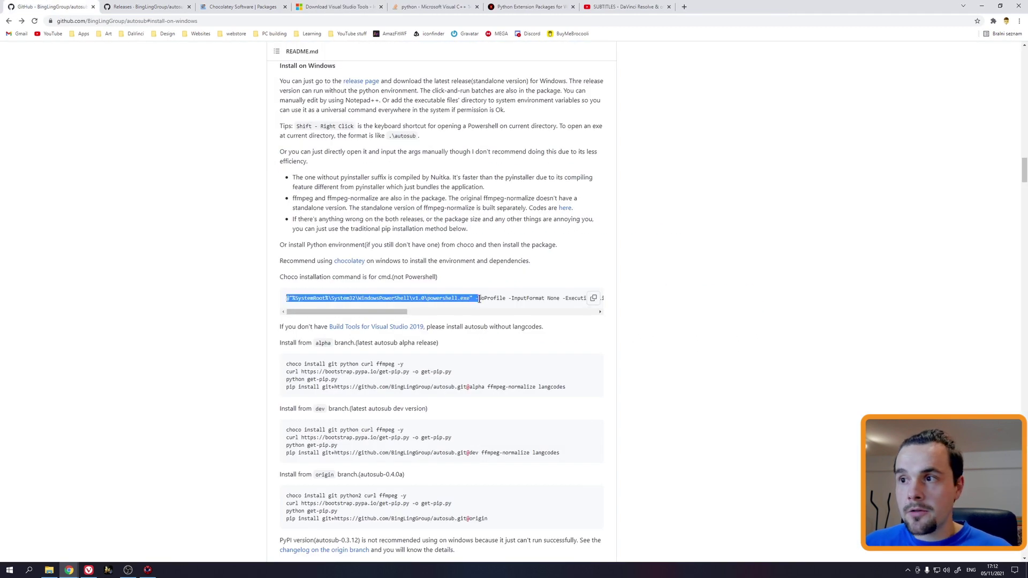
pyautogui.click(593, 299)
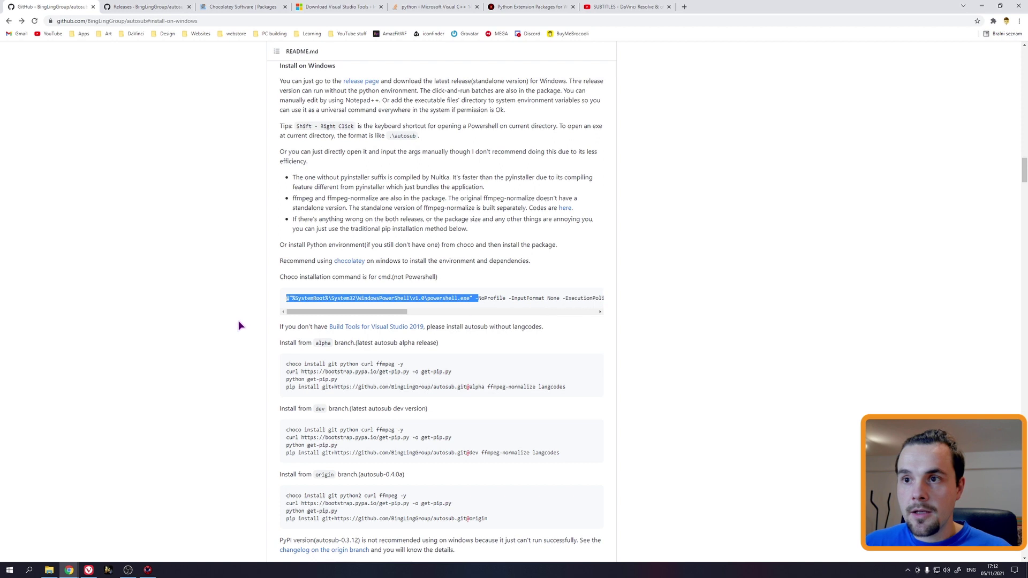
pyautogui.click(389, 280)
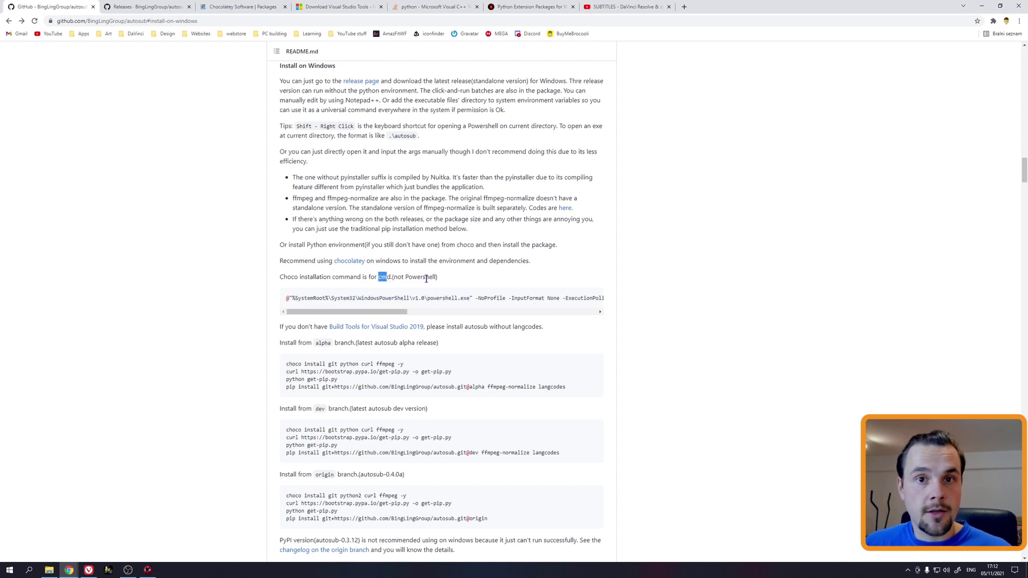
# Step: Open Command Prompt via Windows search, paste the Choco command and run it
pyautogui.rightClick(8, 571)
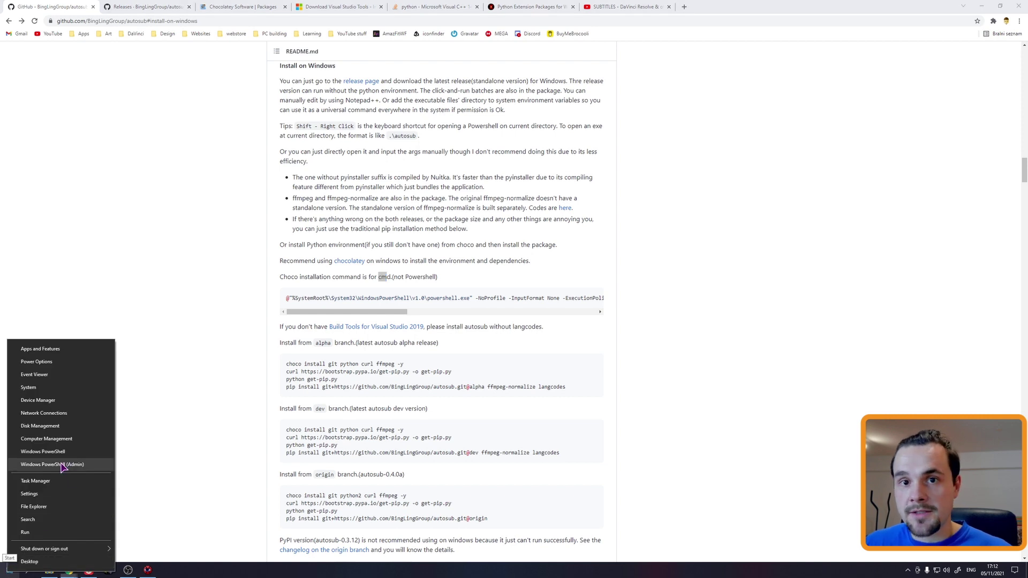
pyautogui.click(30, 571)
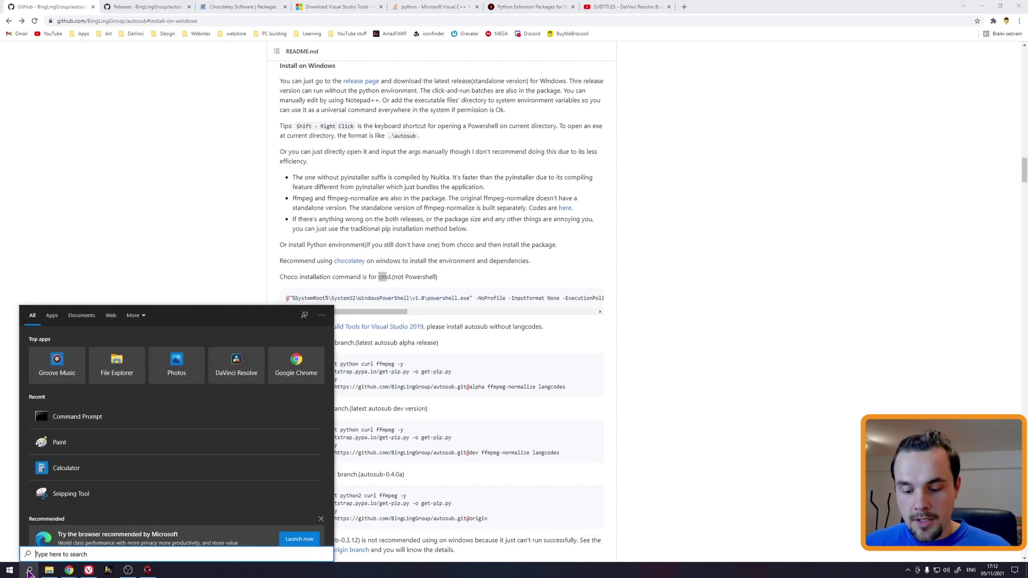
pyautogui.write('cmd')
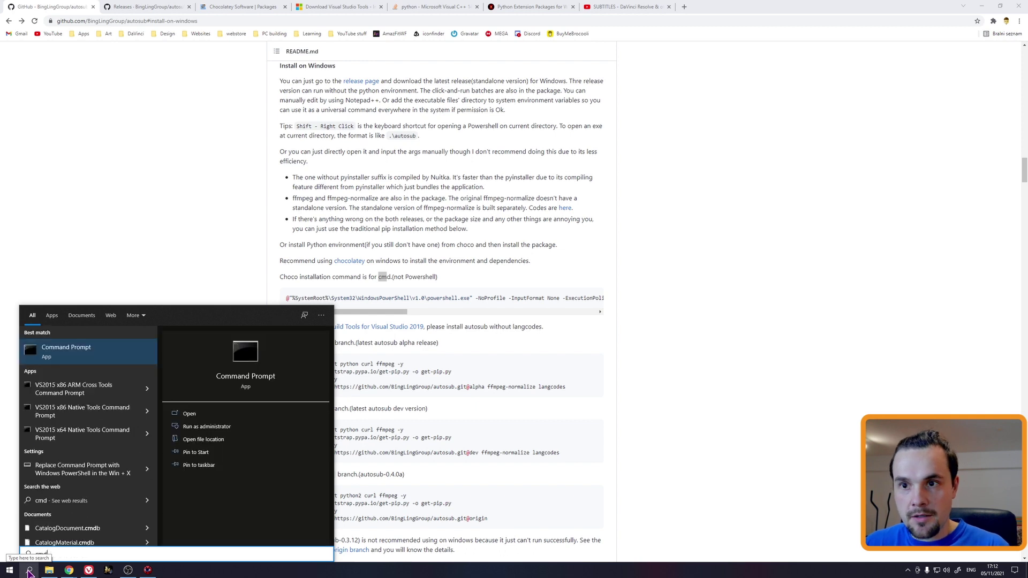
pyautogui.press('Return')
pyautogui.hotkey('ctrl', 'v')
pyautogui.press('Return')
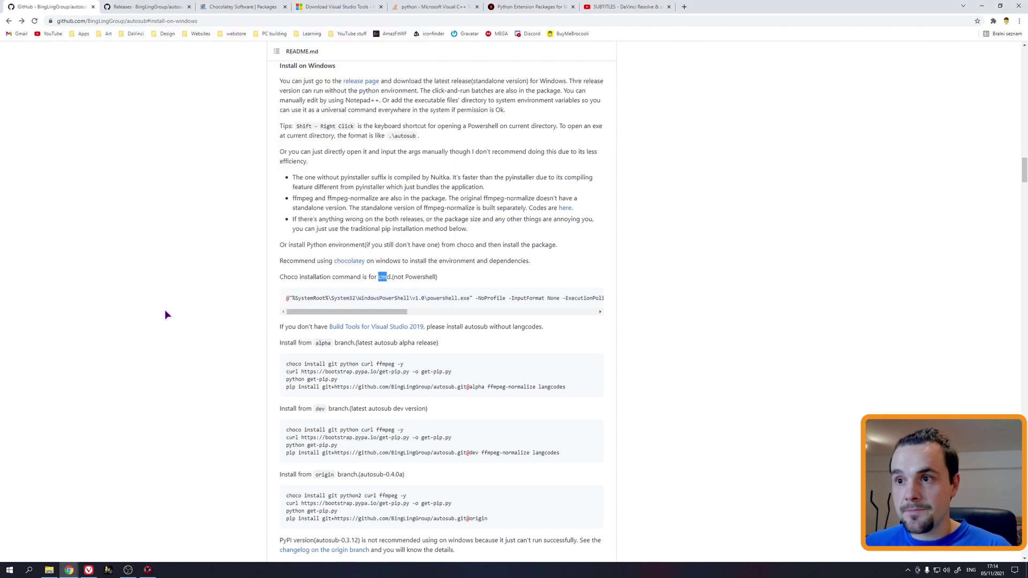
pyautogui.scroll(-1, 359, 254)
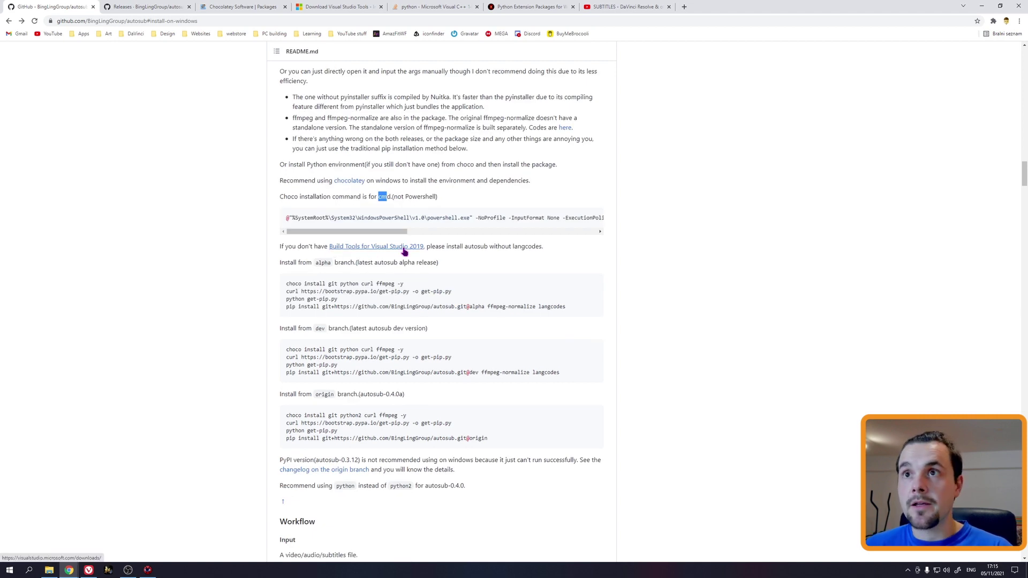
# Step: View the Visual Studio downloads page, then highlight the alpha, dev and origin install commands in the README
pyautogui.click(327, 11)
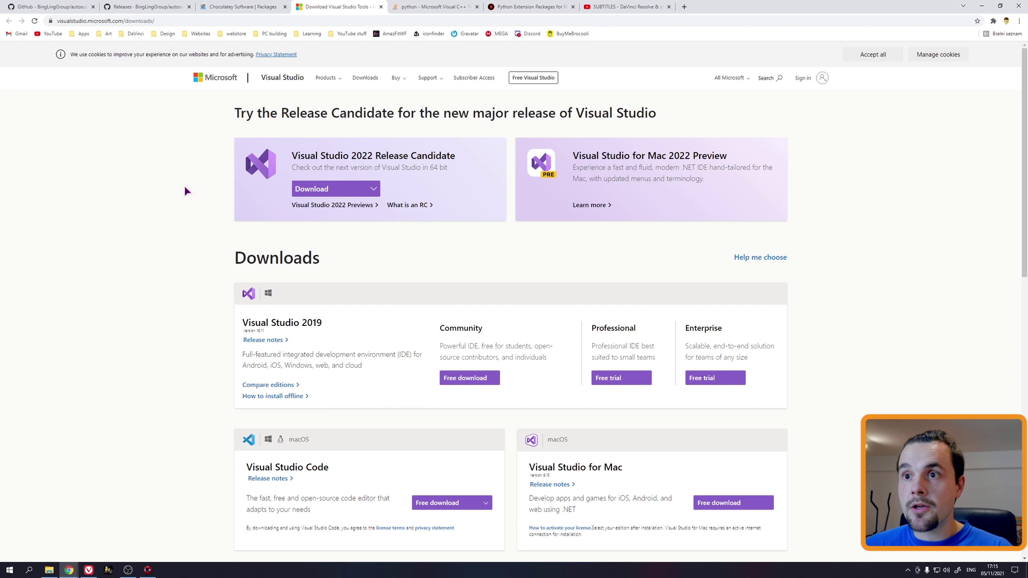
pyautogui.scroll(-1, 381, 365)
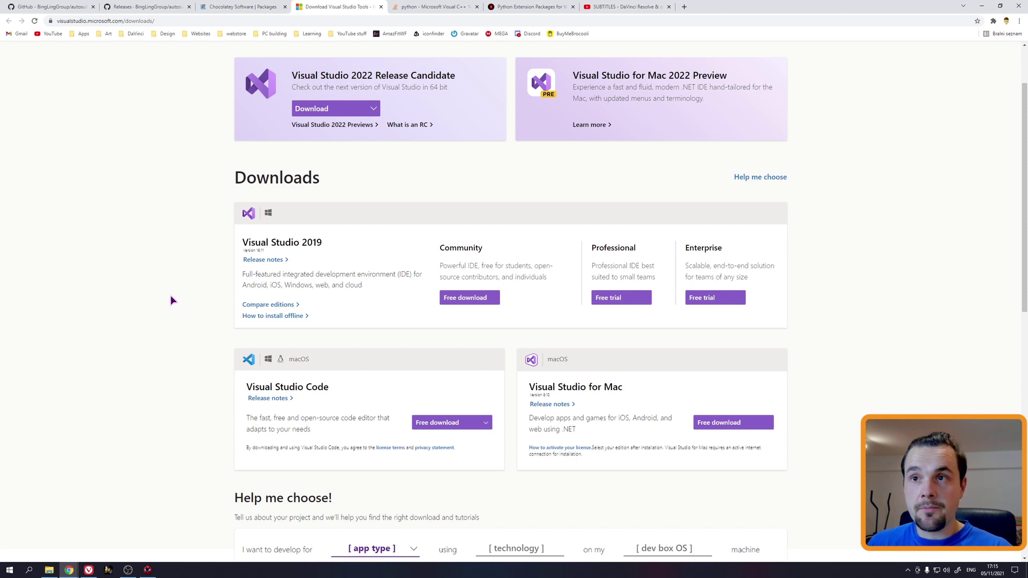
pyautogui.click(54, 10)
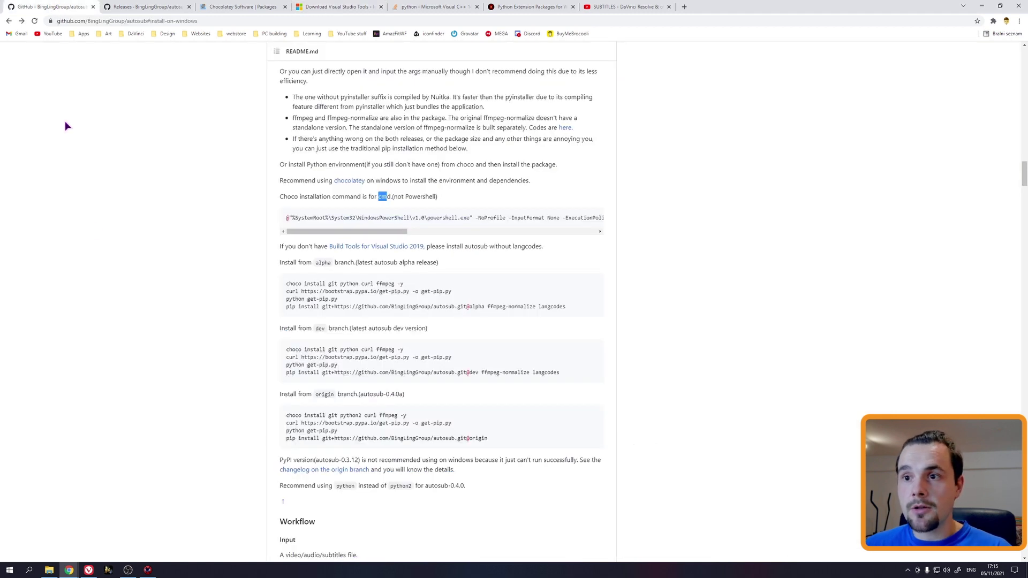
pyautogui.scroll(-1, 380, 299)
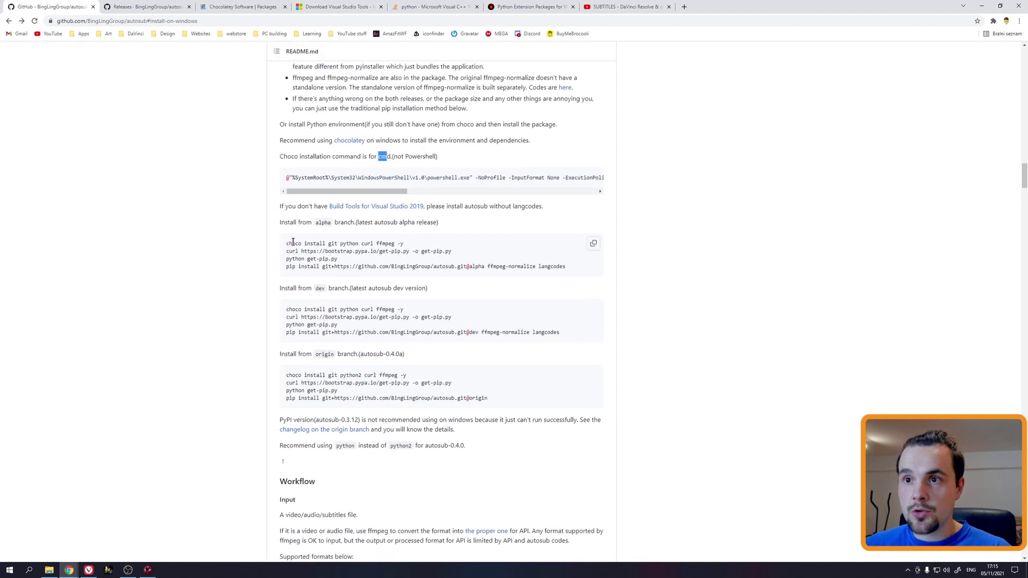
pyautogui.moveTo(289, 243); pyautogui.dragTo(496, 268)
pyautogui.moveTo(488, 332); pyautogui.dragTo(369, 351)
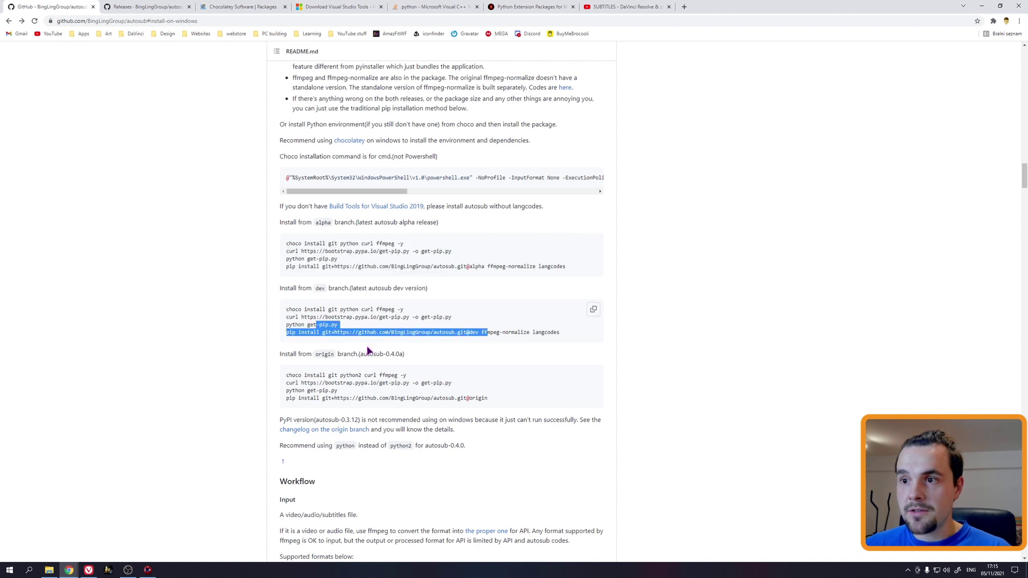
pyautogui.moveTo(499, 393); pyautogui.dragTo(341, 377)
# Step: Highlight the dev branch description and install commands, then open a file window on Local Disk (C:)
pyautogui.click(339, 379)
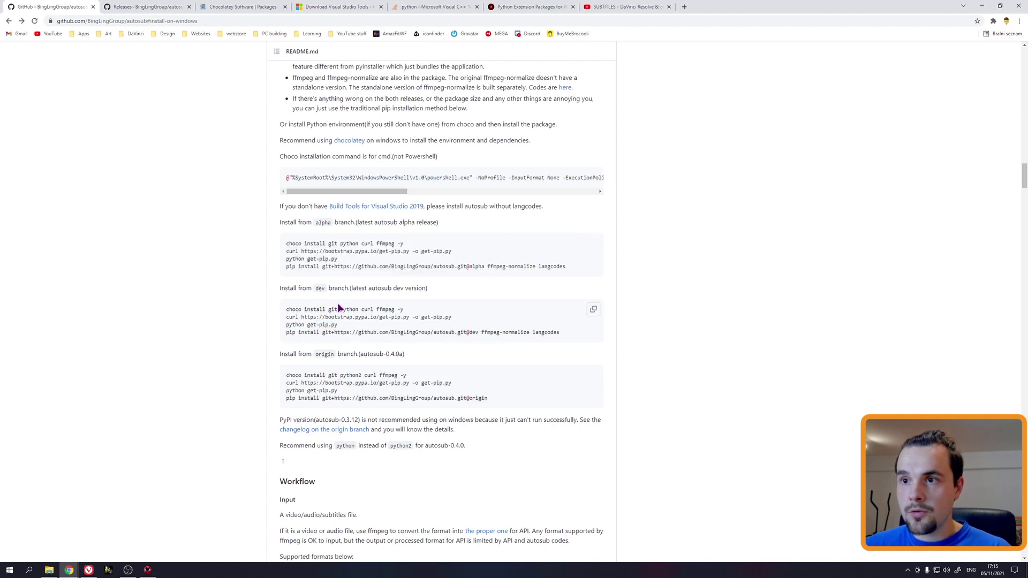
pyautogui.moveTo(356, 288); pyautogui.dragTo(421, 287)
pyautogui.click(365, 306)
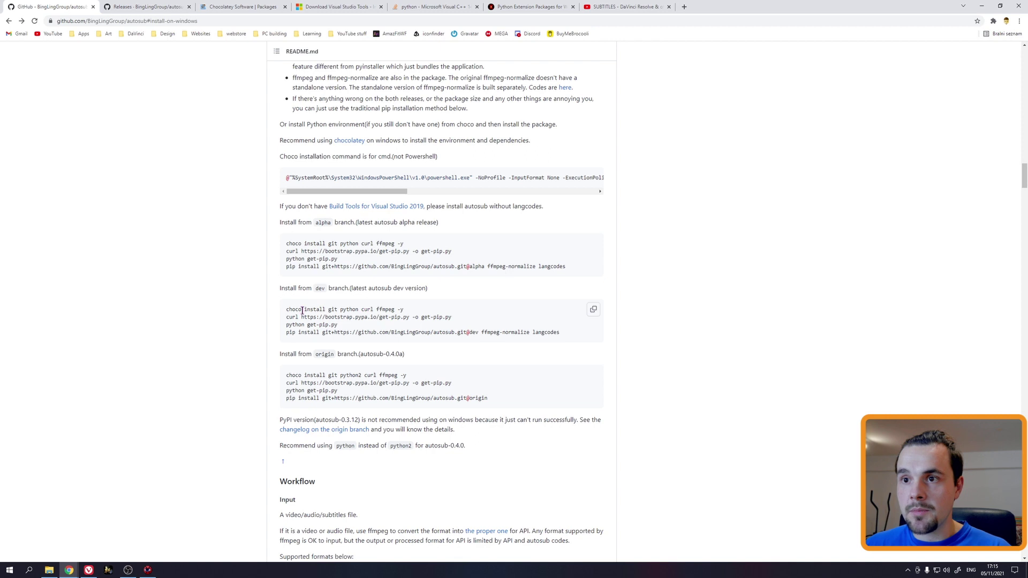
pyautogui.moveTo(293, 309); pyautogui.dragTo(454, 334)
pyautogui.click(455, 335)
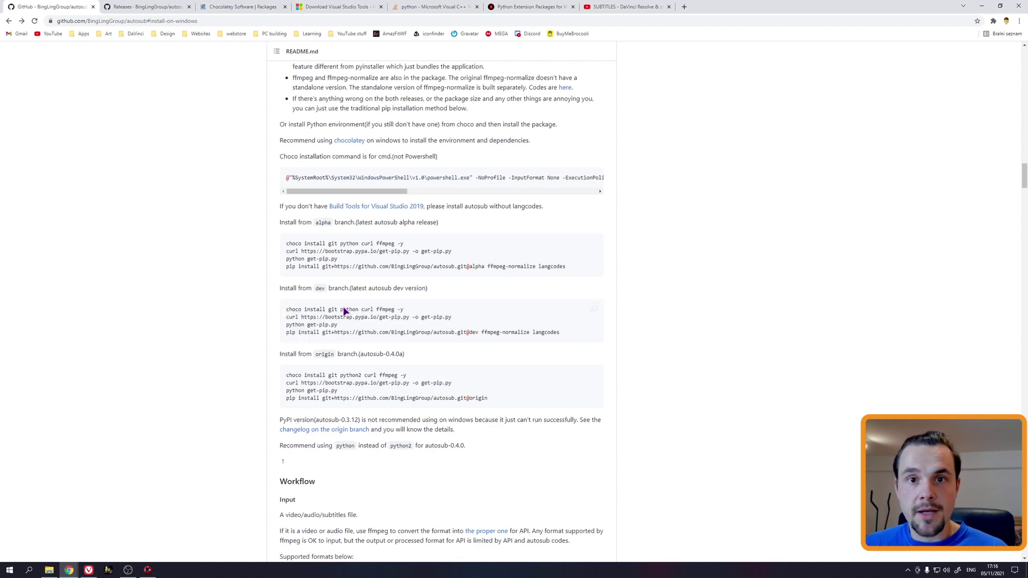
pyautogui.click(49, 570)
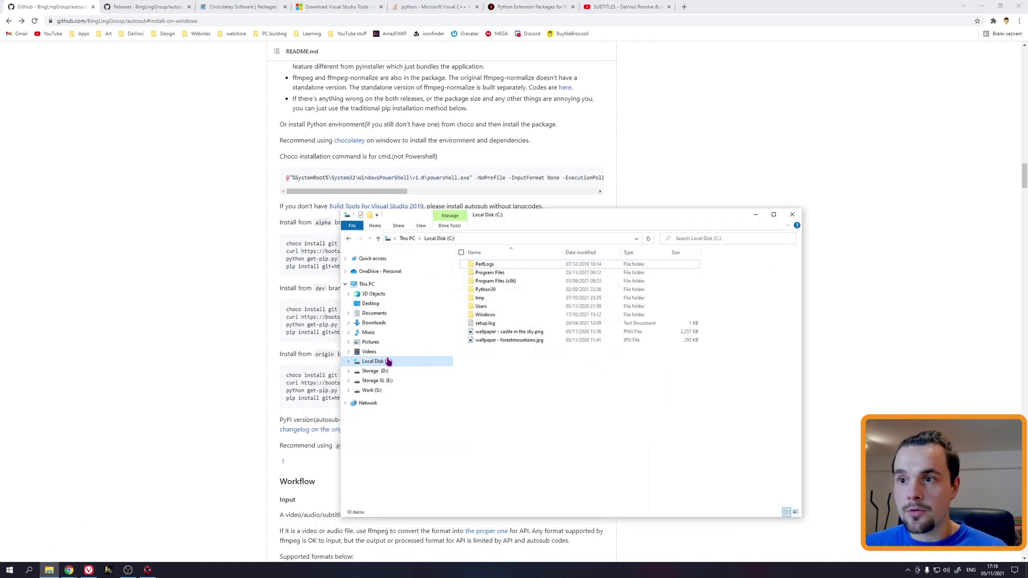
# Step: Open a PowerShell window in C:\ from the file window's context menu
pyautogui.click(521, 377)
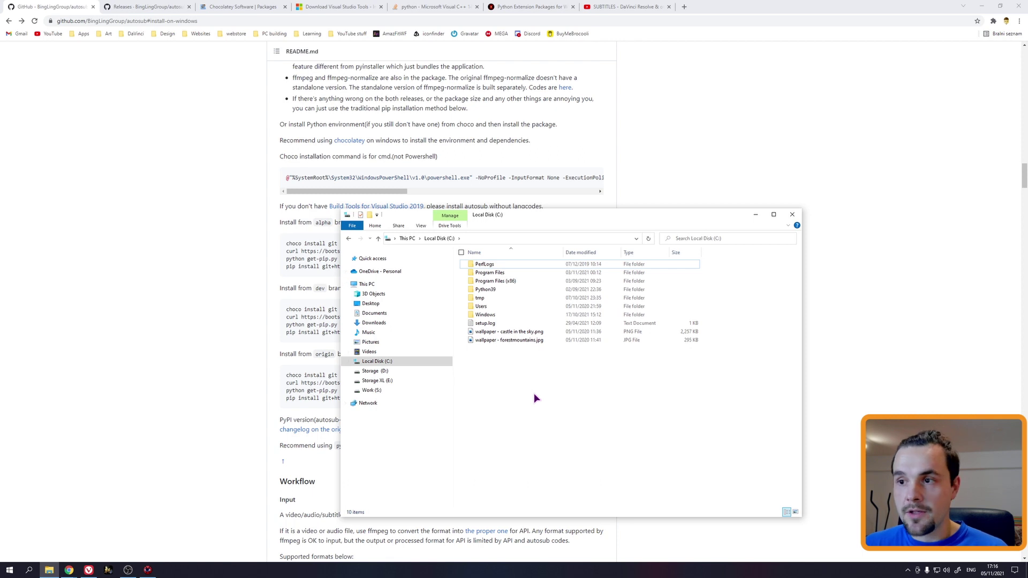
pyautogui.rightClick(536, 398)
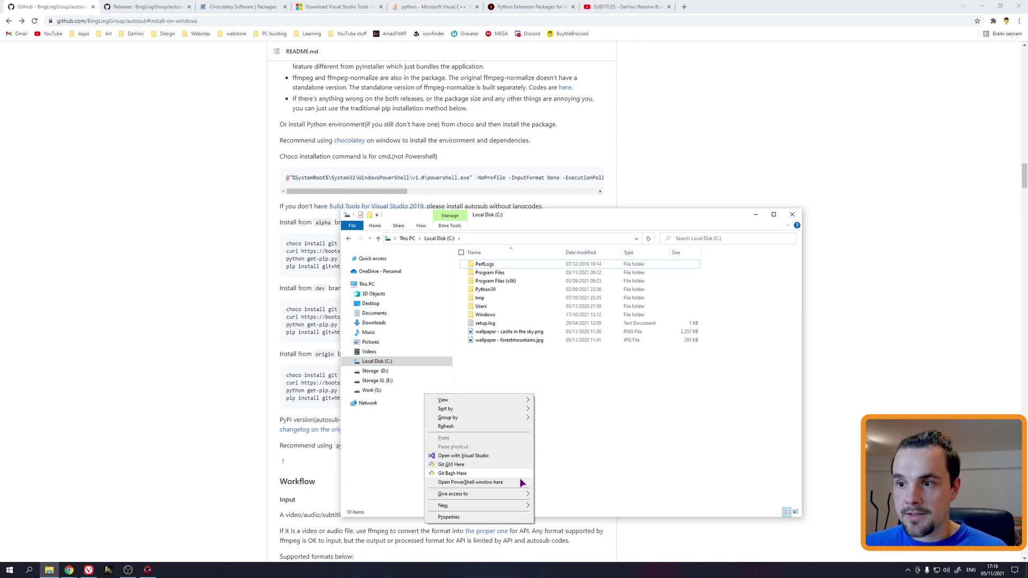
pyautogui.click(495, 482)
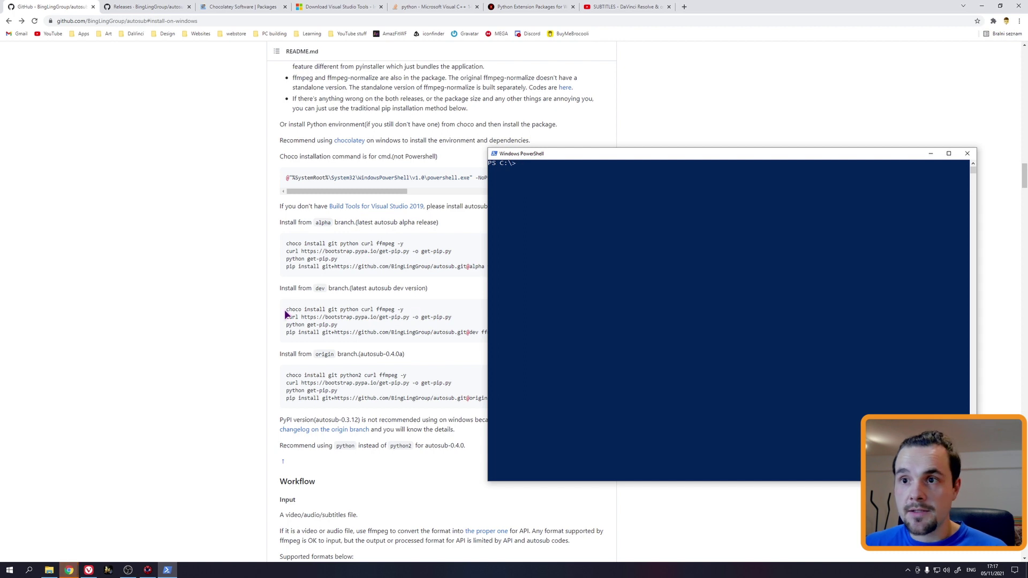
# Step: Select the choco, curl, get-pip and pip lines in the README, paste the choco line into PowerShell and erase it
pyautogui.moveTo(287, 310); pyautogui.dragTo(422, 309)
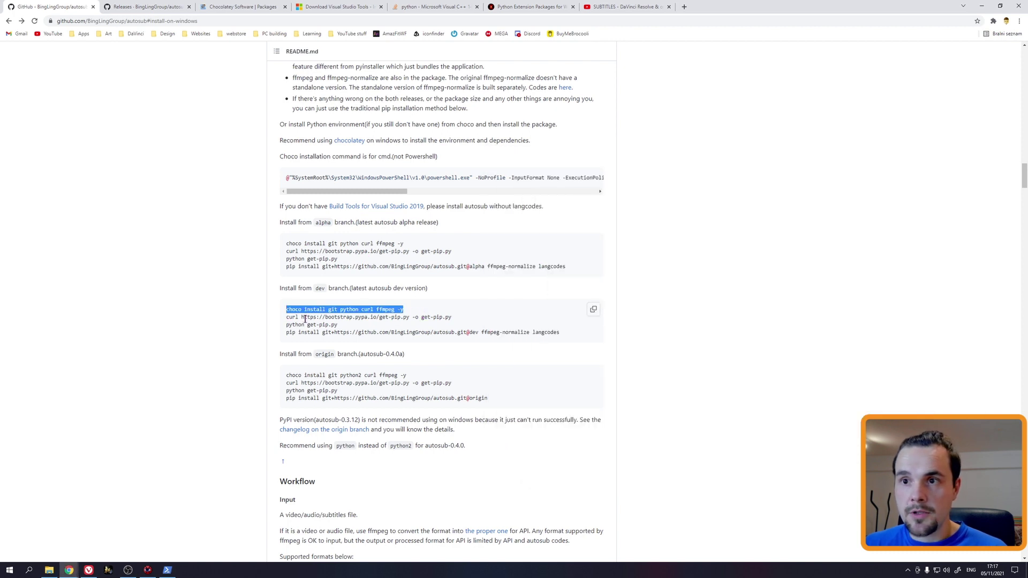
pyautogui.moveTo(286, 318); pyautogui.dragTo(443, 319)
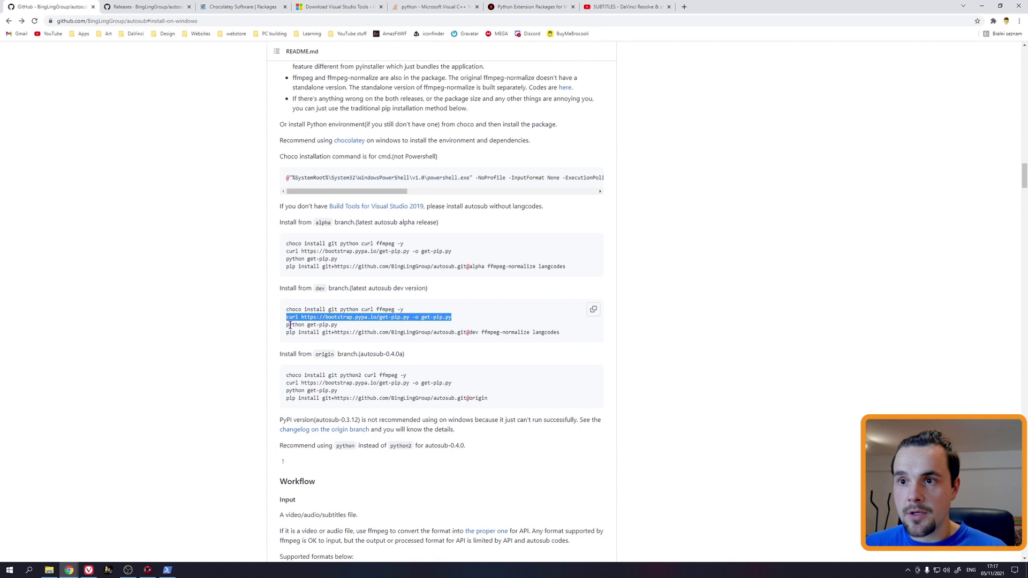
pyautogui.moveTo(290, 324); pyautogui.dragTo(351, 328)
pyautogui.moveTo(287, 334); pyautogui.dragTo(550, 334)
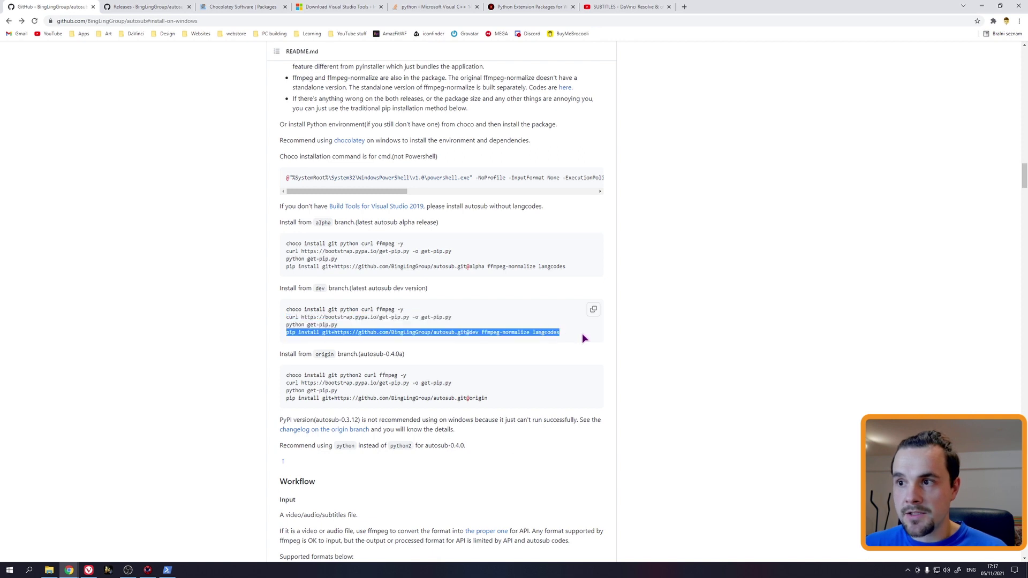
pyautogui.moveTo(402, 309); pyautogui.dragTo(287, 309)
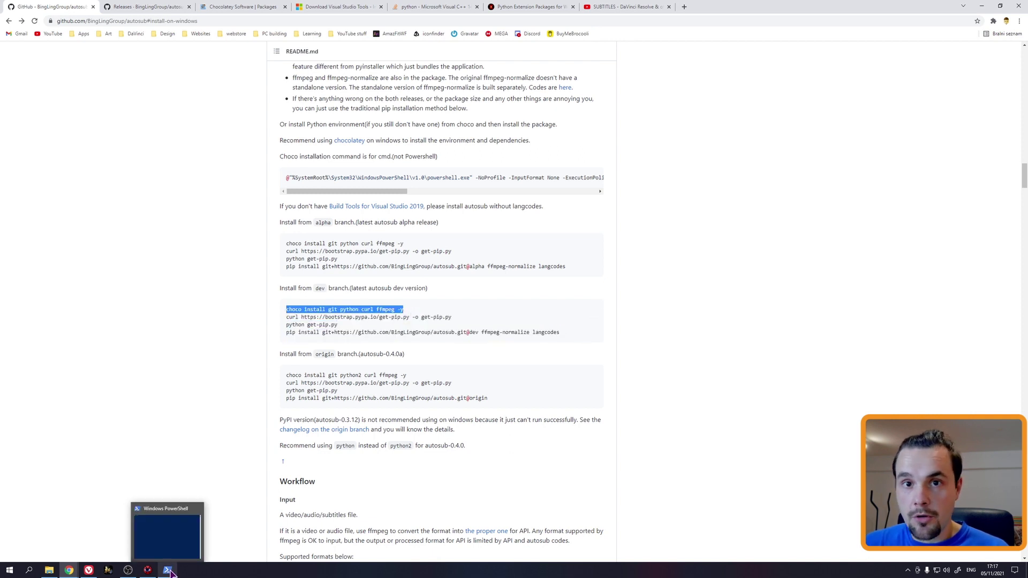
pyautogui.click(168, 571)
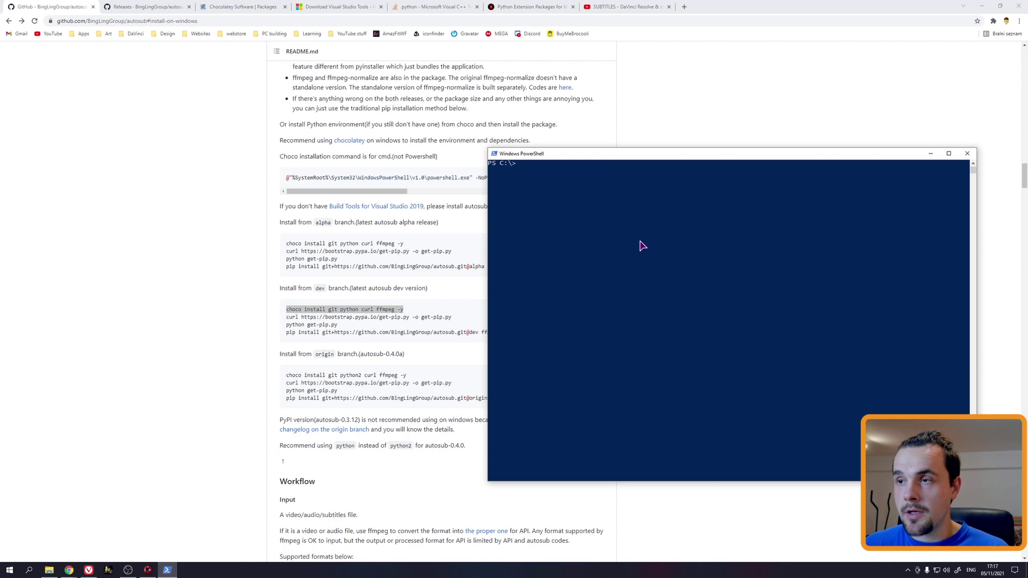
pyautogui.write('choco install git python curl ffmpeg -y')
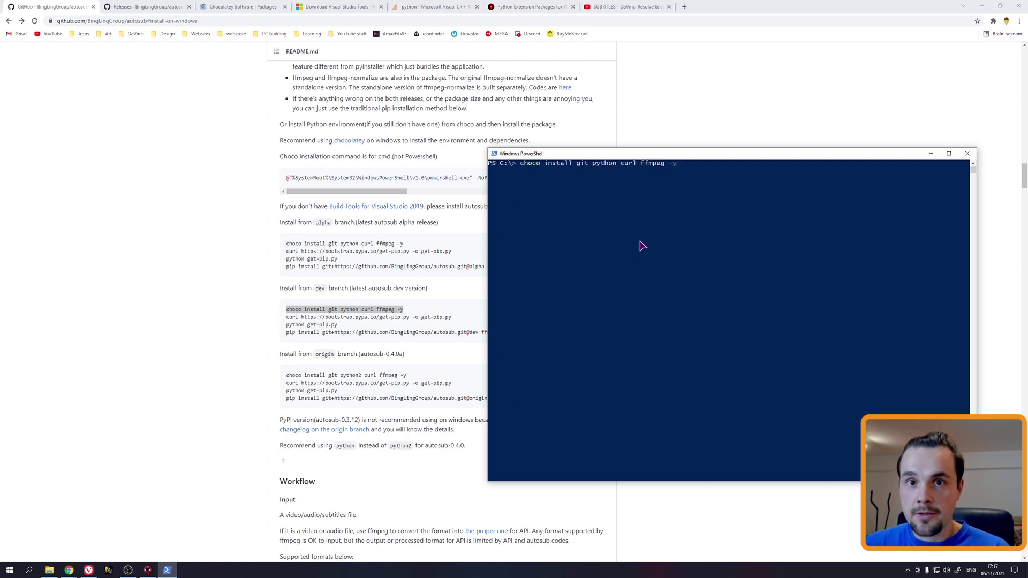
pyautogui.press('BackSpace')
pyautogui.press('BackSpace')
pyautogui.press('BackSpace')
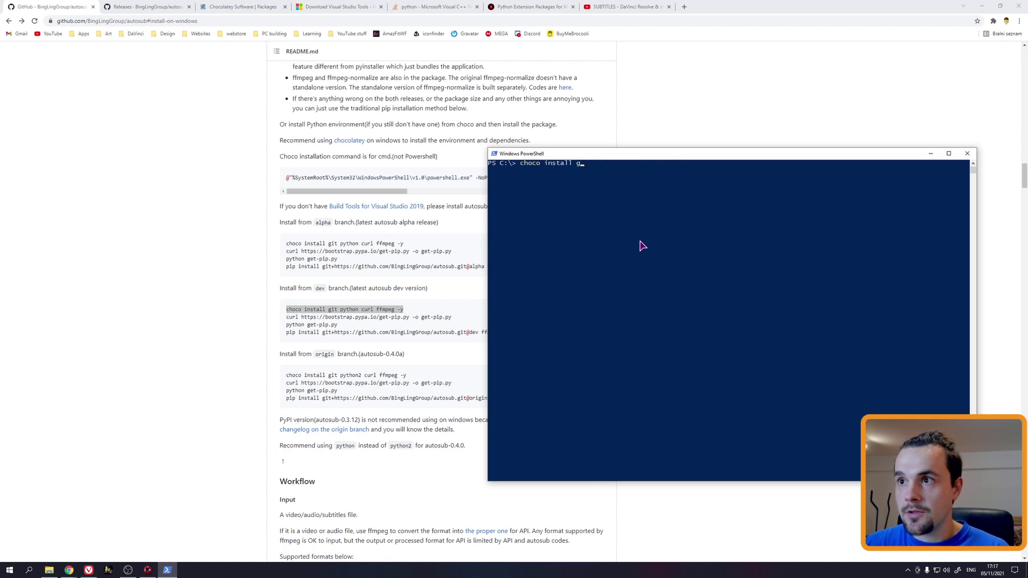
pyautogui.press('BackSpace')
pyautogui.press('BackSpace')
pyautogui.press('BackSpace')
# Step: Highlight the dev branch install commands again, then switch to the Visual C++ Stack Overflow answer
pyautogui.moveTo(418, 288); pyautogui.dragTo(325, 302)
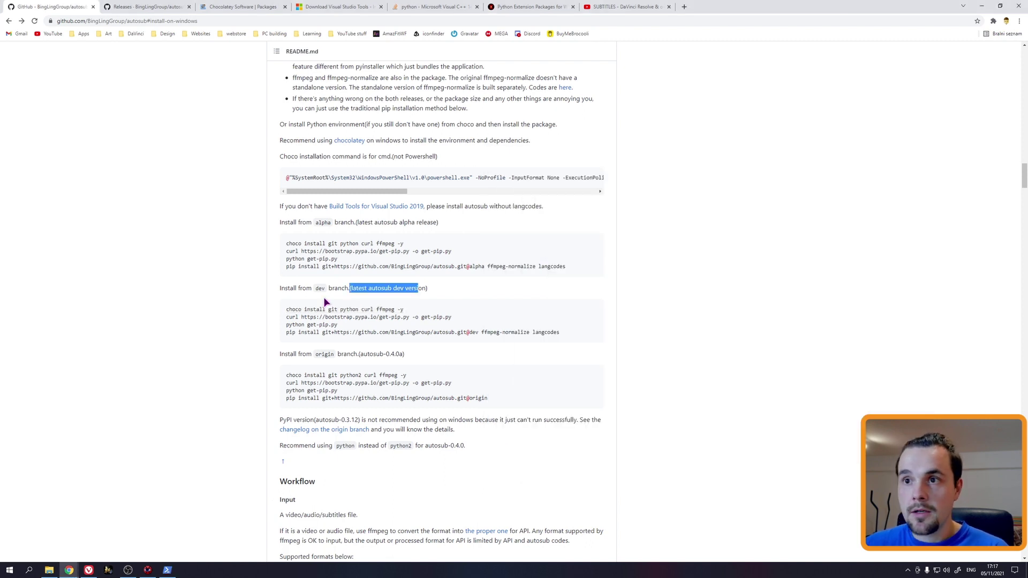
pyautogui.moveTo(383, 331)
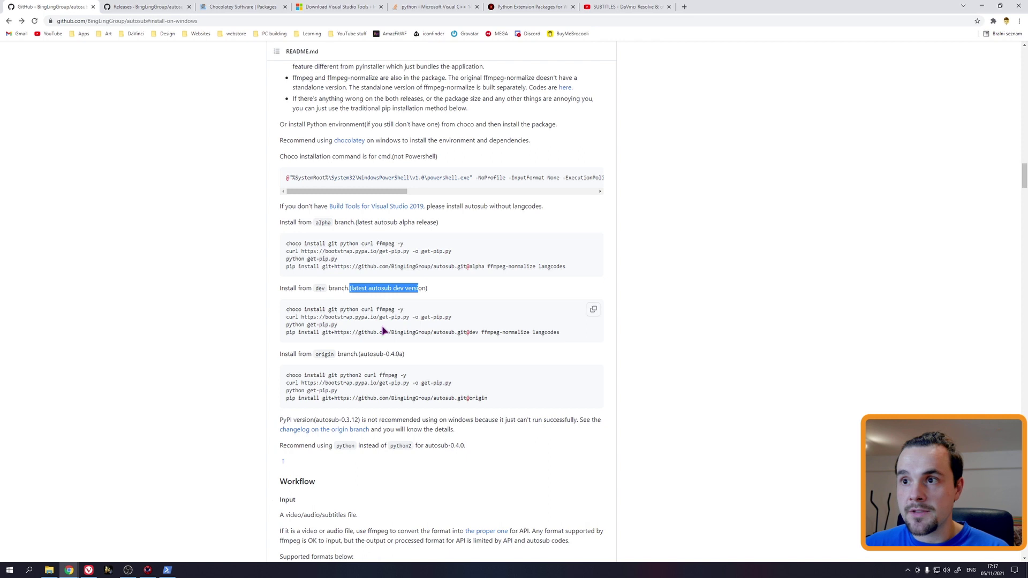
pyautogui.moveTo(302, 308); pyautogui.dragTo(327, 332)
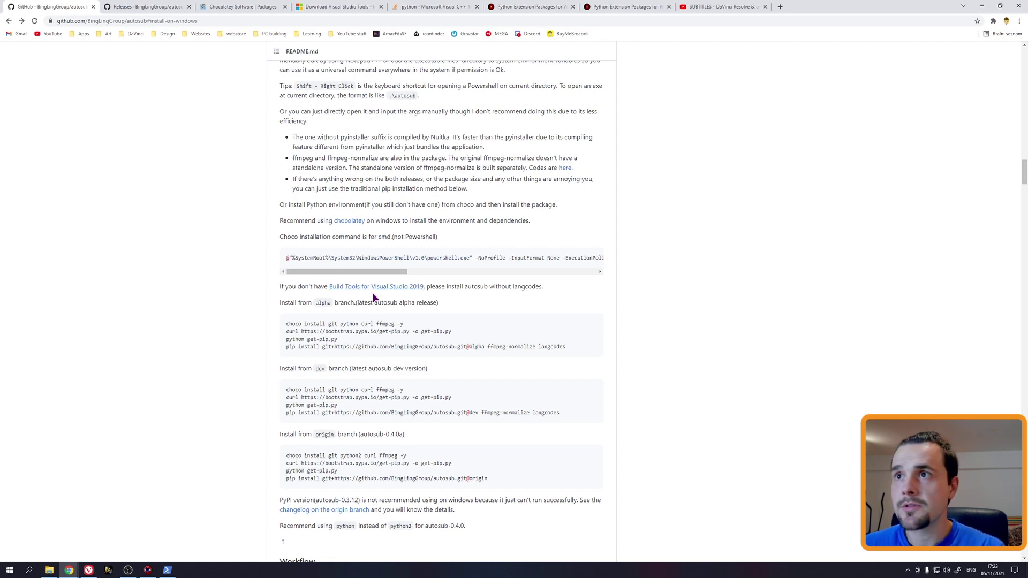
pyautogui.click(434, 6)
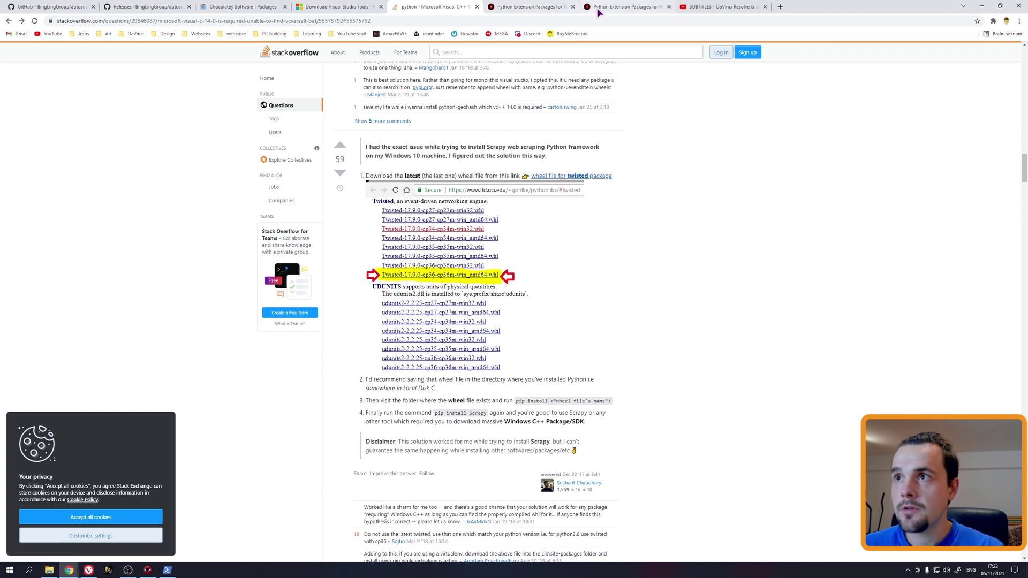
# Step: Reload the Gohlke binaries page without the #twisted anchor, search 'leven' and follow python-levenshtein
pyautogui.click(540, 10)
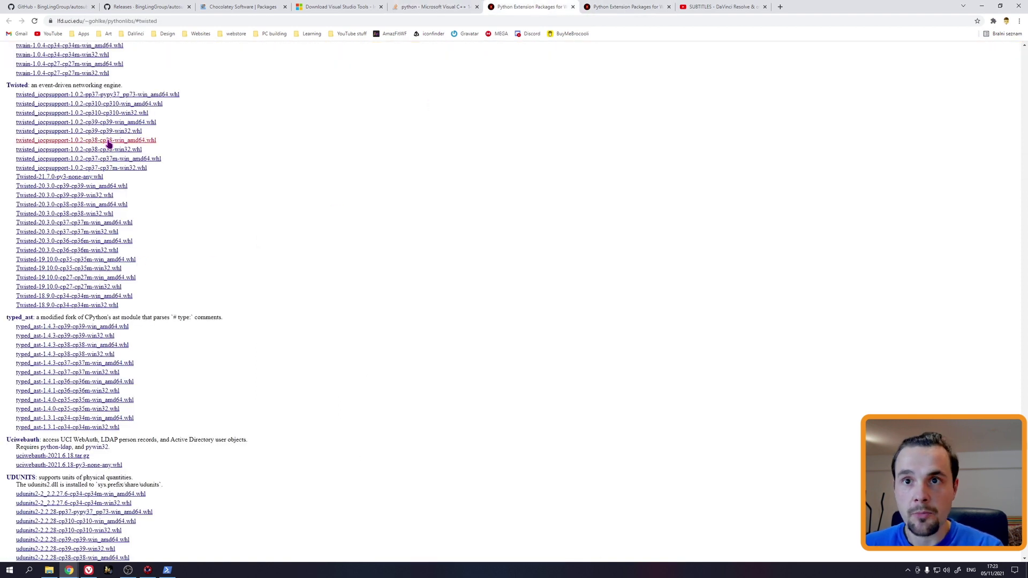
pyautogui.click(437, 10)
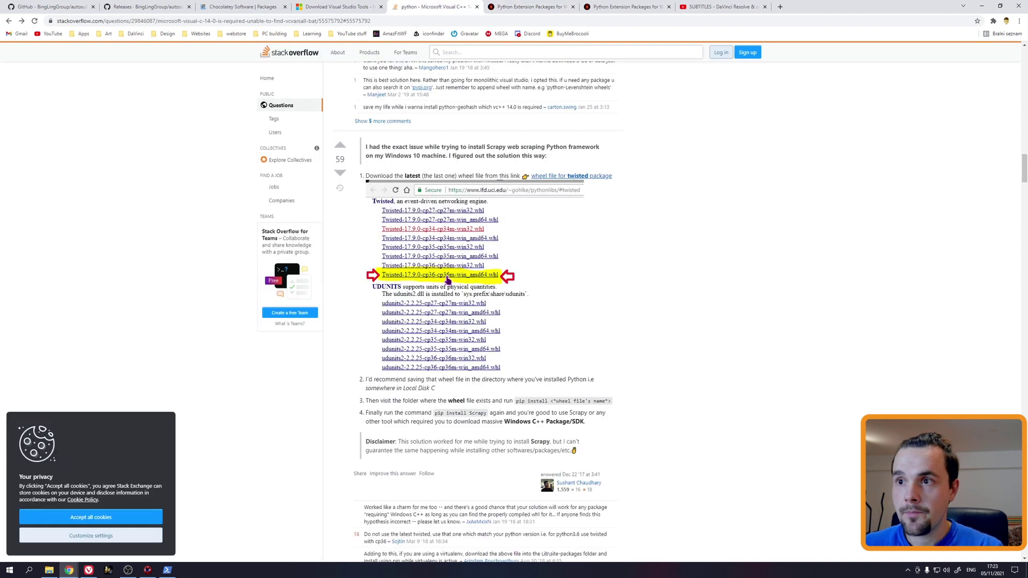
pyautogui.click(530, 8)
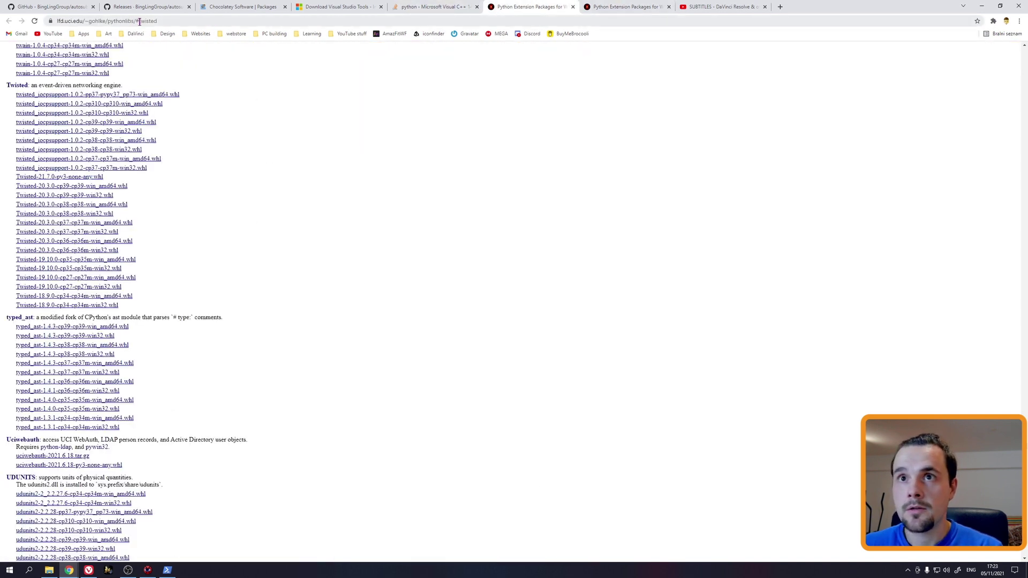
pyautogui.moveTo(165, 21); pyautogui.dragTo(186, 24)
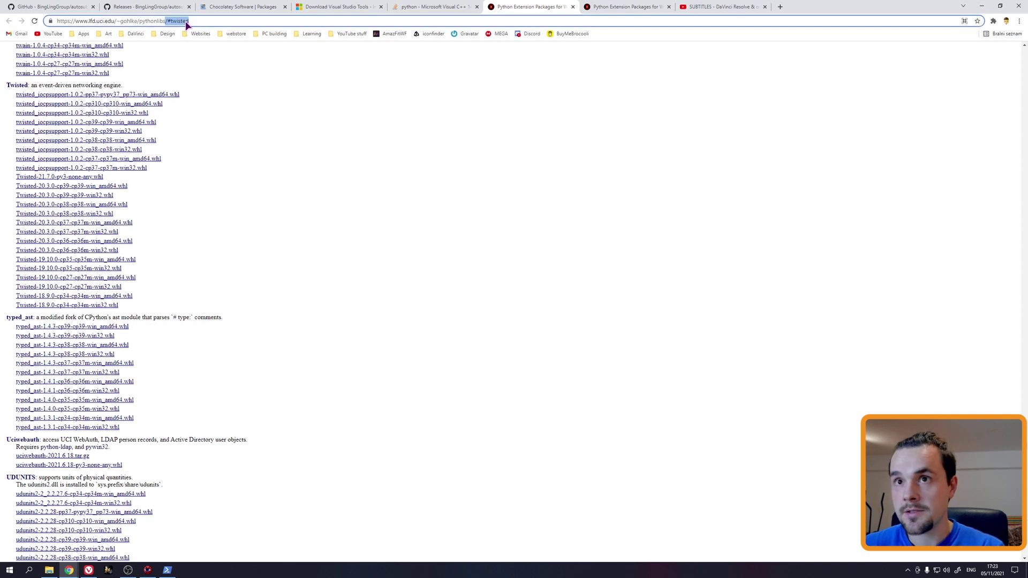
pyautogui.press('BackSpace')
pyautogui.press('Return')
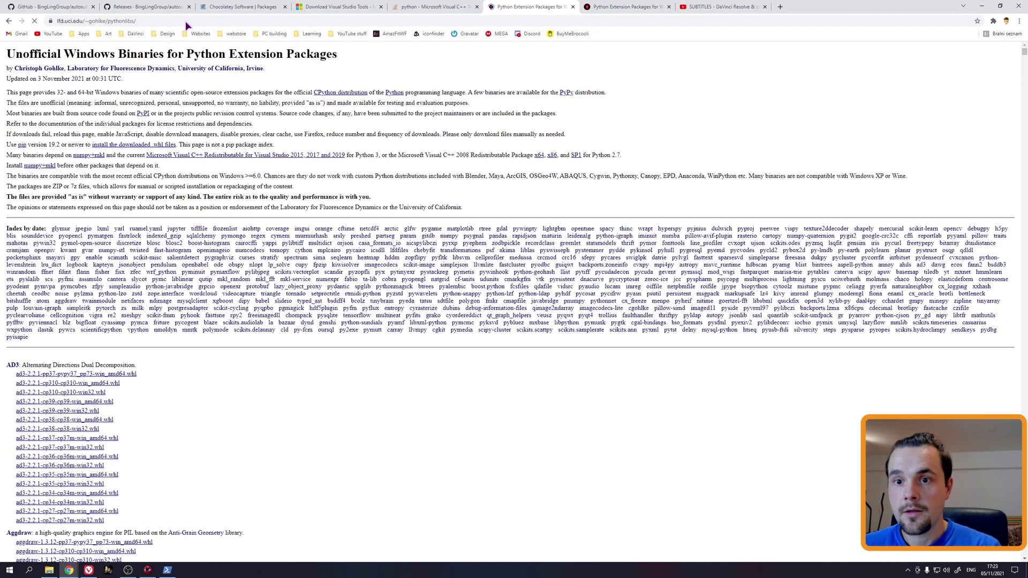
pyautogui.hotkey('ctrl', 'f')
pyautogui.write('leven')
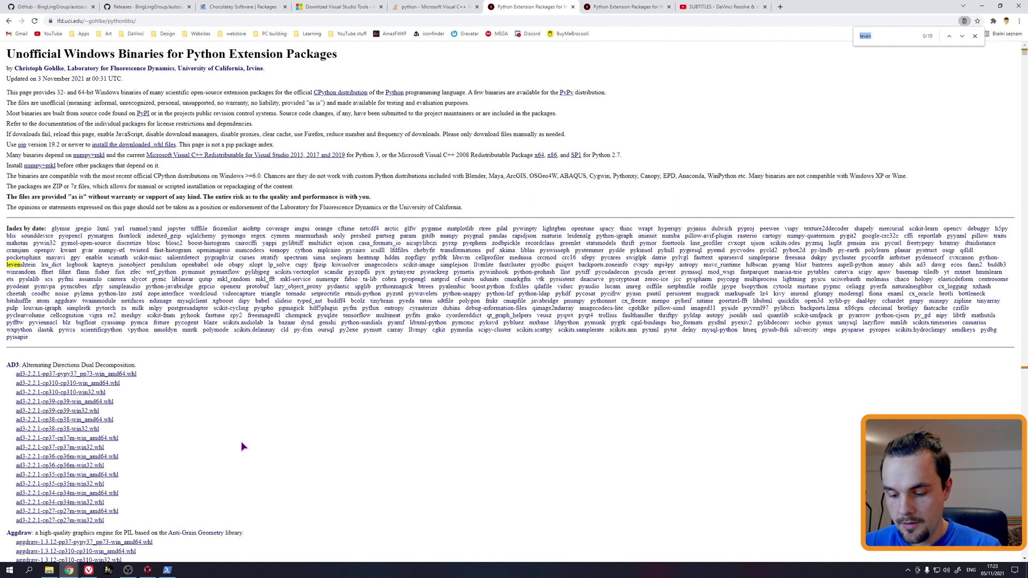
pyautogui.scroll(-1, 242, 441)
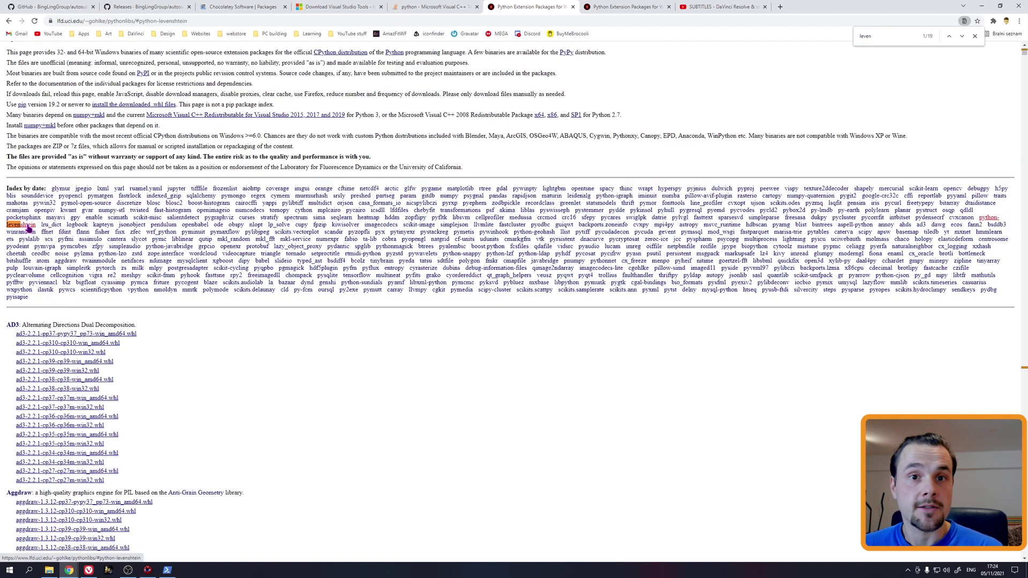
pyautogui.click(24, 226)
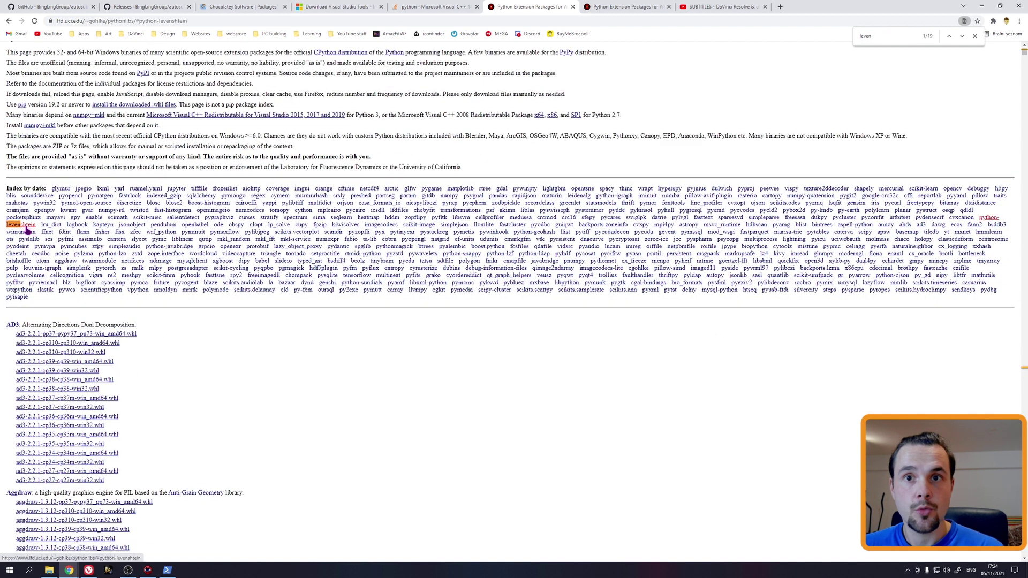
# Step: Show the Python-Levenshtein wheel list, briefly raise PowerShell, then bring up the file window on Python39
pyautogui.click(25, 229)
pyautogui.click(167, 570)
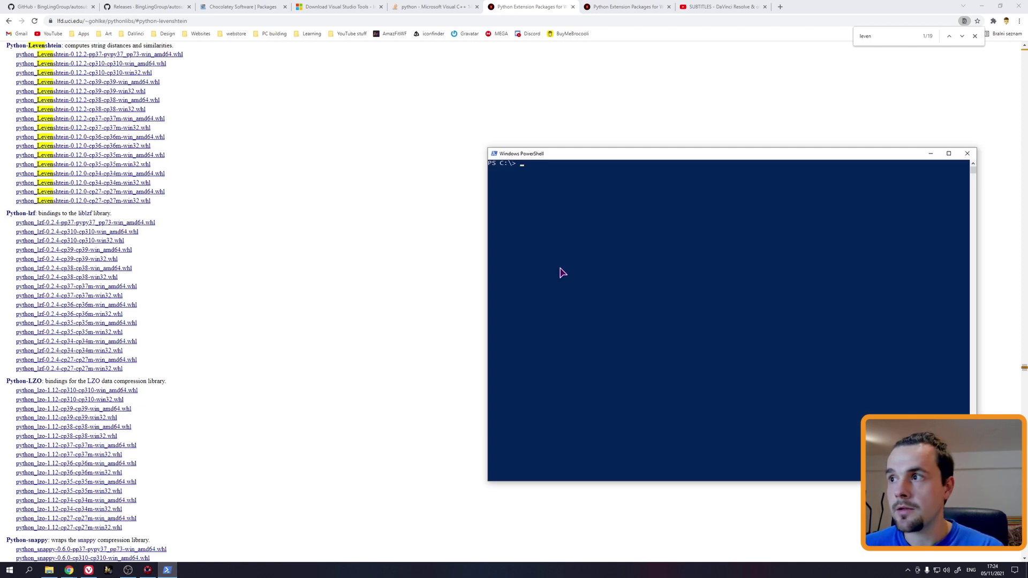
pyautogui.click(928, 155)
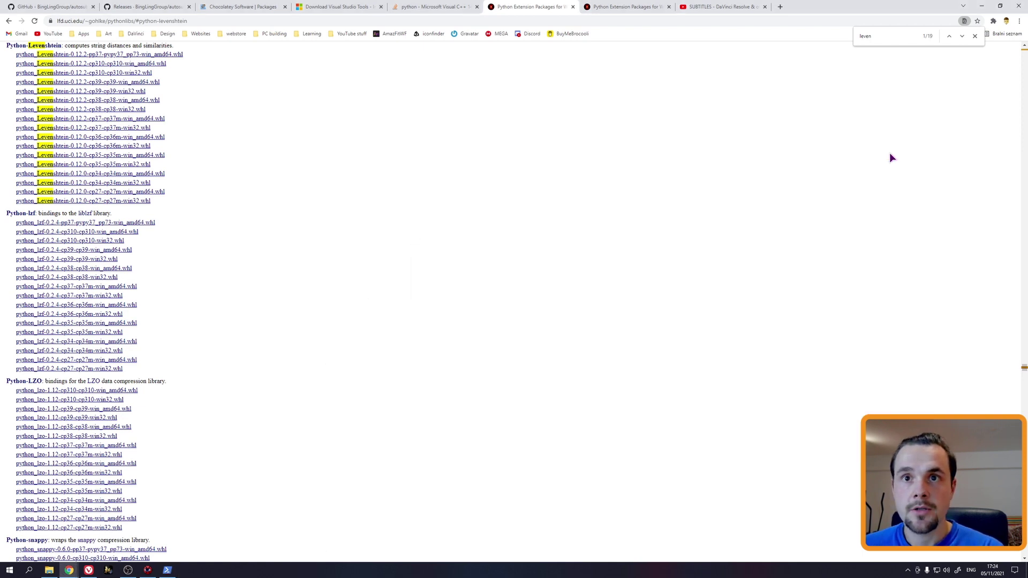
pyautogui.scroll(1, 254, 158)
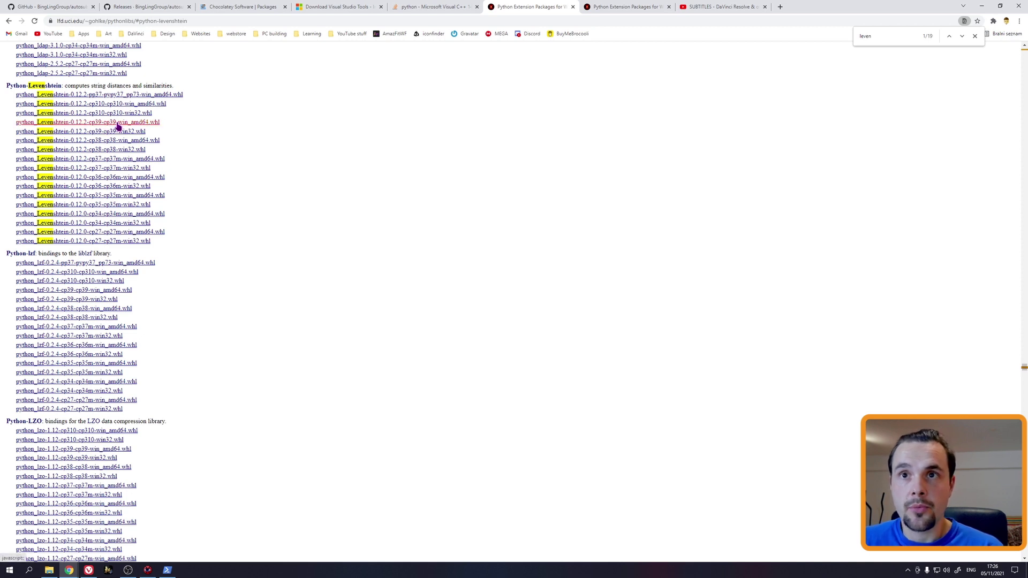
pyautogui.click(49, 570)
# Step: Browse C:\Python39, point out the python_Levenshtein cp39 wheel, then minimize Explorer to show python.txt
pyautogui.hotkey('alt', 'Up')
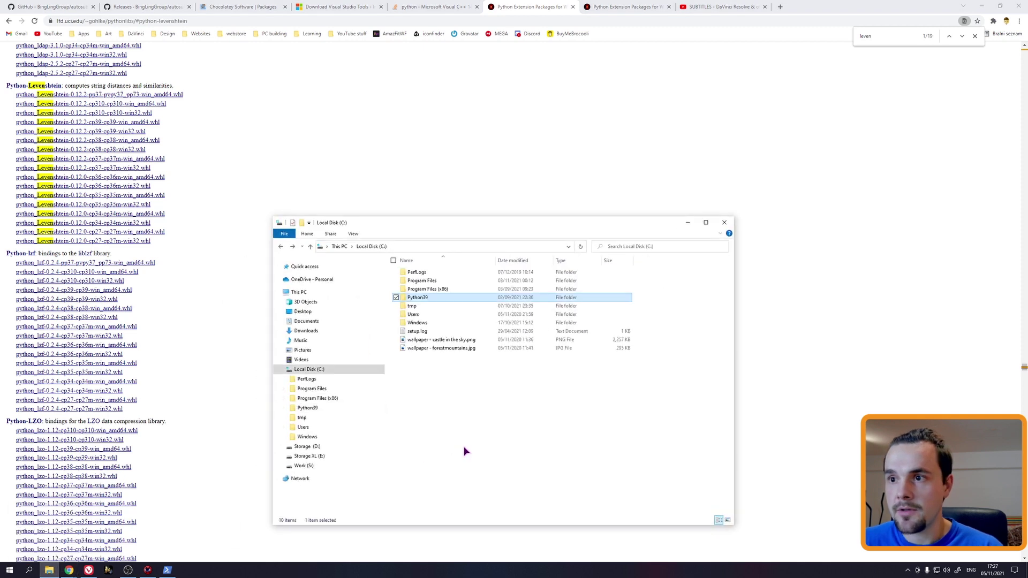
pyautogui.doubleClick(429, 296)
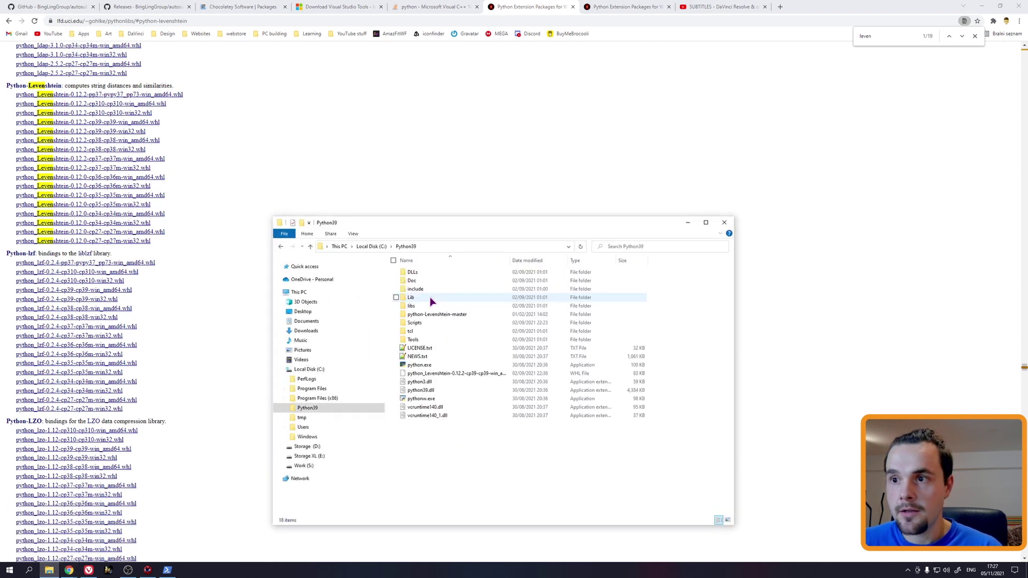
pyautogui.click(462, 373)
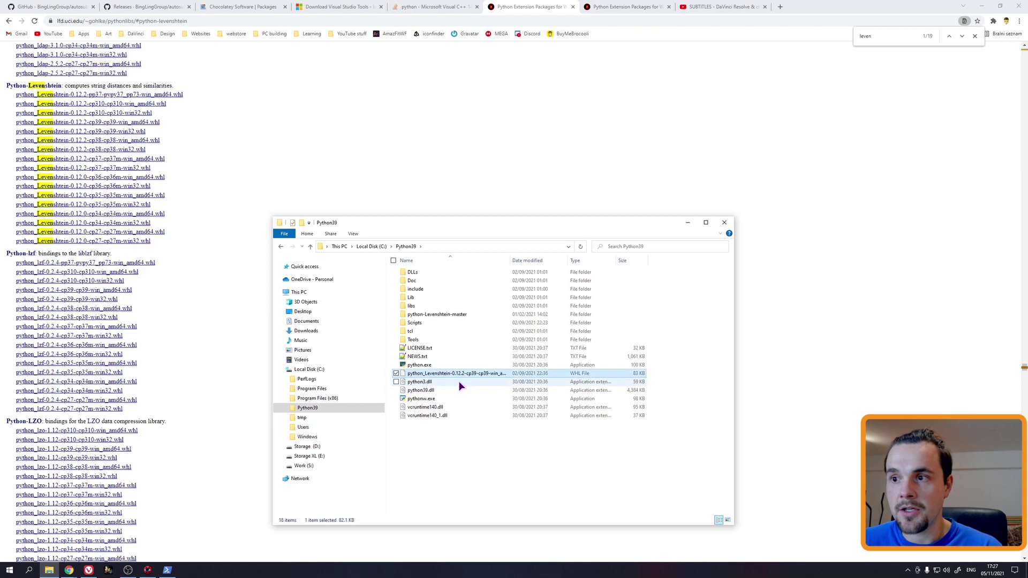
pyautogui.click(497, 447)
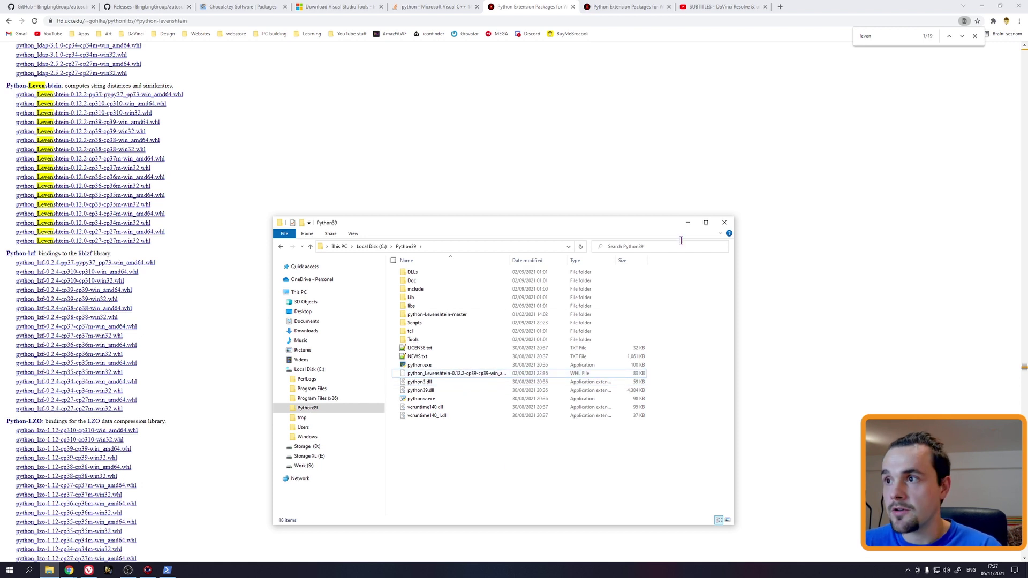
pyautogui.click(688, 222)
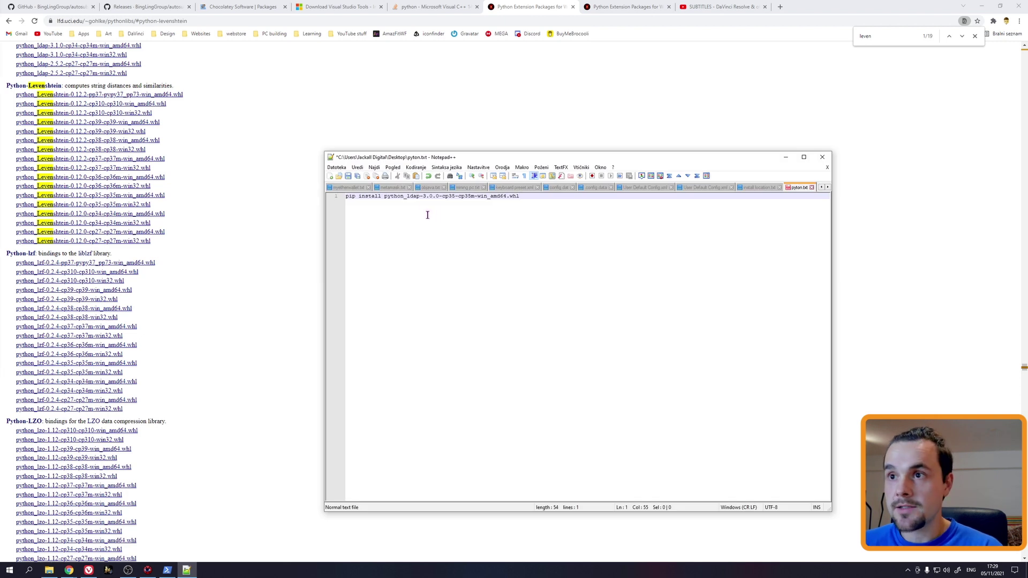
# Step: Highlight the wheel file name and full pip install line, then bring the Python39 folder forward
pyautogui.moveTo(384, 197); pyautogui.dragTo(521, 195)
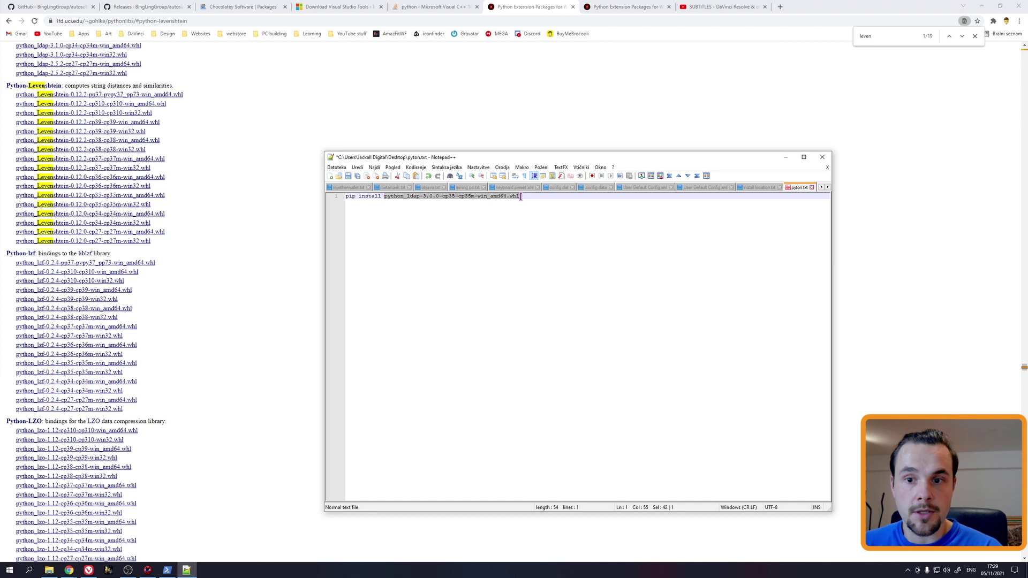
pyautogui.moveTo(547, 198); pyautogui.dragTo(341, 209)
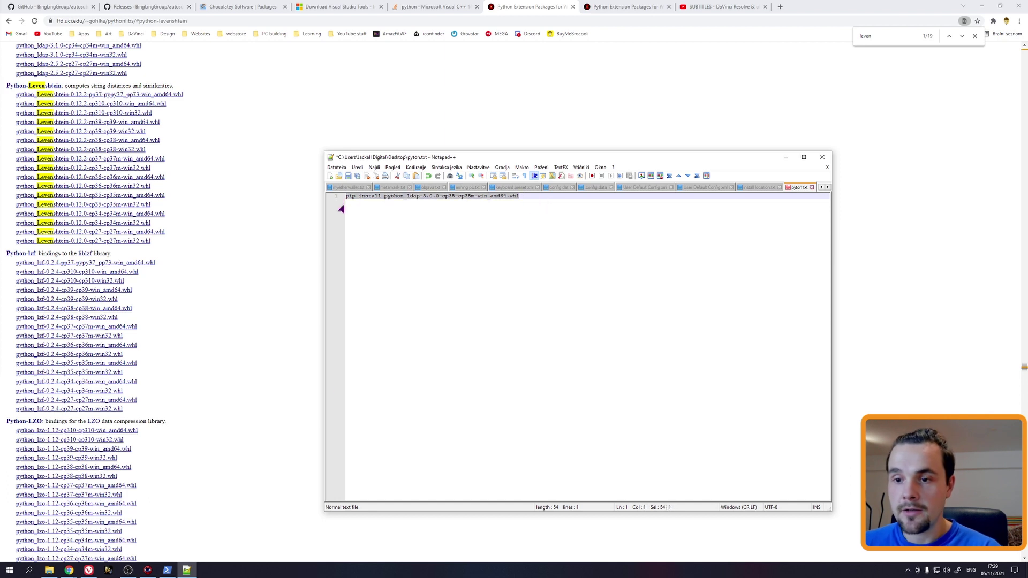
pyautogui.click(165, 572)
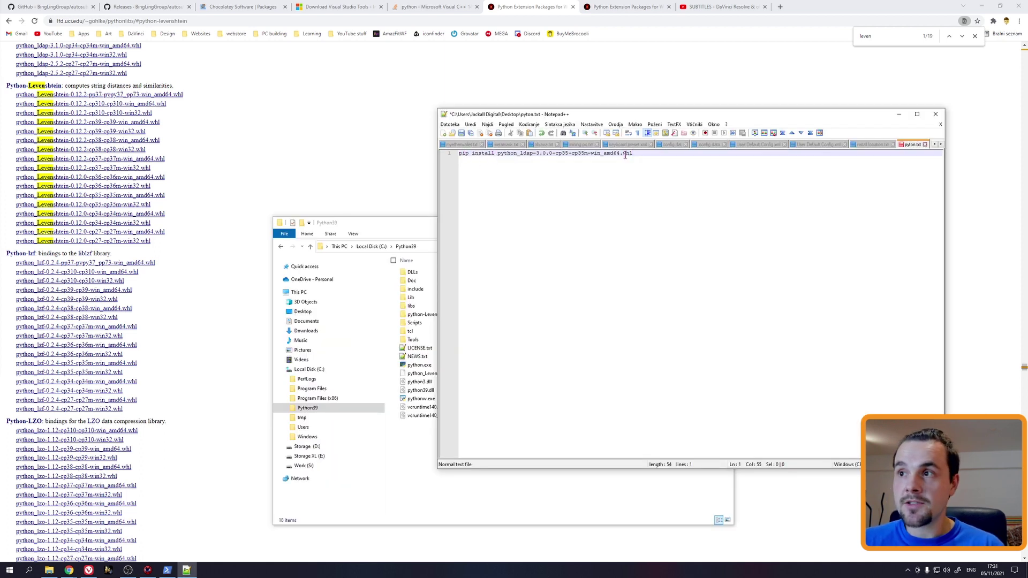
pyautogui.click(419, 477)
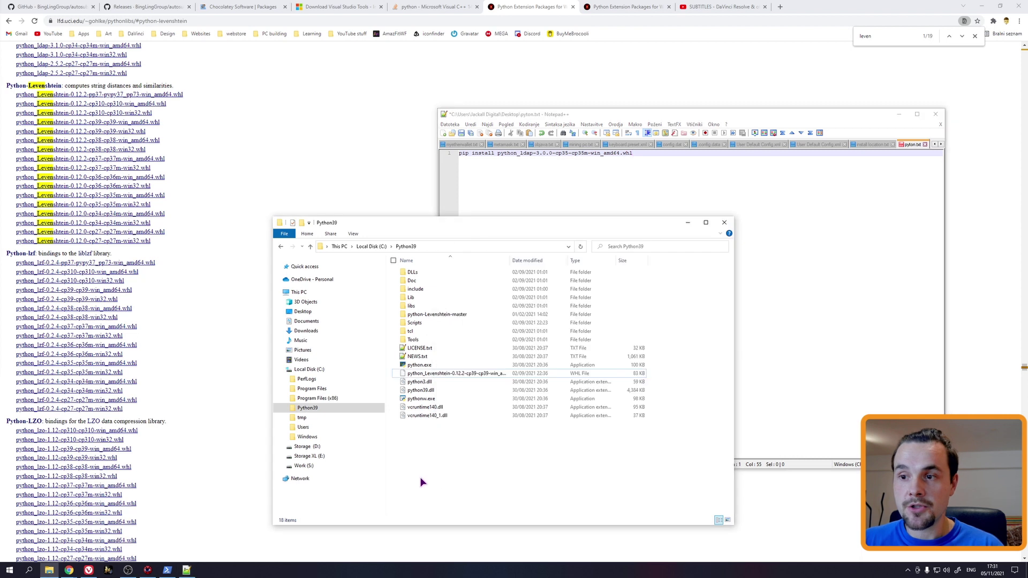
pyautogui.rightClick(471, 466)
# Step: Start a PowerShell prompt in C:\Python39 and close it again, leaving the Work (S:) drive showing
pyautogui.click(425, 422)
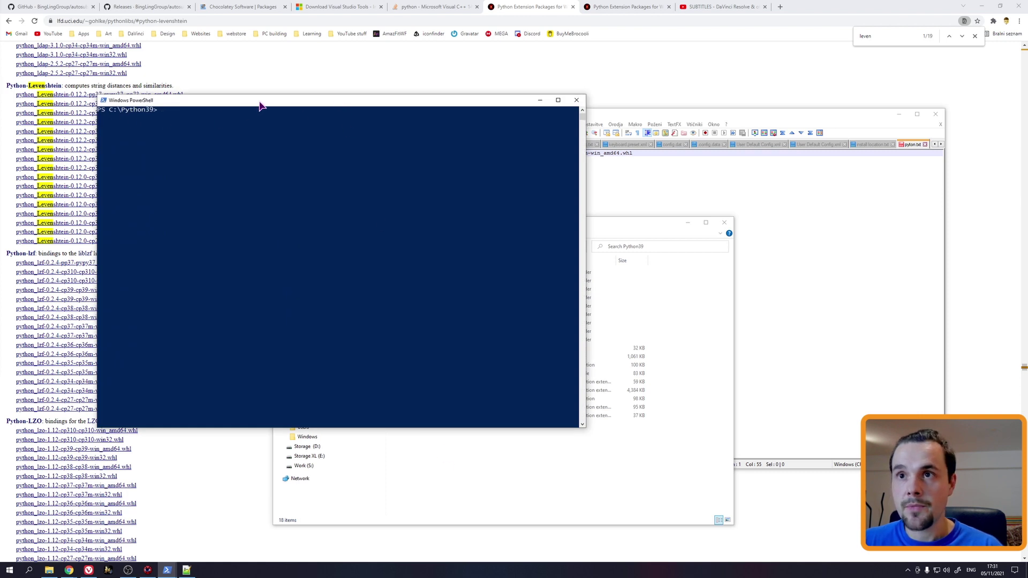
pyautogui.moveTo(259, 101); pyautogui.dragTo(334, 129)
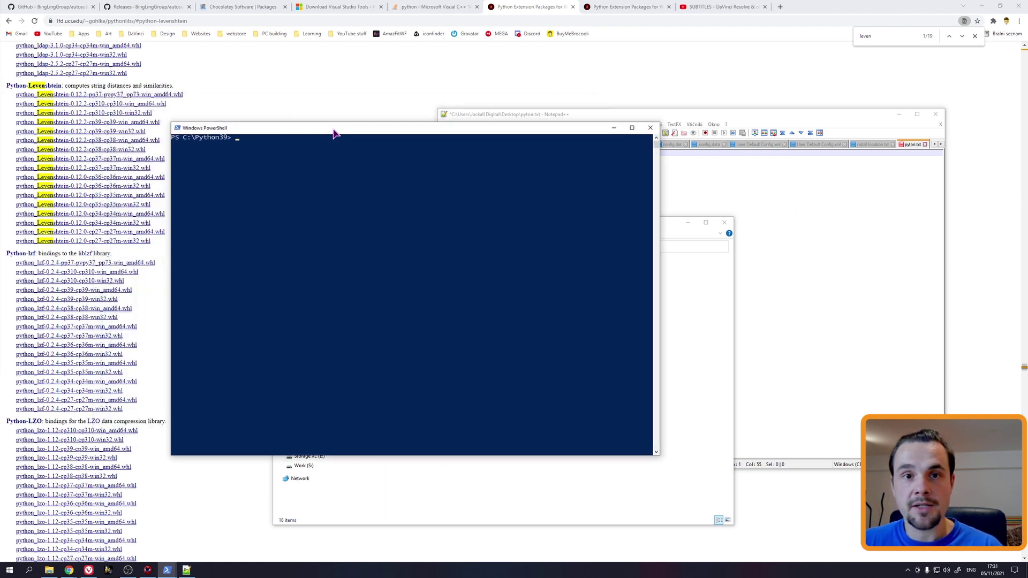
pyautogui.click(649, 127)
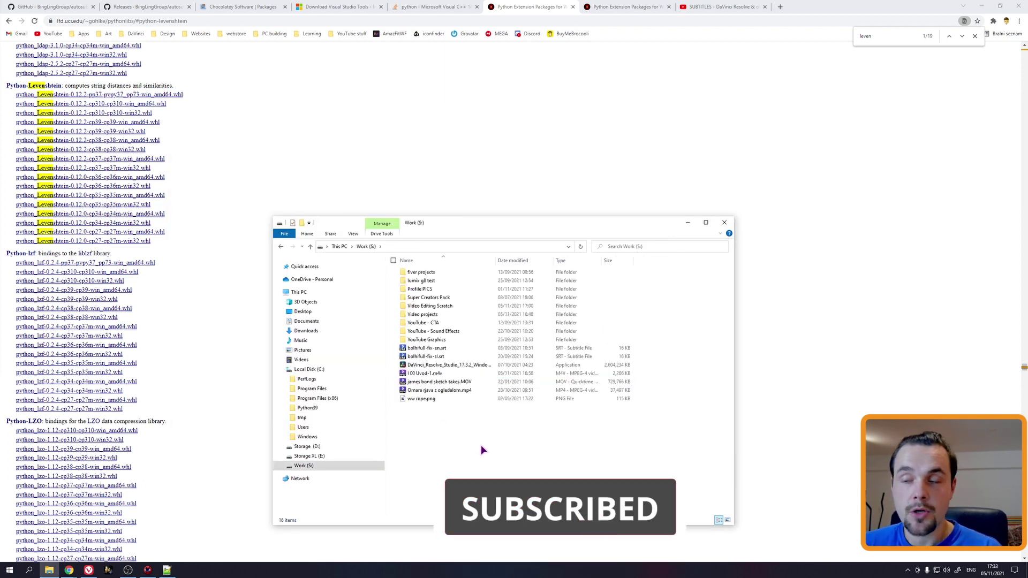
# Step: Start a PowerShell prompt at S:\ and run autosub to print its options help
pyautogui.rightClick(483, 446)
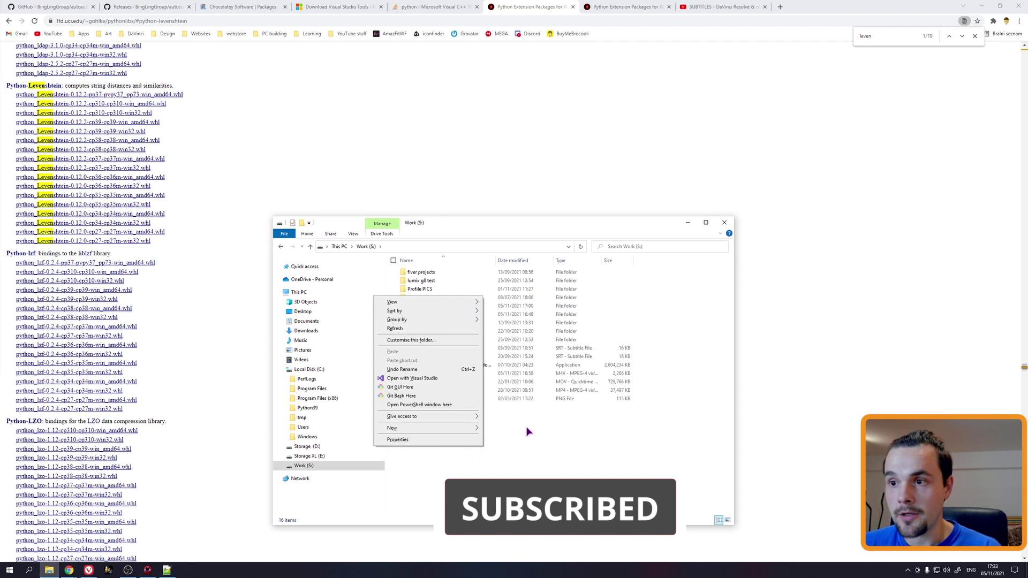
pyautogui.click(434, 406)
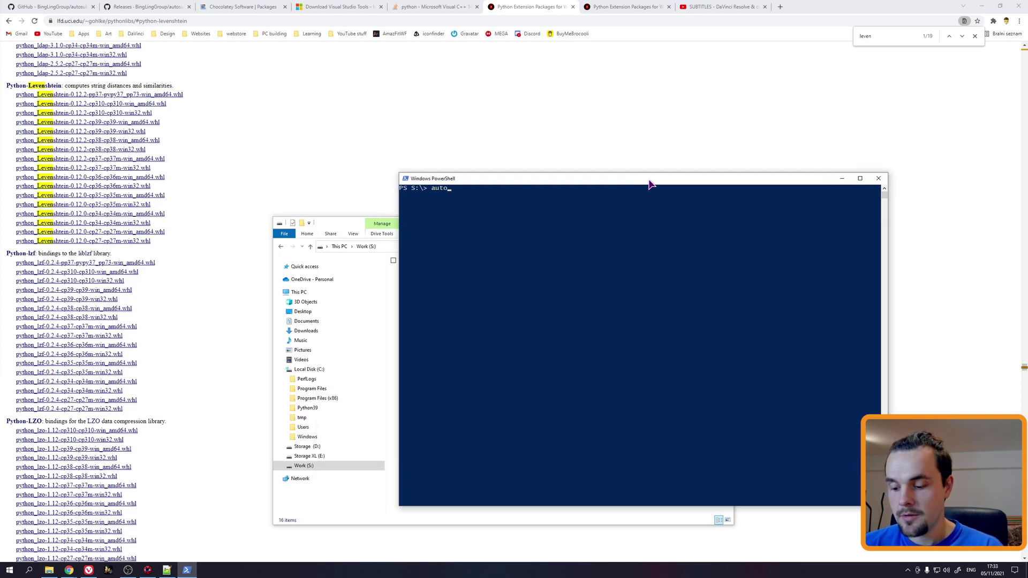
pyautogui.write('autosub')
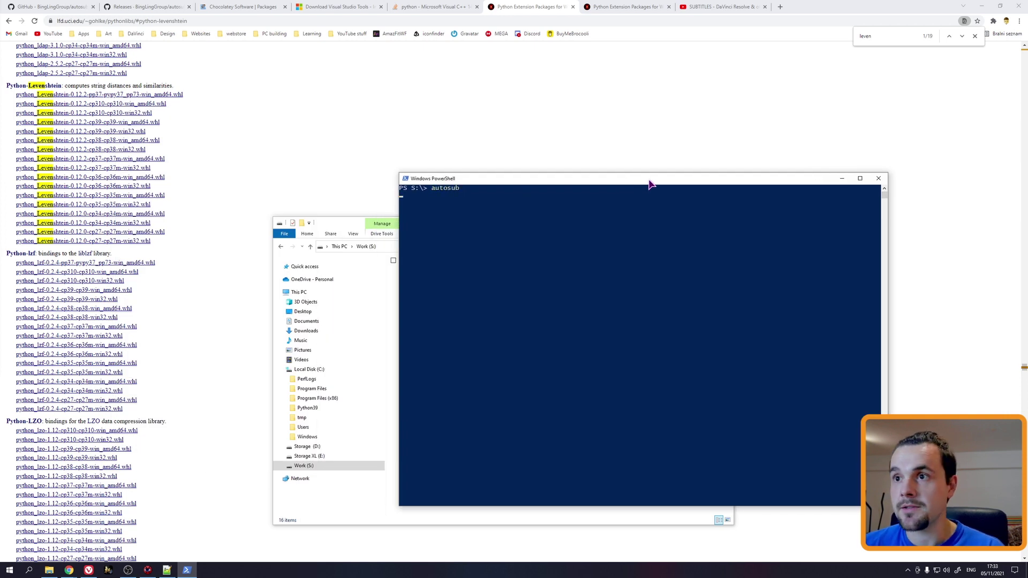
pyautogui.press('Return')
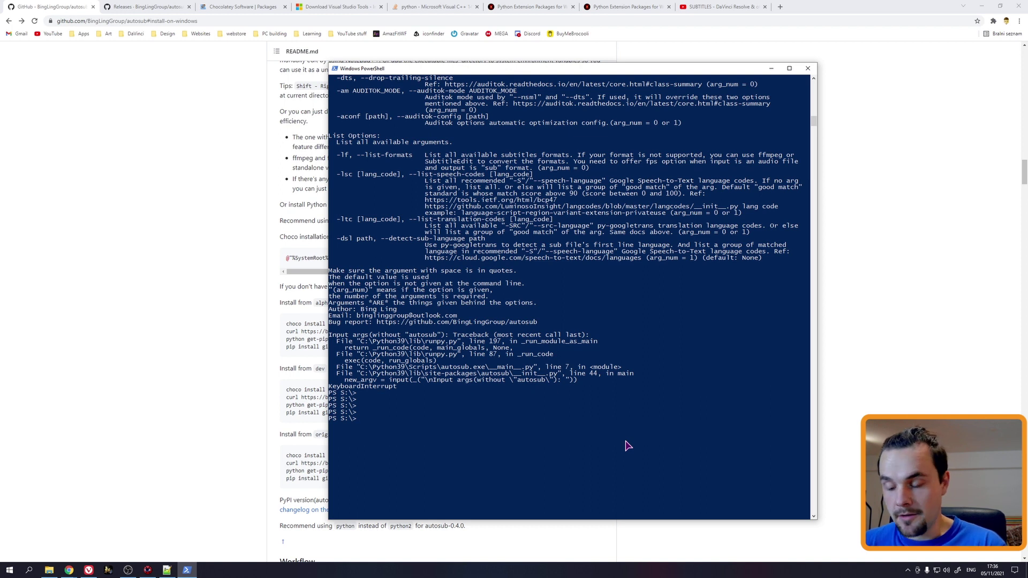
pyautogui.write('ffmpeg -i sample.avi -q:a 0 -map a sample.mp3')
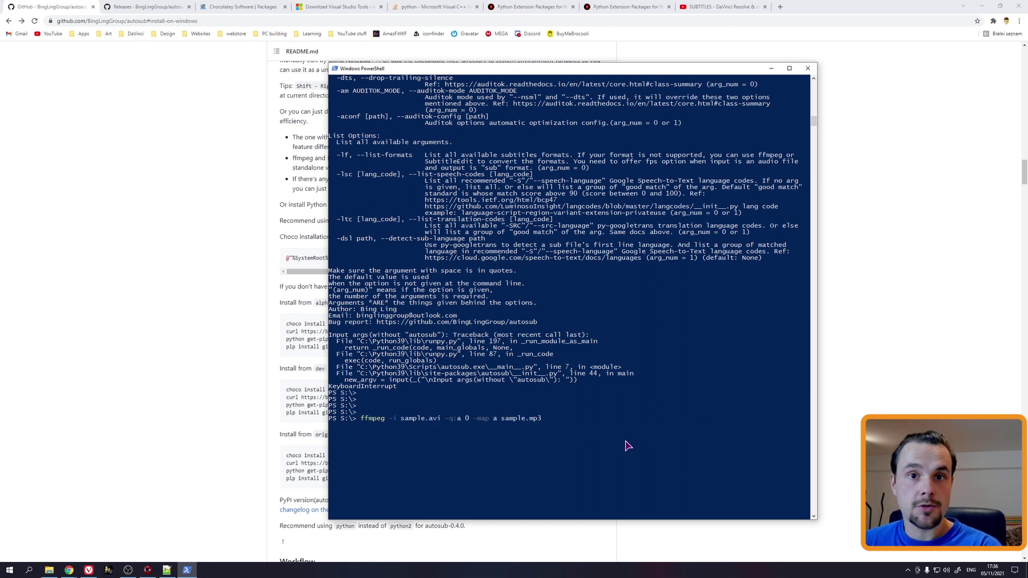
# Step: Trim the .avi extension from the ffmpeg input name and check the Video Editing Scratch folder beside the console
pyautogui.hotkey('ctrl', 'Left')
pyautogui.hotkey('ctrl', 'Left')
pyautogui.hotkey('ctrl', 'Left')
pyautogui.press('Left')
pyautogui.press('BackSpace')
pyautogui.press('BackSpace')
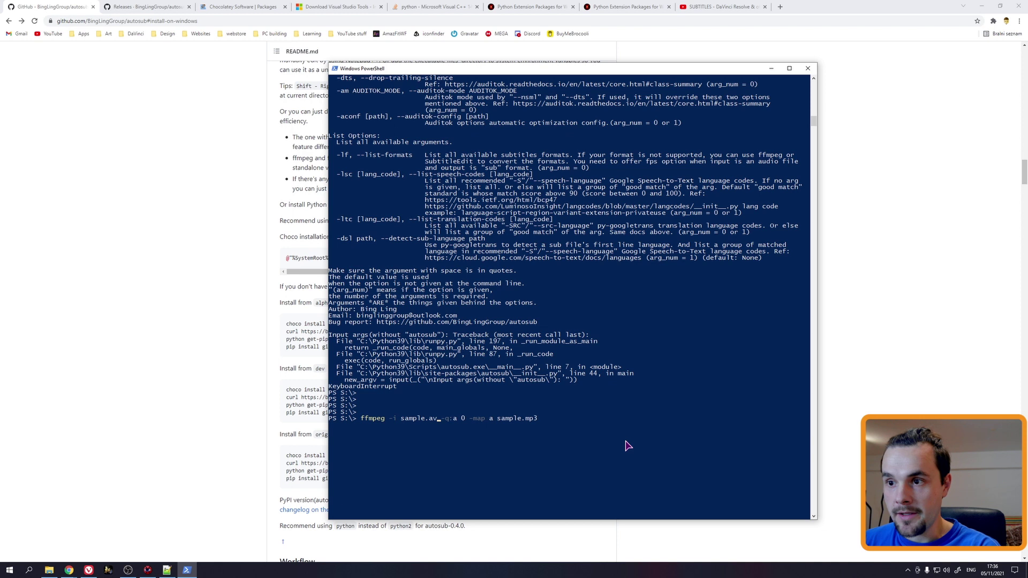
pyautogui.press('BackSpace')
pyautogui.press('BackSpace')
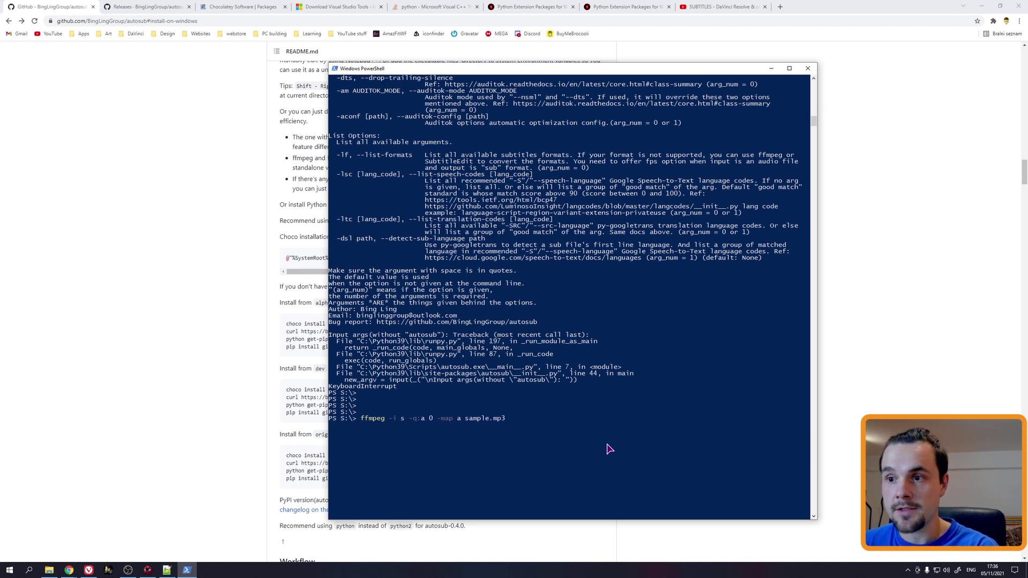
pyautogui.click(49, 571)
pyautogui.moveTo(444, 225); pyautogui.dragTo(743, 217)
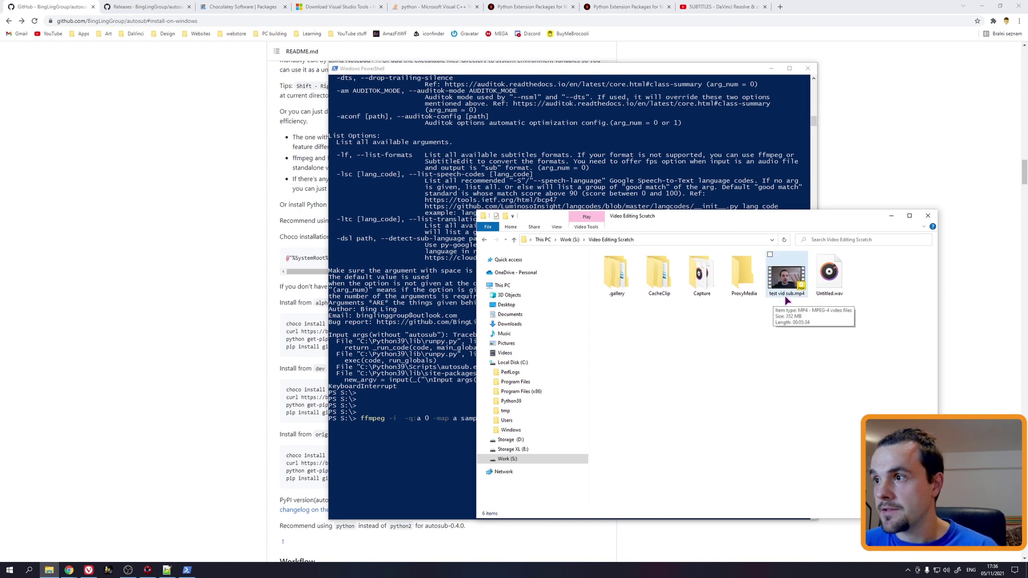
pyautogui.click(406, 422)
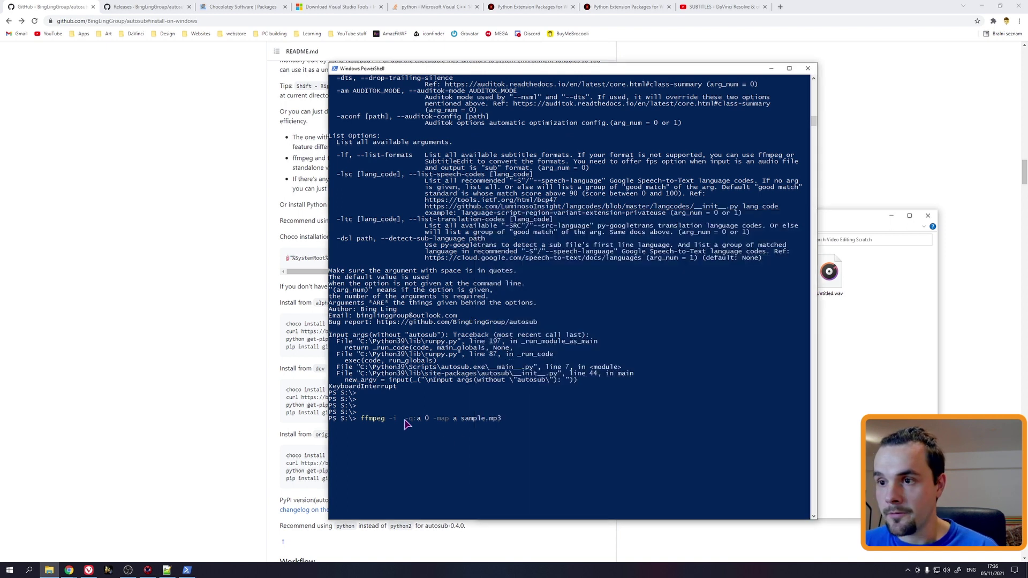
pyautogui.write('"test vid sub.mp"')
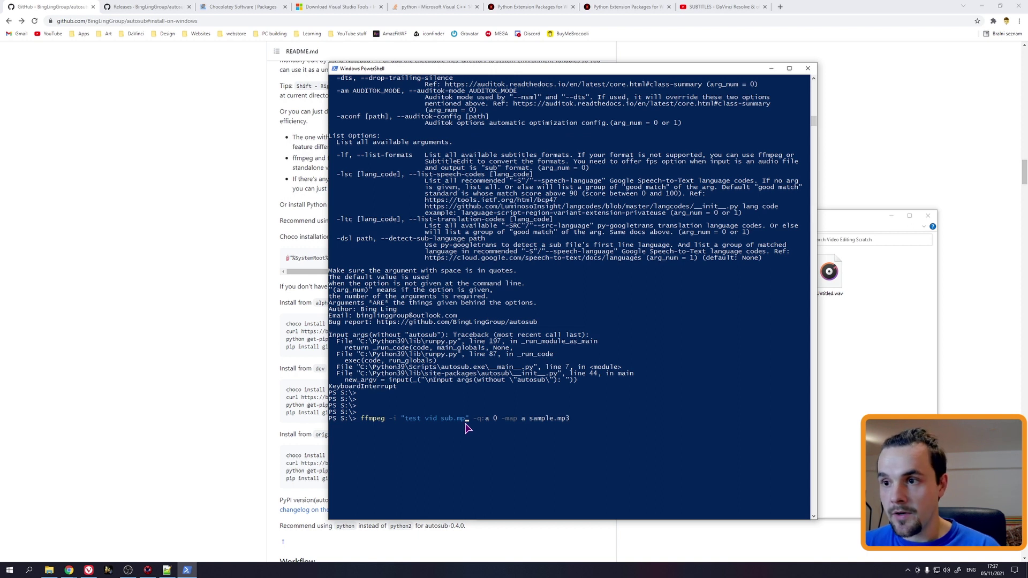
# Step: Edit the command to ffmpeg -i "test vid sub.mp" -q:a 0 -map a output.mp3 and run it, getting no such file
pyautogui.press('Left')
pyautogui.press('Left')
pyautogui.press('Left')
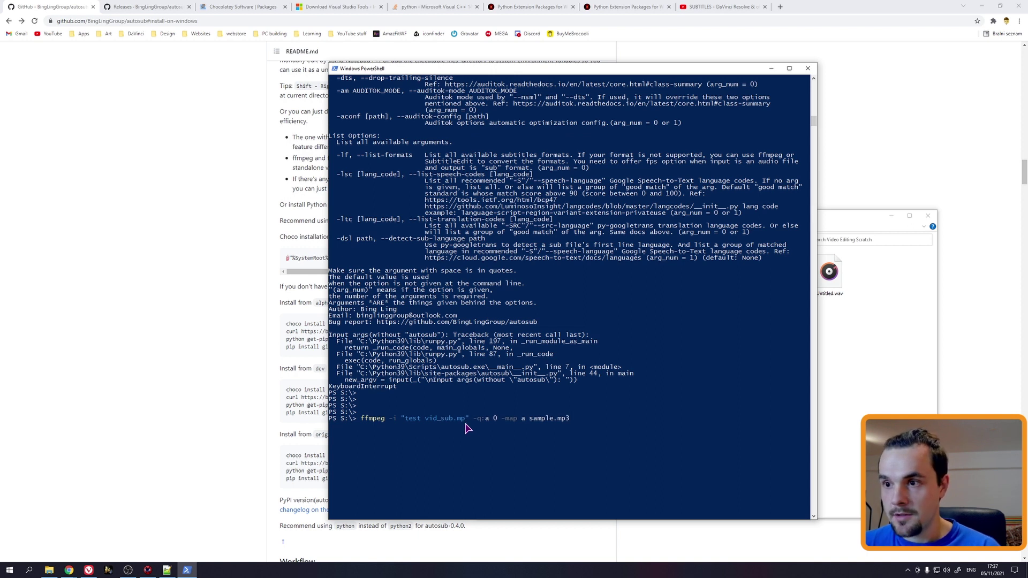
pyautogui.press('Left')
pyautogui.press('Left')
pyautogui.press('Left')
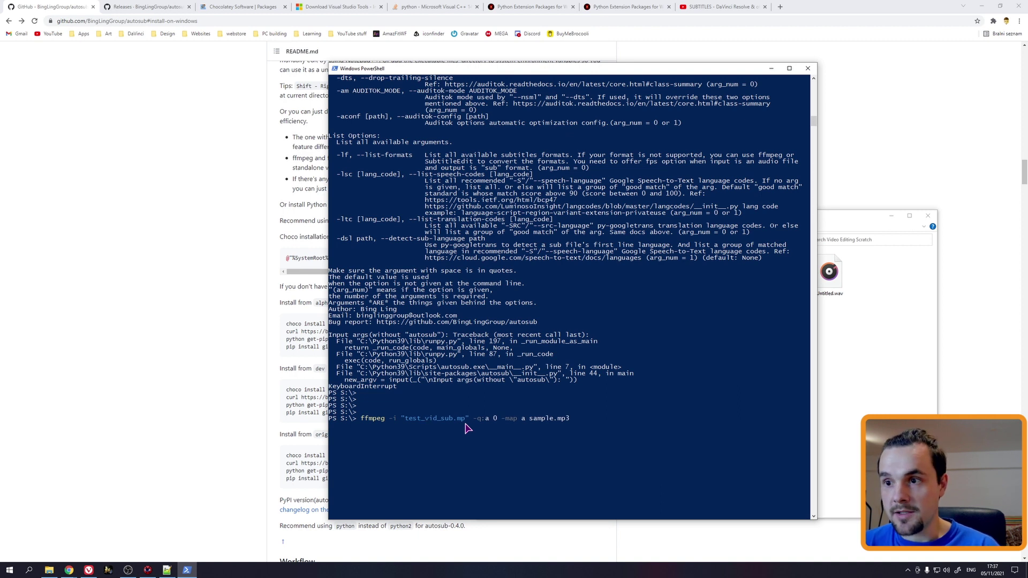
pyautogui.press('Right')
pyautogui.press('Right')
pyautogui.press('Right')
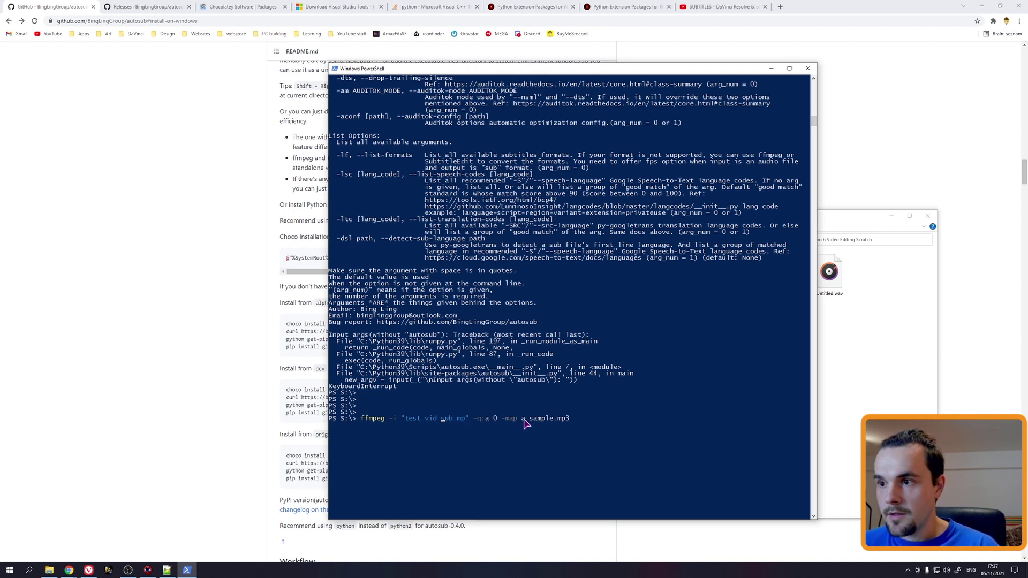
pyautogui.click(575, 424)
pyautogui.press('Escape')
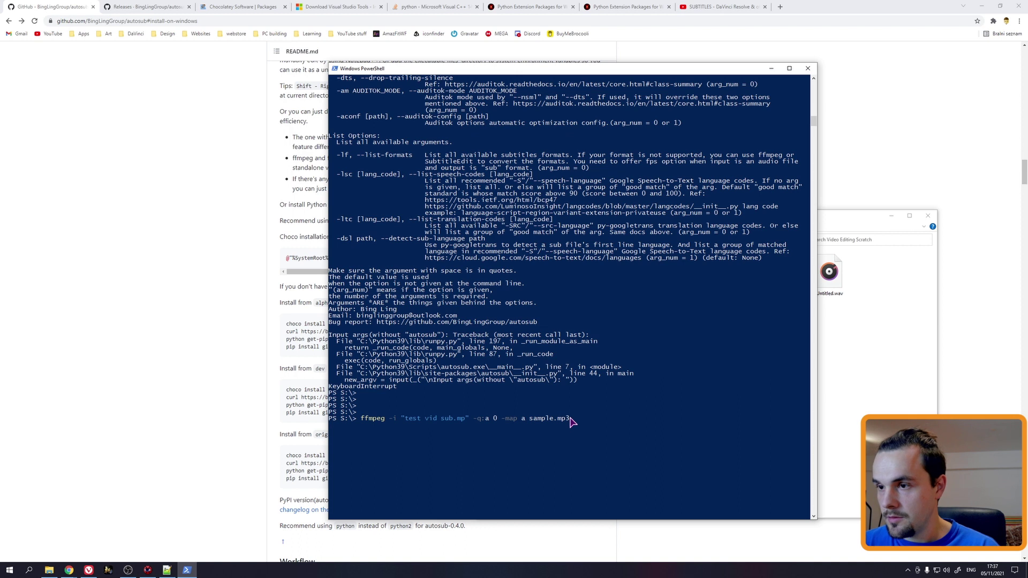
pyautogui.press('Left')
pyautogui.press('Left')
pyautogui.press('Left')
pyautogui.press('BackSpace')
pyautogui.press('BackSpace')
pyautogui.press('BackSpace')
pyautogui.write('output')
pyautogui.click(579, 422)
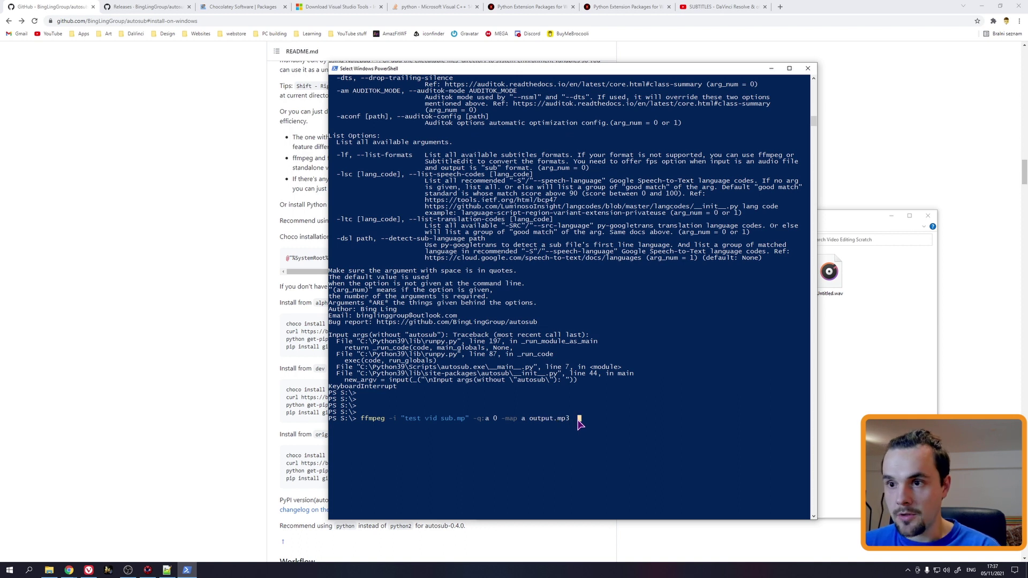
pyautogui.press('Escape')
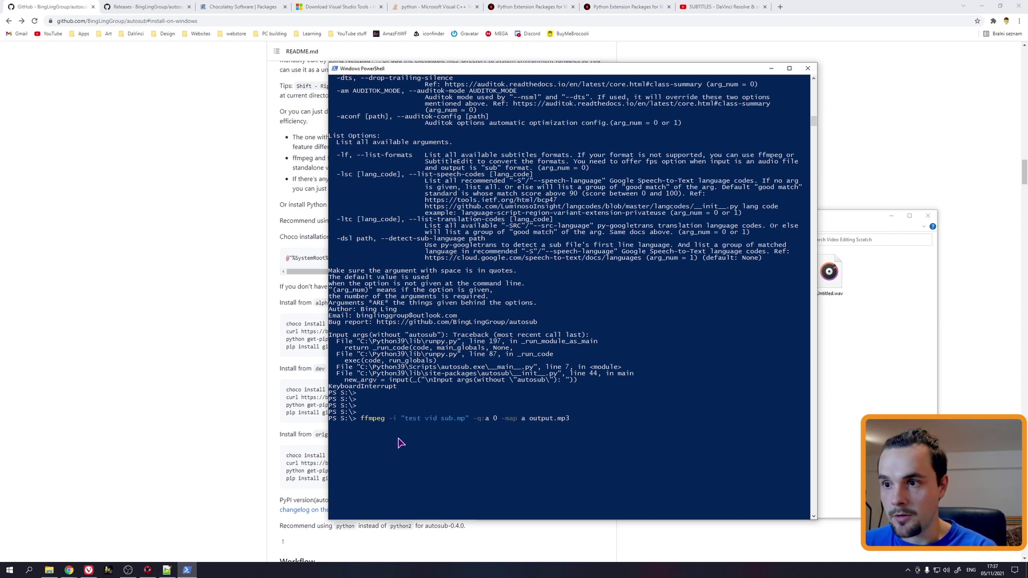
pyautogui.press('Return')
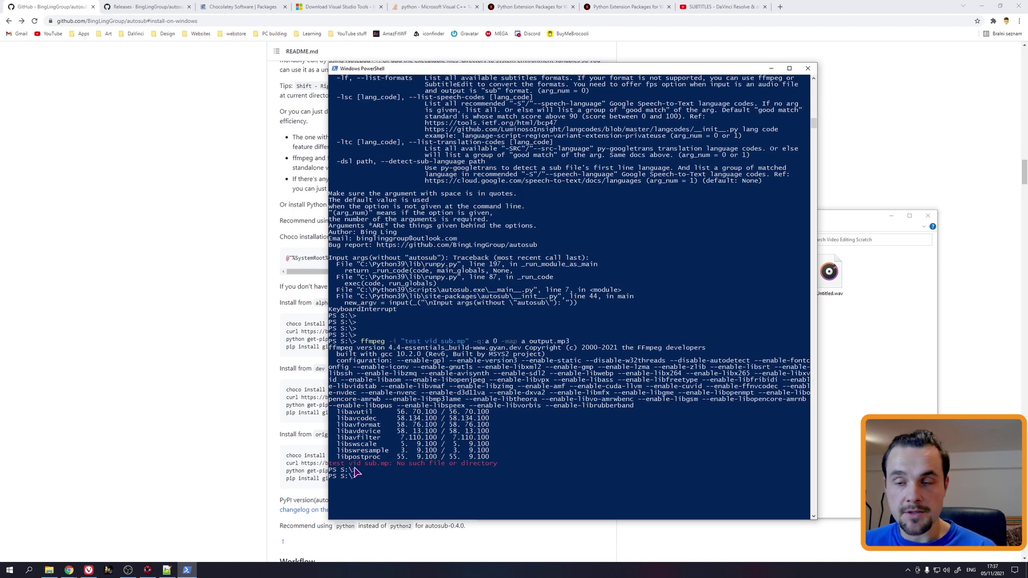
pyautogui.click(822, 286)
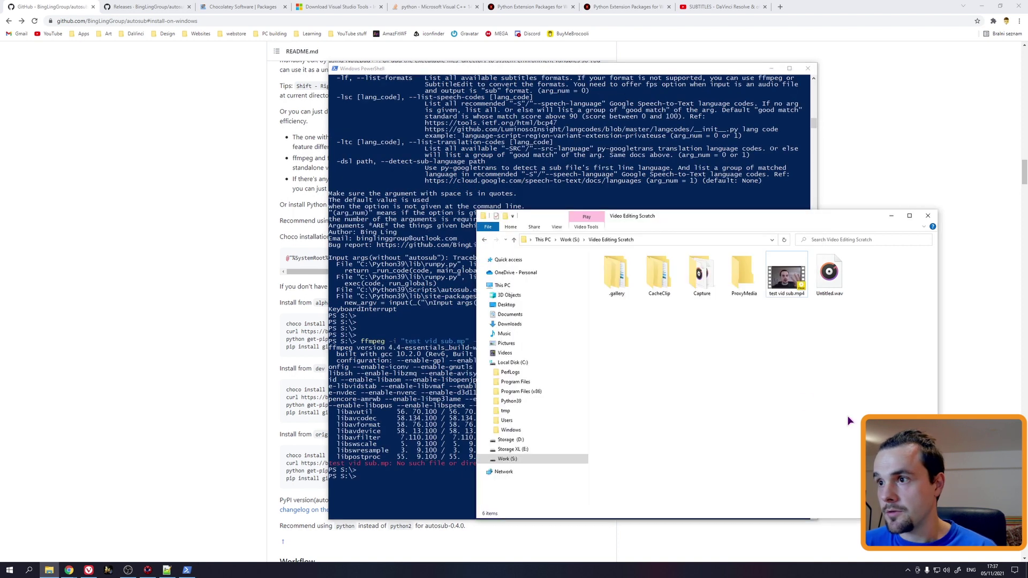
# Step: Start a second PowerShell prompt in the Video Editing Scratch folder and arrange the two consoles
pyautogui.rightClick(759, 370)
pyautogui.click(698, 480)
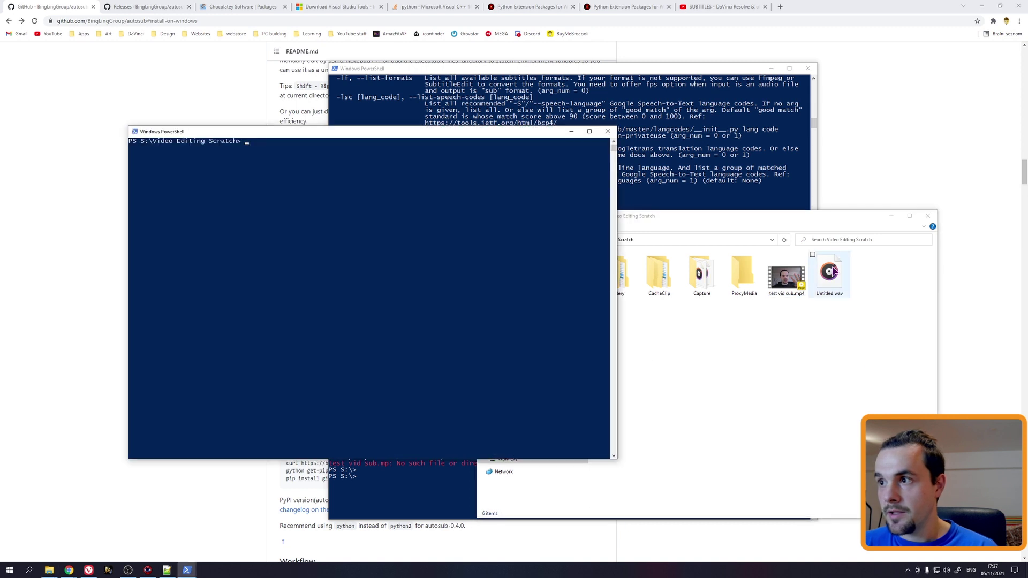
pyautogui.moveTo(454, 142); pyautogui.dragTo(540, 203)
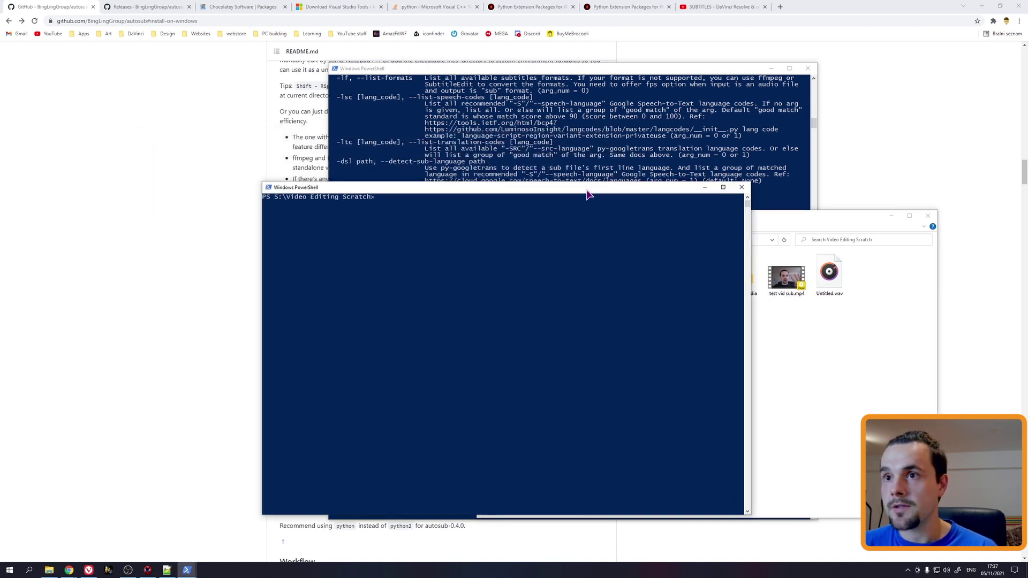
pyautogui.click(526, 81)
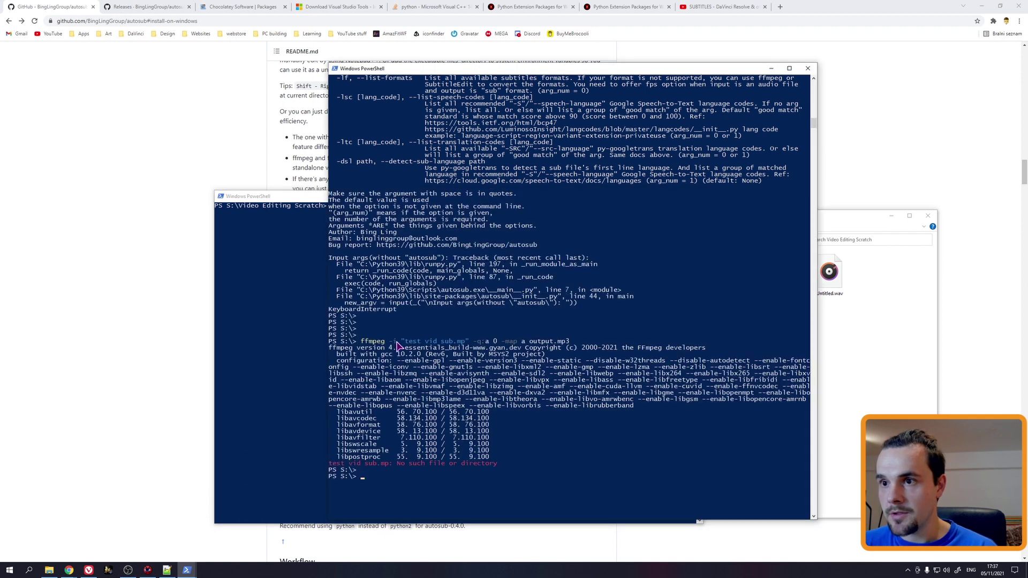
# Step: Rerun the ffmpeg extraction command, which still fails with a no-such-file error
pyautogui.hotkey('alt', 'Tab')
pyautogui.press('Up')
pyautogui.press('Return')
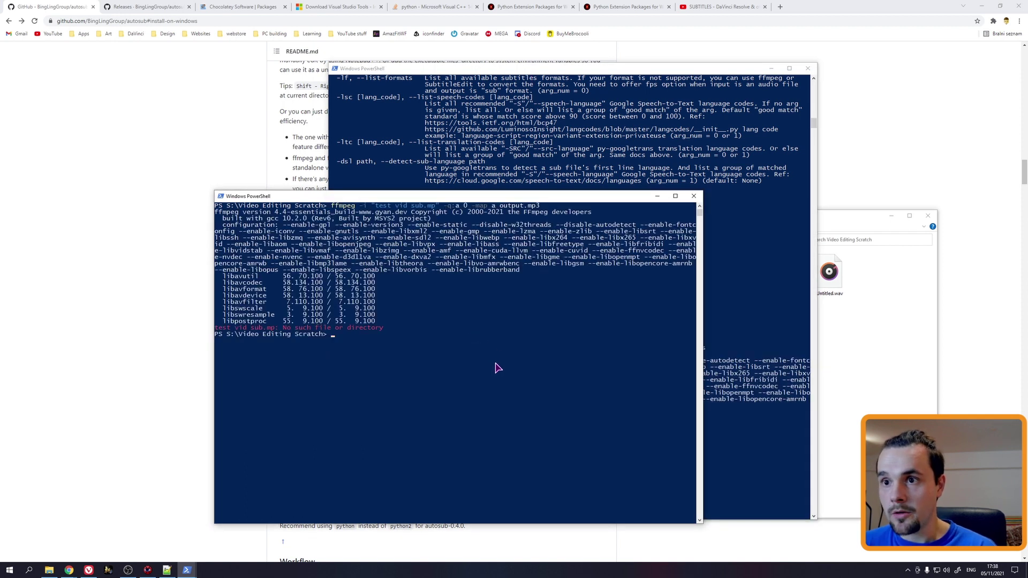
pyautogui.hotkey('alt', 'Tab')
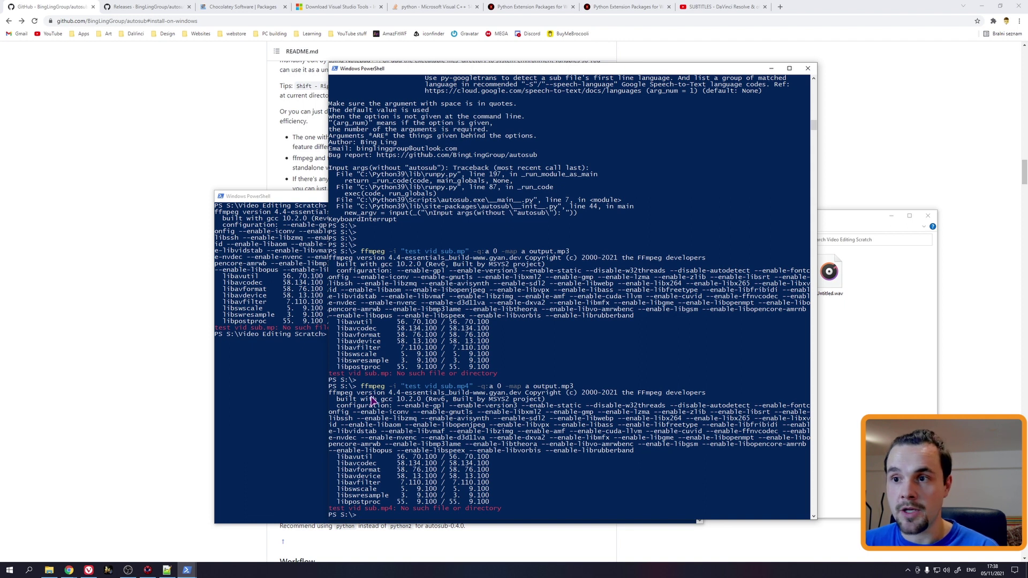
# Step: Correct the input name to test vid sub.mp4 and run ffmpeg, creating output.mp3 successfully
pyautogui.click(846, 316)
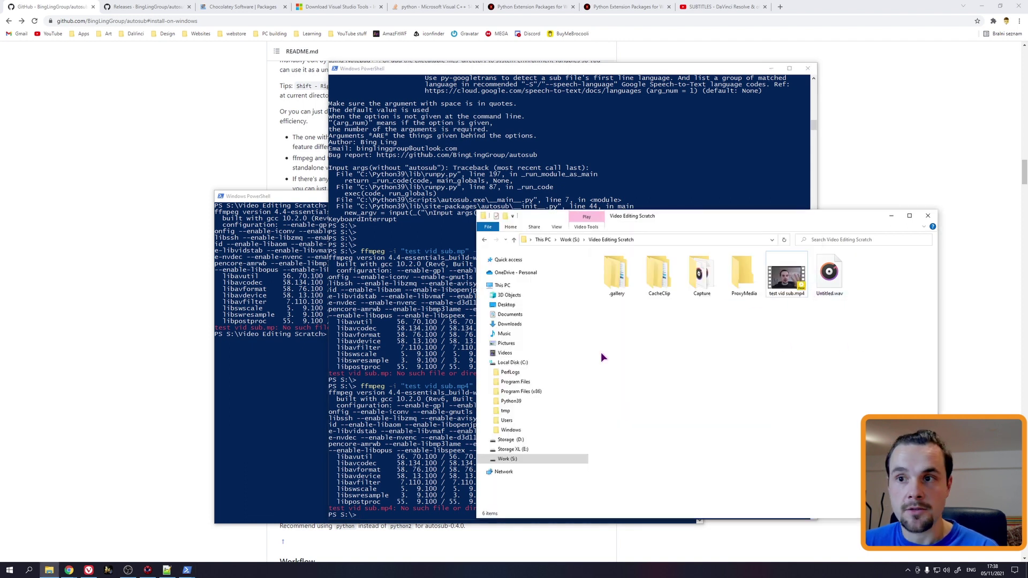
pyautogui.click(293, 409)
pyautogui.press('Up')
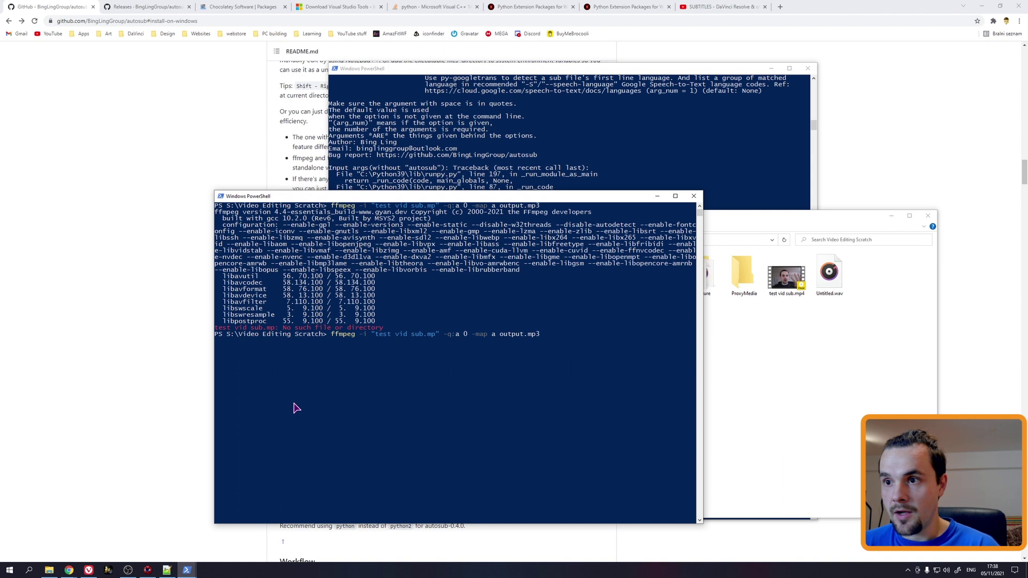
pyautogui.click(437, 334)
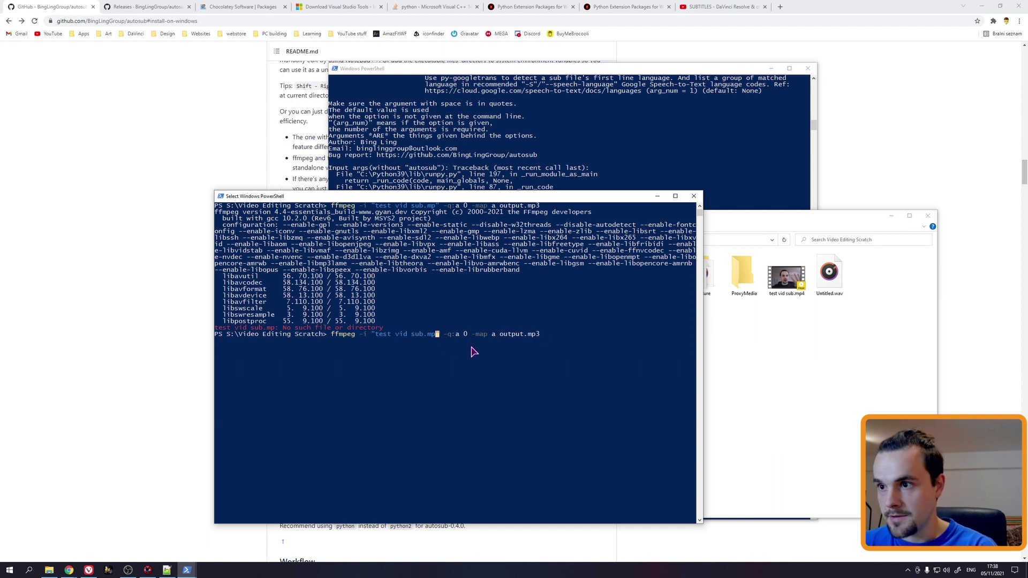
pyautogui.write('4')
pyautogui.press('Return')
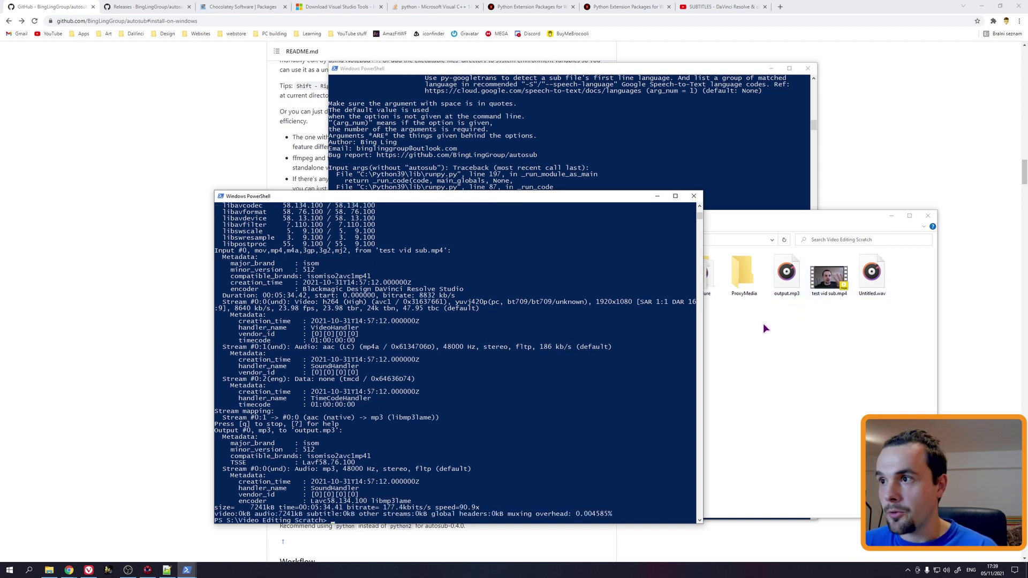
# Step: Close the extra console and play output.mp3 to confirm the extracted audio
pyautogui.click(812, 72)
pyautogui.click(791, 352)
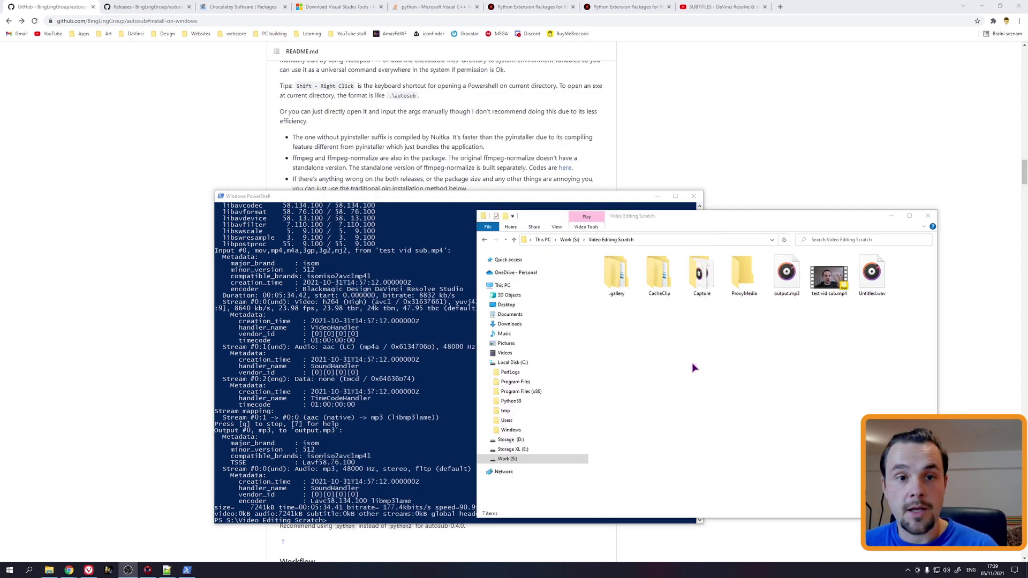
pyautogui.doubleClick(787, 274)
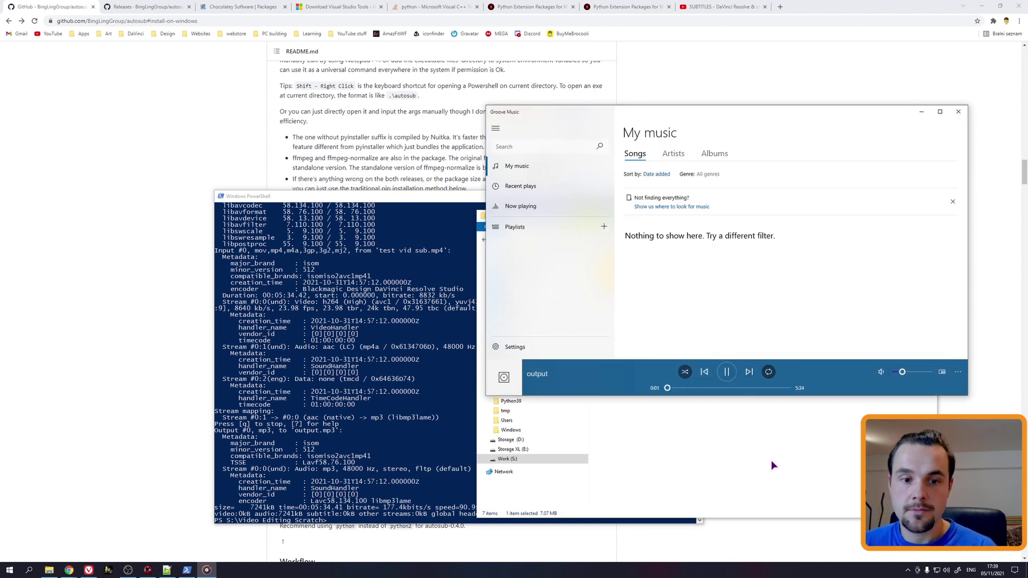
pyautogui.click(960, 112)
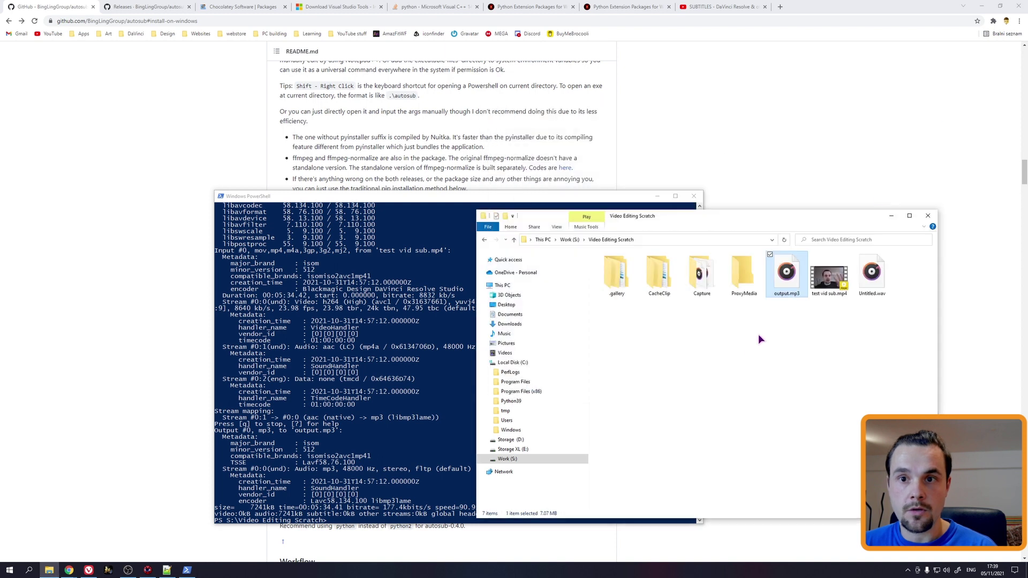
pyautogui.click(787, 274)
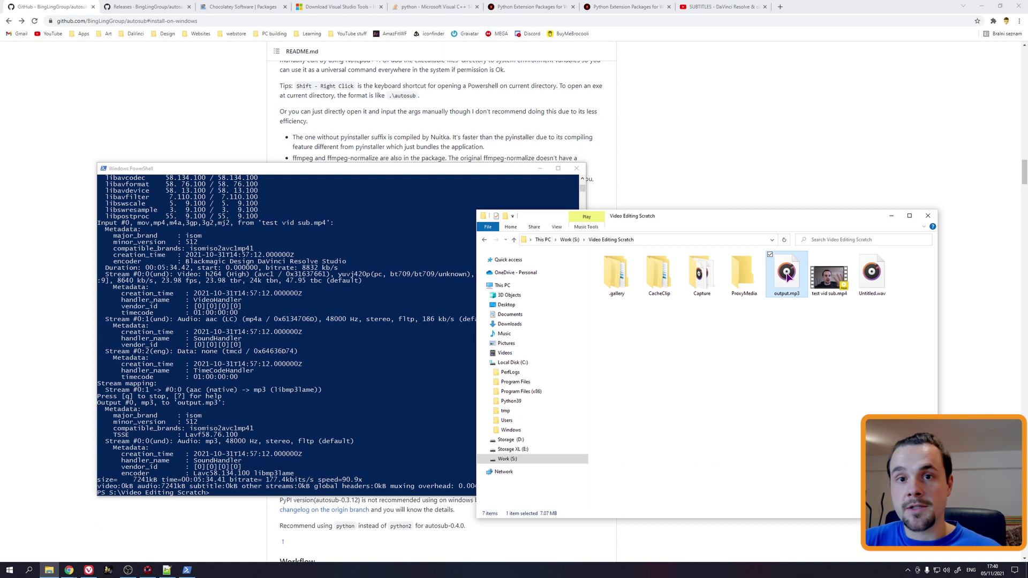
pyautogui.click(773, 397)
pyautogui.click(235, 492)
pyautogui.write('autosub -i file output.mp3 -S en-us')
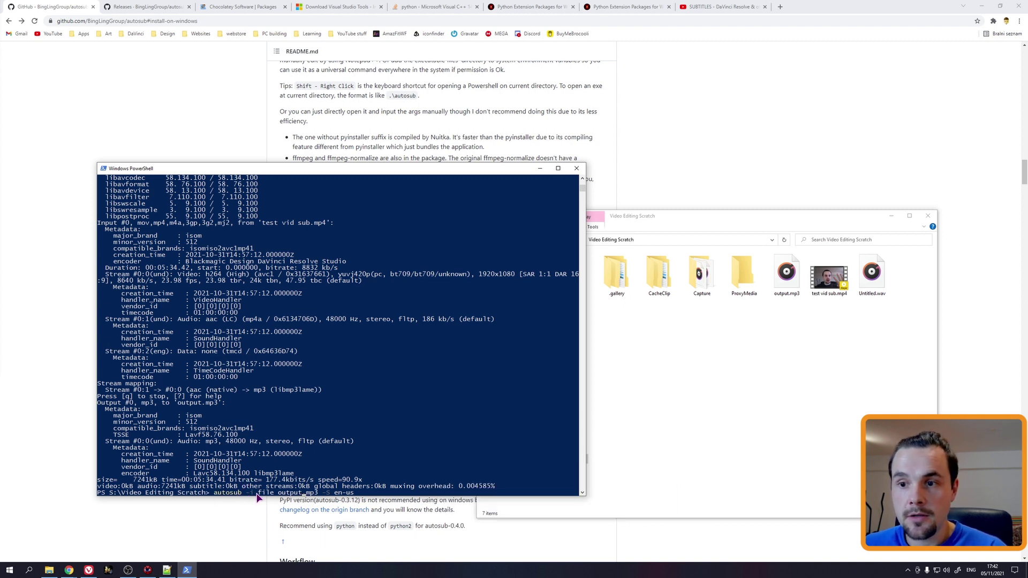
# Step: Run autosub -i output.mp3 -S en-us and confirm output.en-us.srt appears in the scratch folder
pyautogui.doubleClick(278, 495)
pyautogui.press('BackSpace')
pyautogui.press('BackSpace')
pyautogui.press('BackSpace')
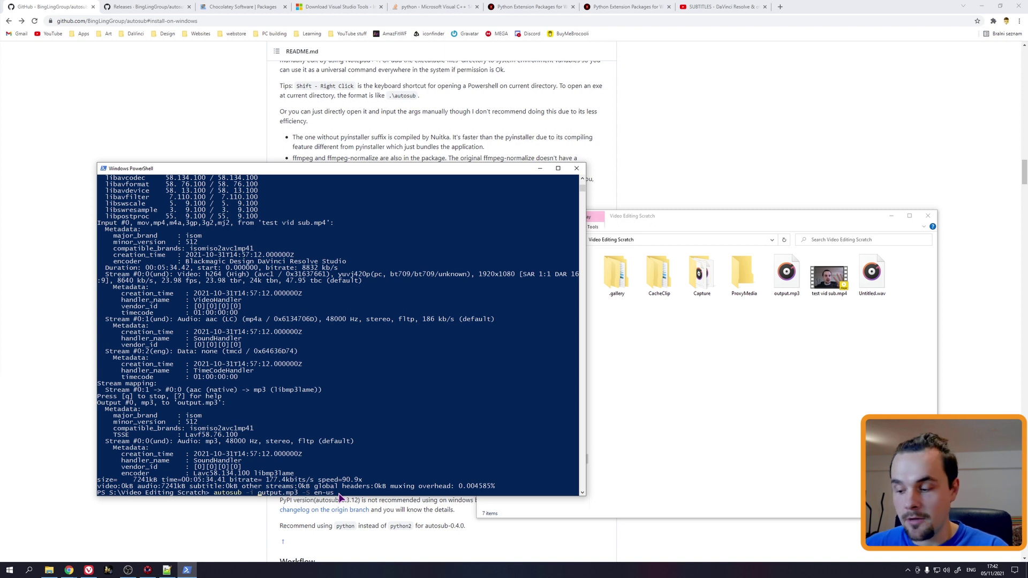
pyautogui.press('Return')
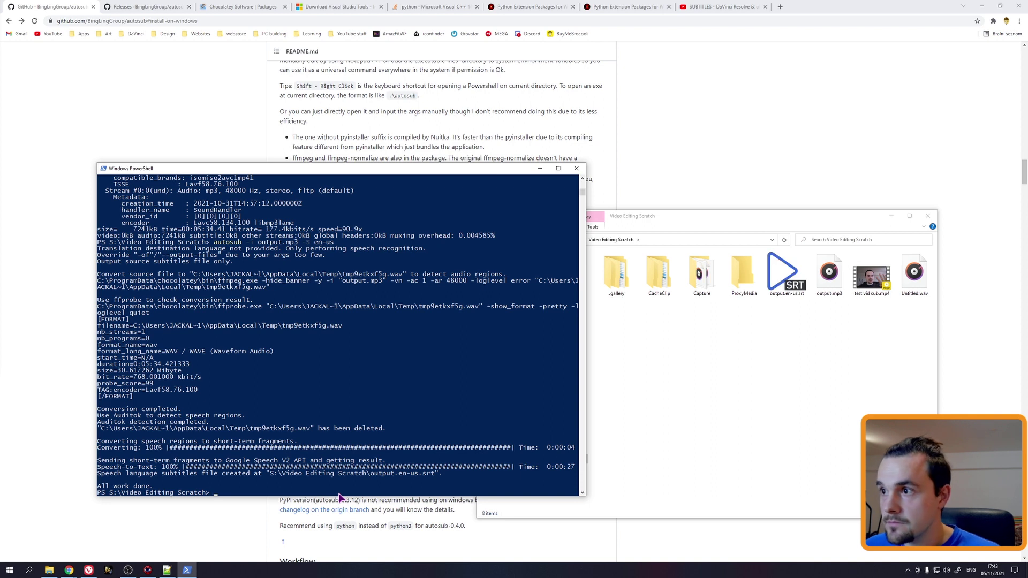
pyautogui.click(786, 280)
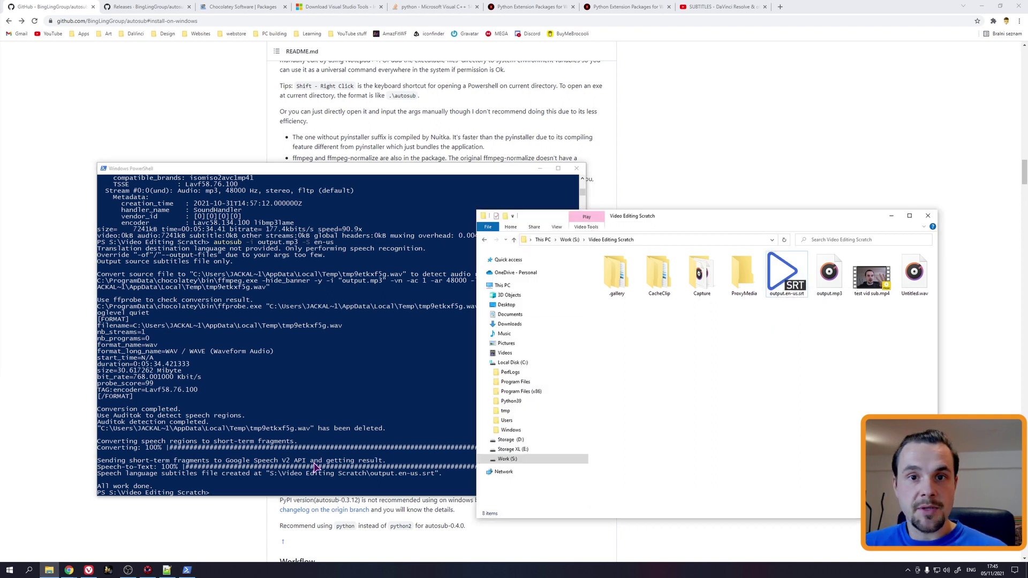
# Step: Review the first entries of output.en-us.srt in Notepad++, then load test vid sub.mp4 in PotPlayer
pyautogui.click(166, 570)
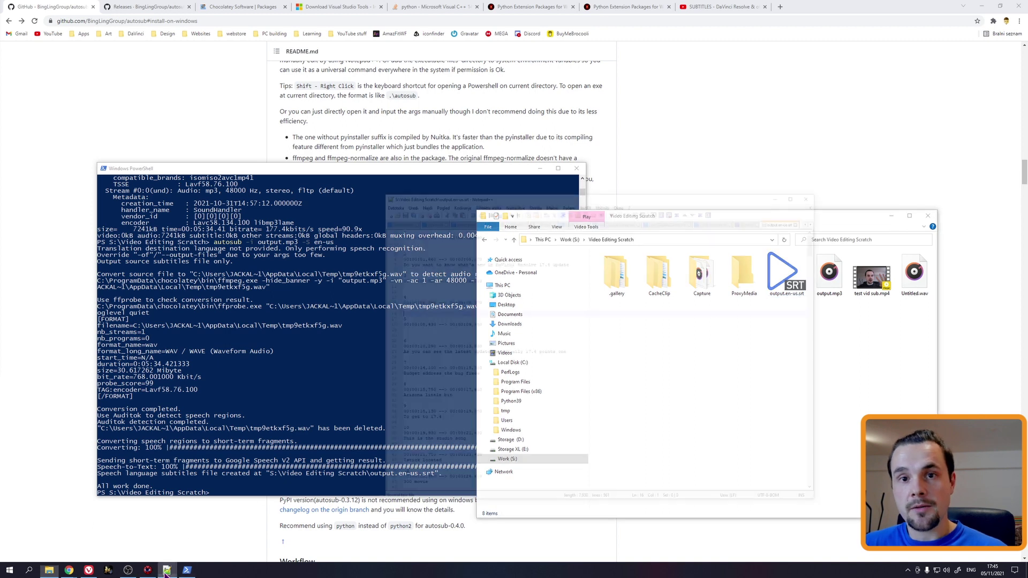
pyautogui.click(486, 164)
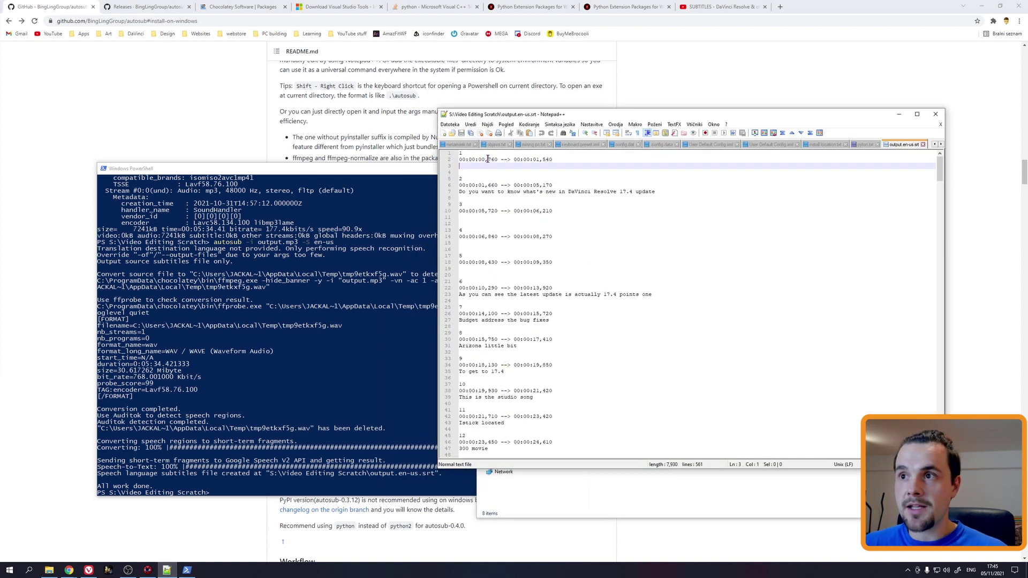
pyautogui.click(484, 185)
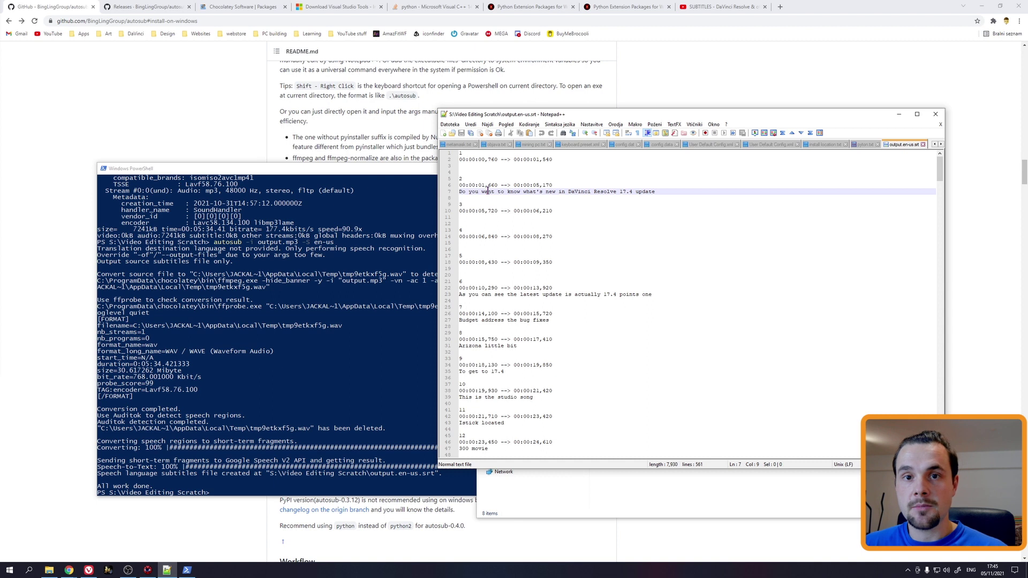
pyautogui.click(508, 172)
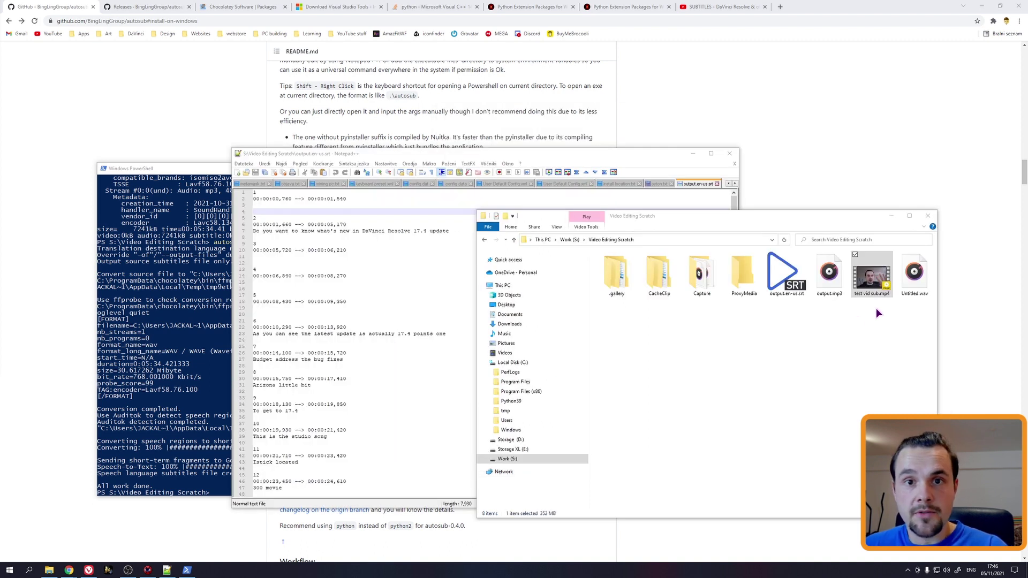
pyautogui.doubleClick(869, 280)
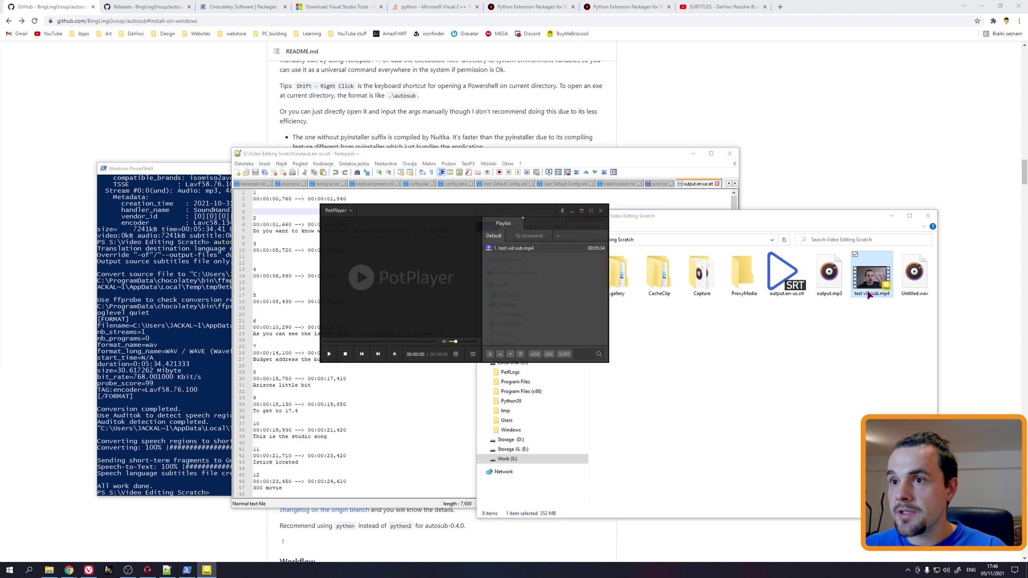
# Step: Drop output.en-us.srt onto the playing video to check caption timing, then close PotPlayer
pyautogui.click(842, 356)
pyautogui.moveTo(785, 273)
pyautogui.mouseDown()
pyautogui.moveTo(366, 441)
pyautogui.moveTo(487, 412)
pyautogui.mouseUp()
pyautogui.click(497, 360)
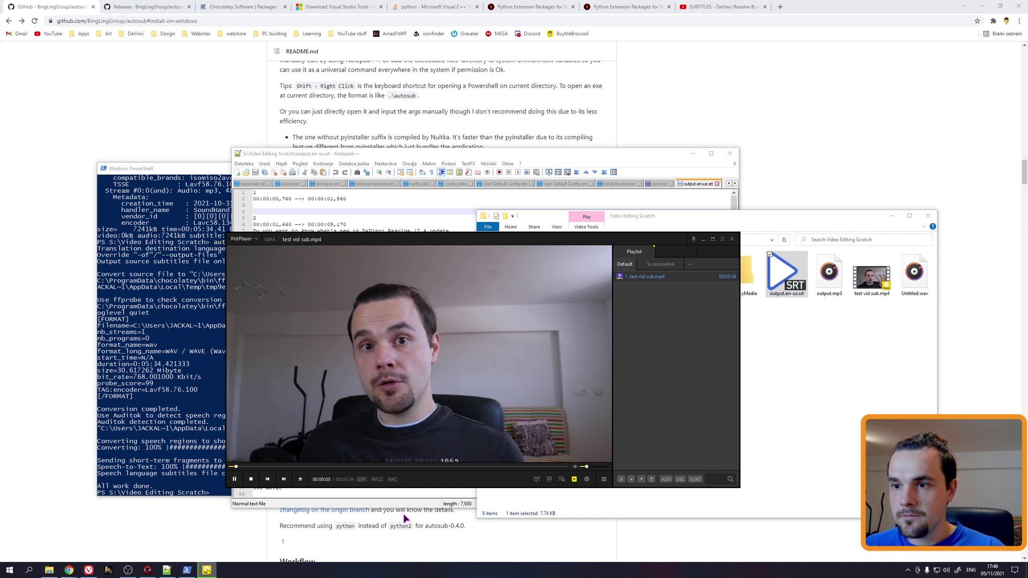
pyautogui.moveTo(501, 247)
pyautogui.mouseDown()
pyautogui.moveTo(598, 229)
pyautogui.moveTo(625, 245)
pyautogui.mouseUp()
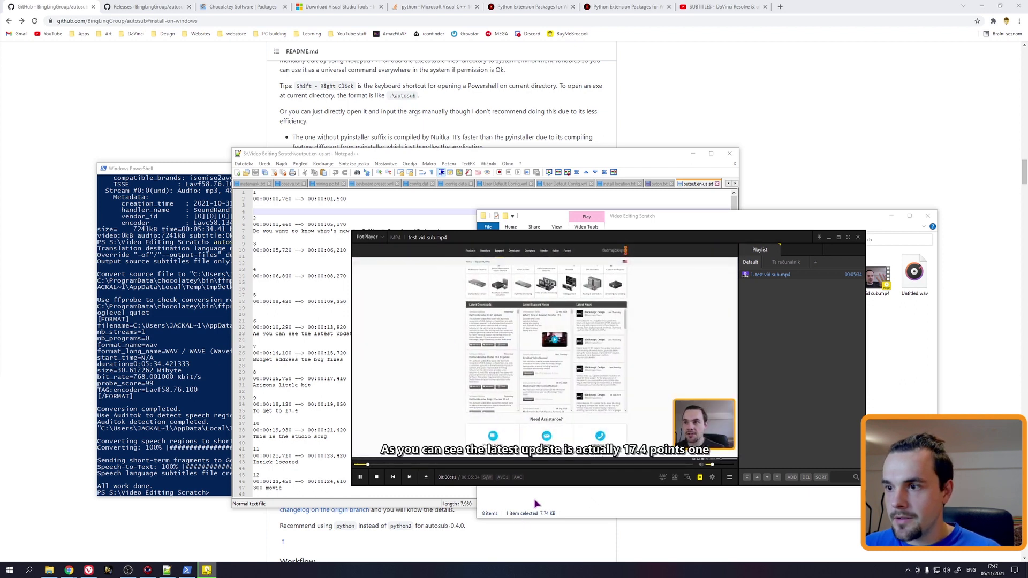
pyautogui.hotkey('alt', 'F4')
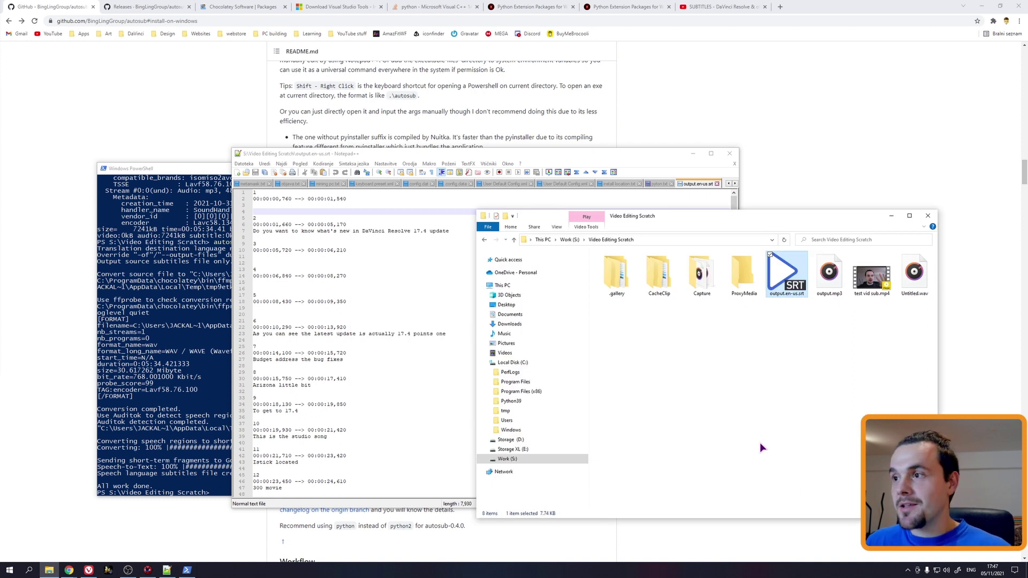
# Step: Run autosub -i Untitled.wav -S sl-si and read the resulting Untitled.sl-si.srt in Notepad
pyautogui.click(760, 444)
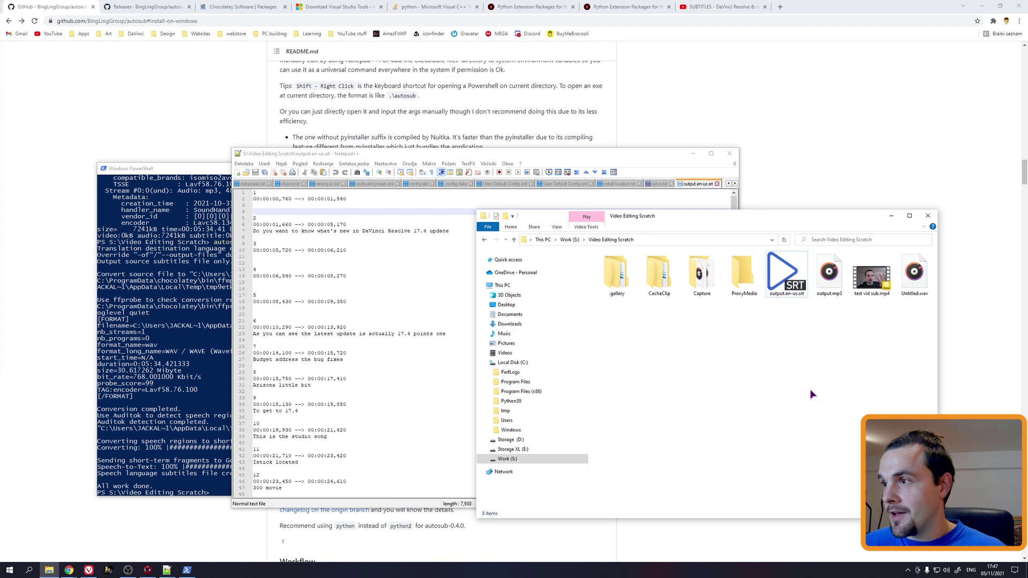
pyautogui.click(914, 277)
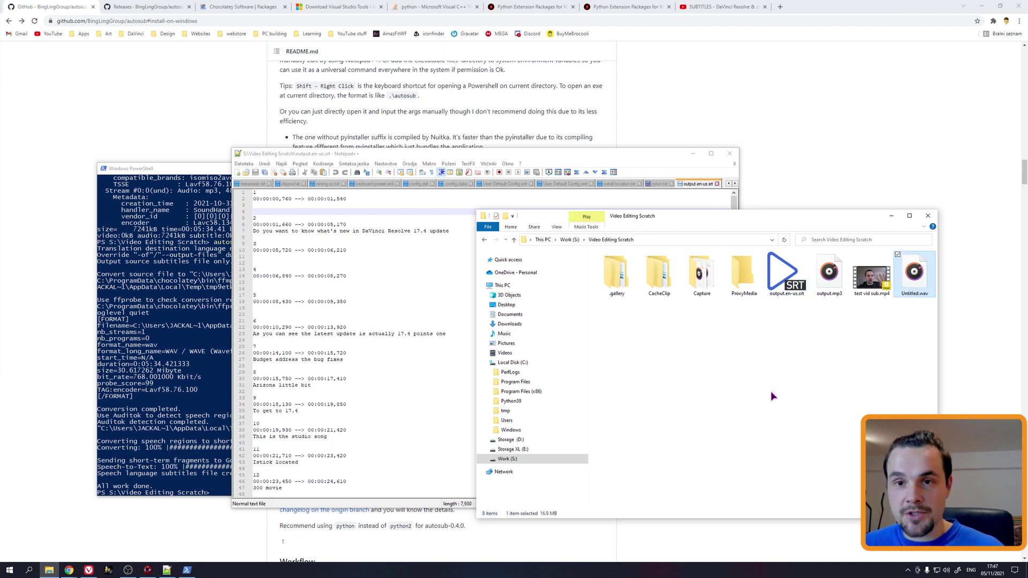
pyautogui.click(201, 418)
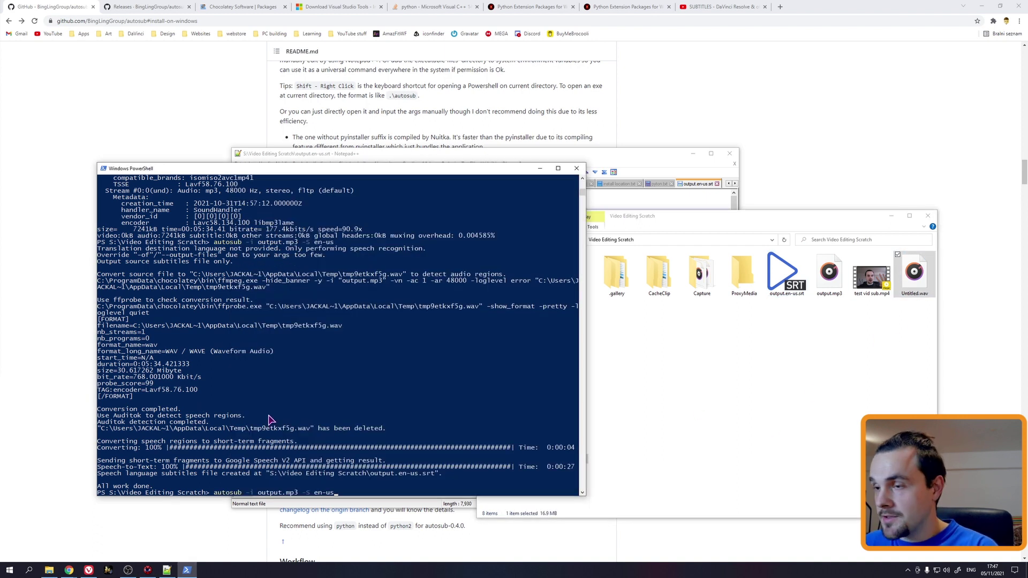
pyautogui.press('BackSpace')
pyautogui.press('BackSpace')
pyautogui.write('sl')
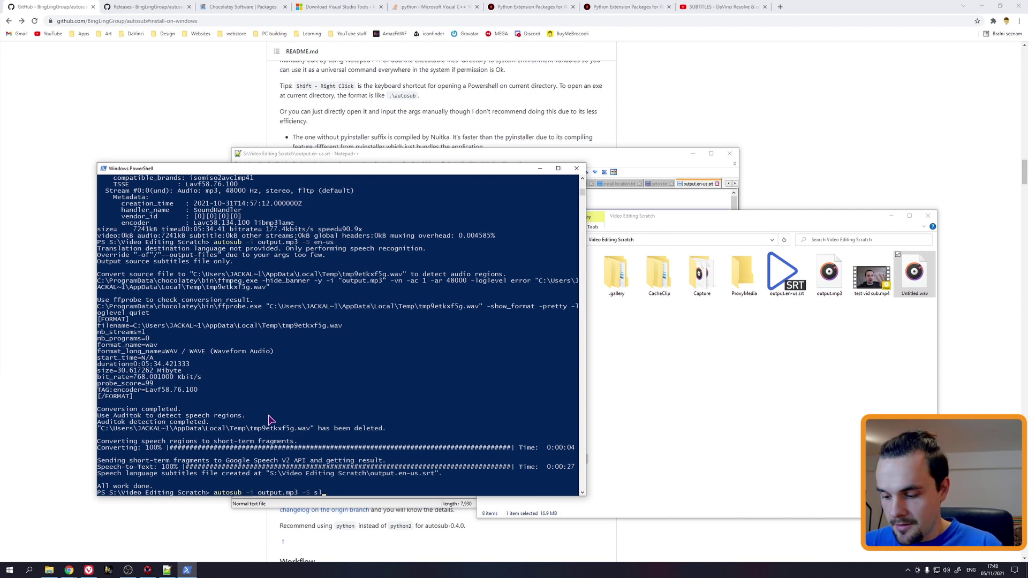
pyautogui.write('-si')
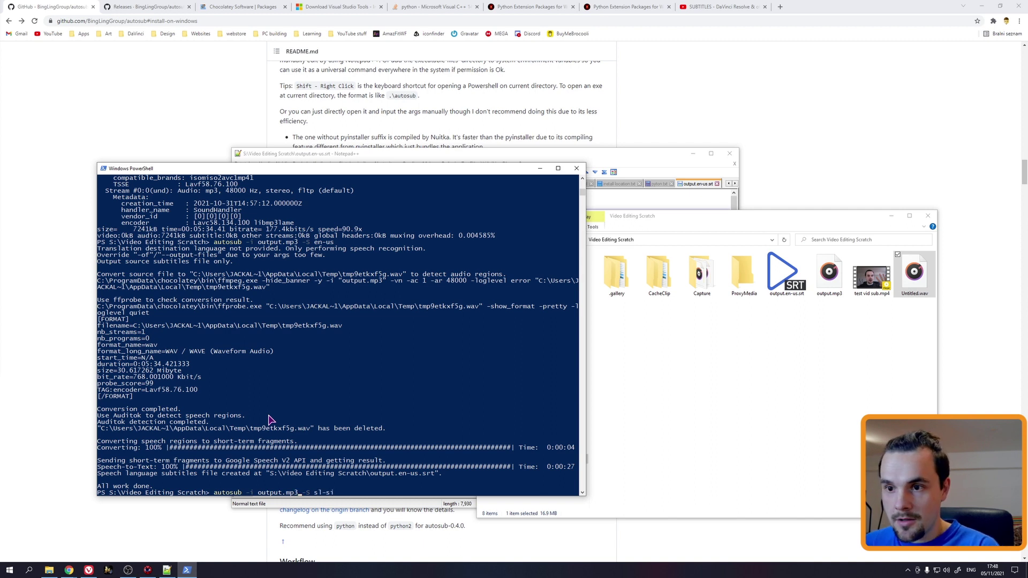
pyautogui.press('BackSpace')
pyautogui.press('BackSpace')
pyautogui.press('BackSpace')
pyautogui.press('BackSpace')
pyautogui.press('BackSpace')
pyautogui.press('BackSpace')
pyautogui.write('Untitled.wav')
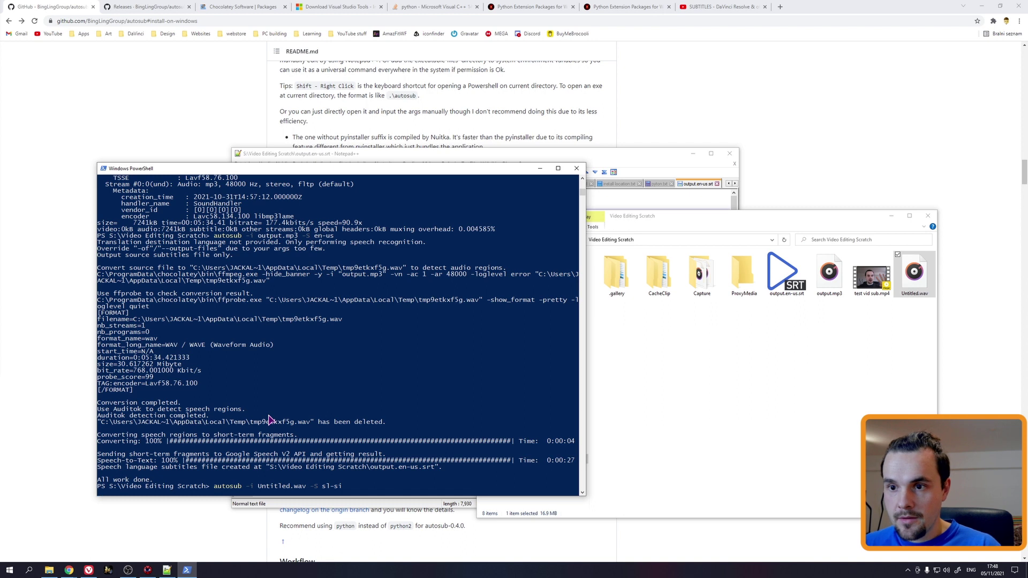
pyautogui.press('Return')
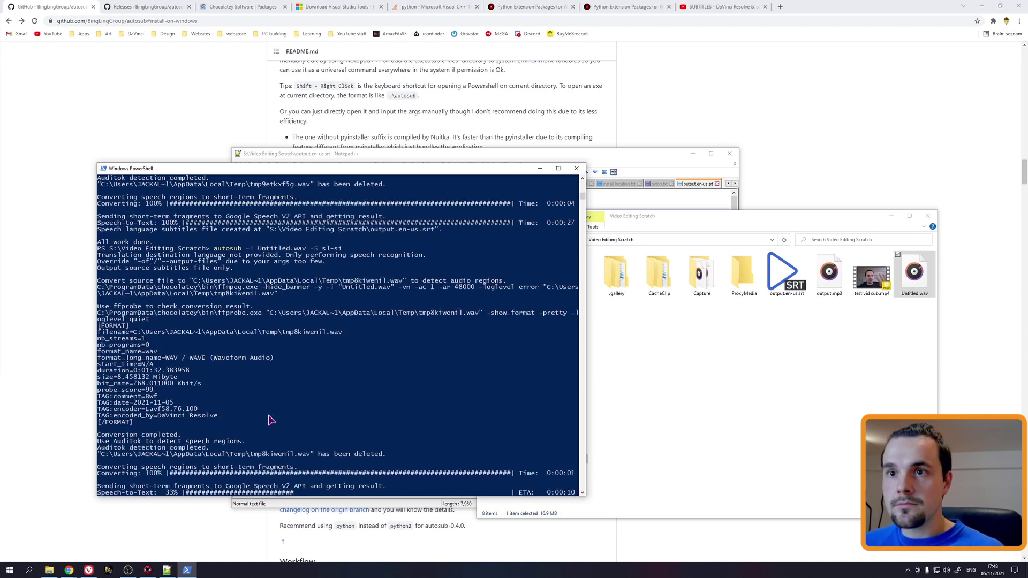
pyautogui.doubleClick(914, 273)
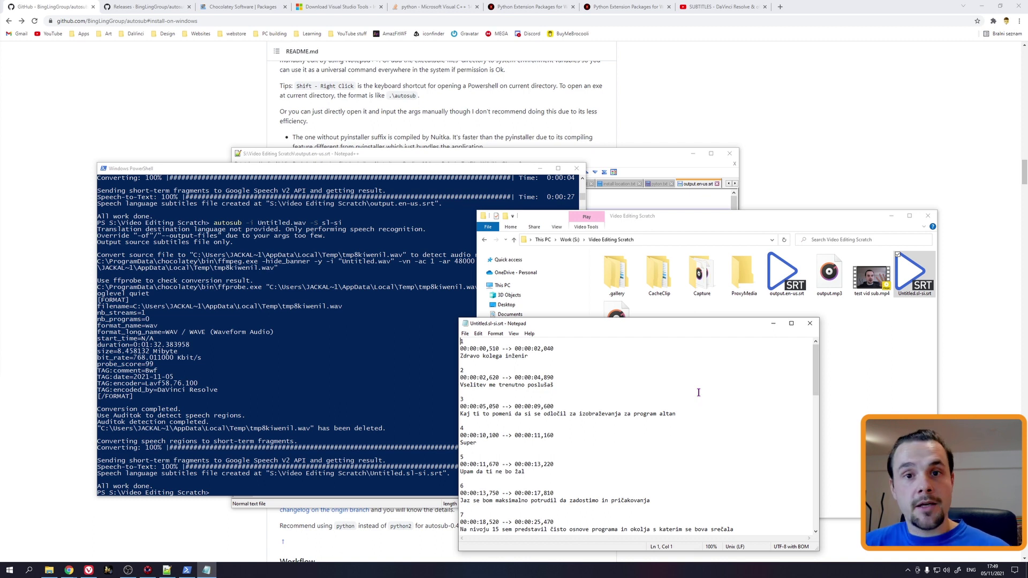
# Step: Close the Slovenian subtitle file in Notepad
pyautogui.click(812, 323)
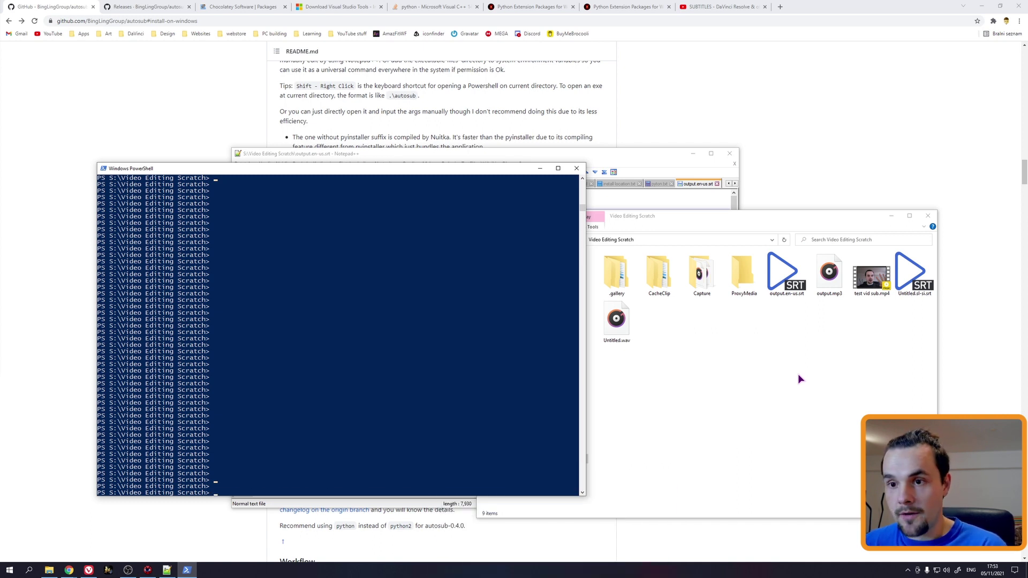
pyautogui.write('autosub -i Untitled.wav -S sl-si -SRC sl-si -D en')
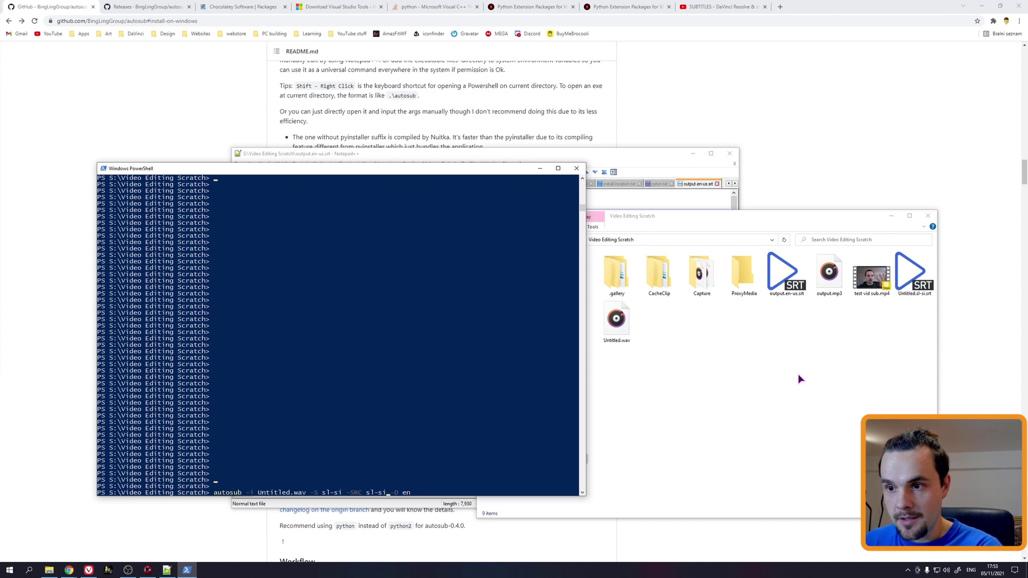
# Step: Run autosub -i Untitled.wav -S sl-si -SRC sl -D en and check the resulting Untitled.en.srt
pyautogui.press('BackSpace')
pyautogui.press('BackSpace')
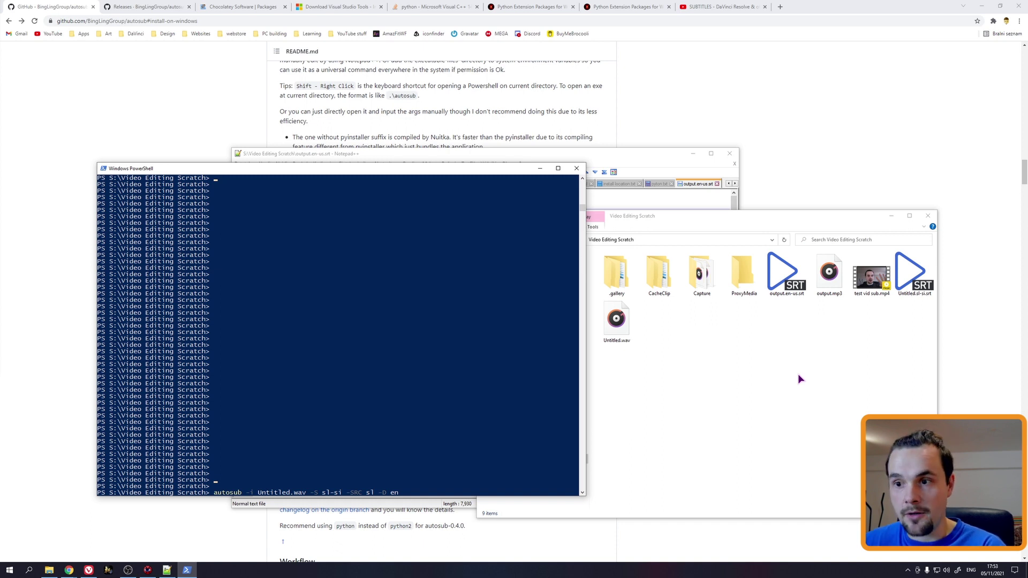
pyautogui.press('Return')
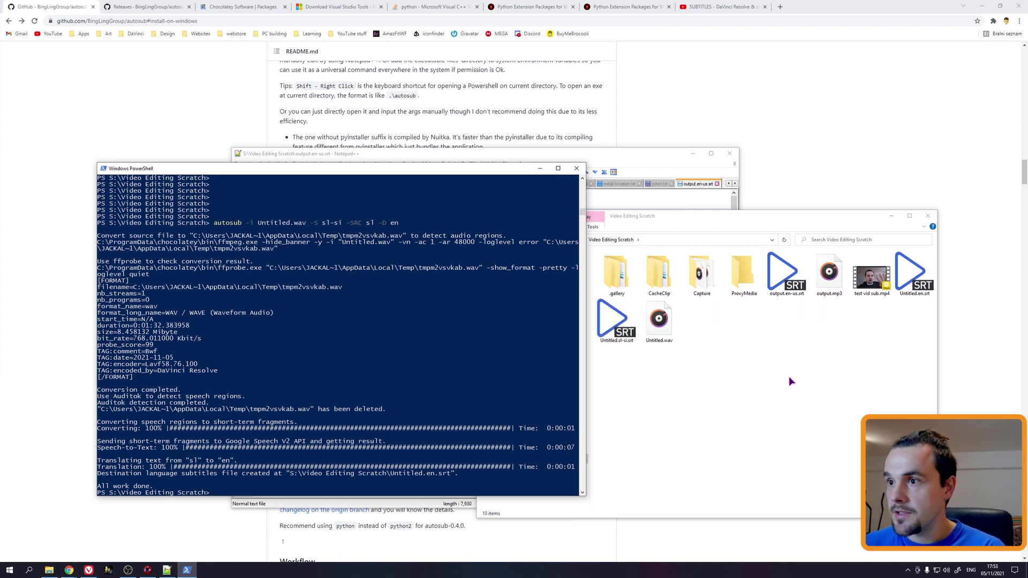
pyautogui.click(908, 293)
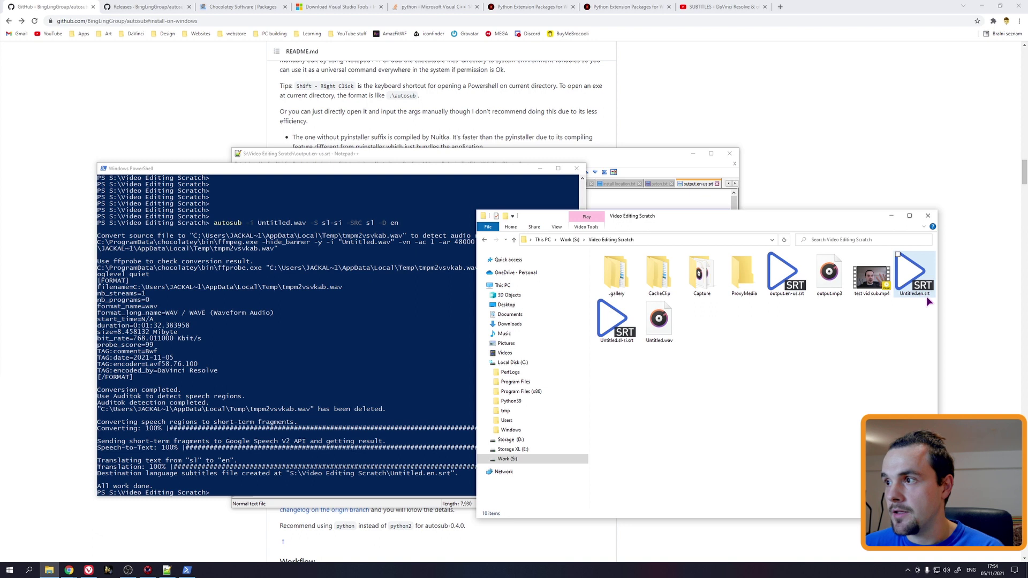
pyautogui.doubleClick(910, 289)
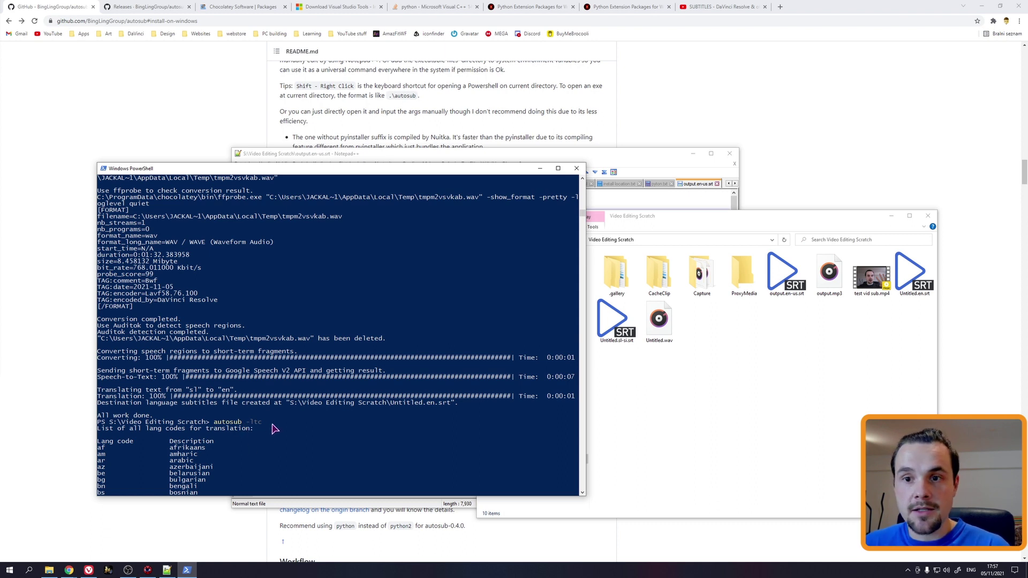
pyautogui.scroll(-1, 128, 426)
pyautogui.scroll(-4, 122, 430)
pyautogui.scroll(-5, 122, 430)
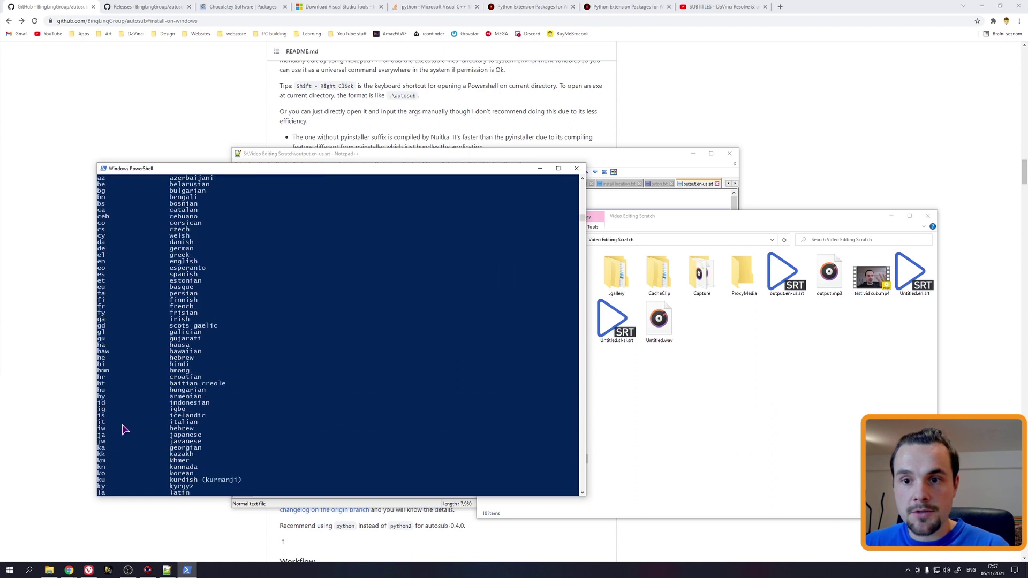
pyautogui.scroll(7, 123, 430)
pyautogui.scroll(4, 123, 429)
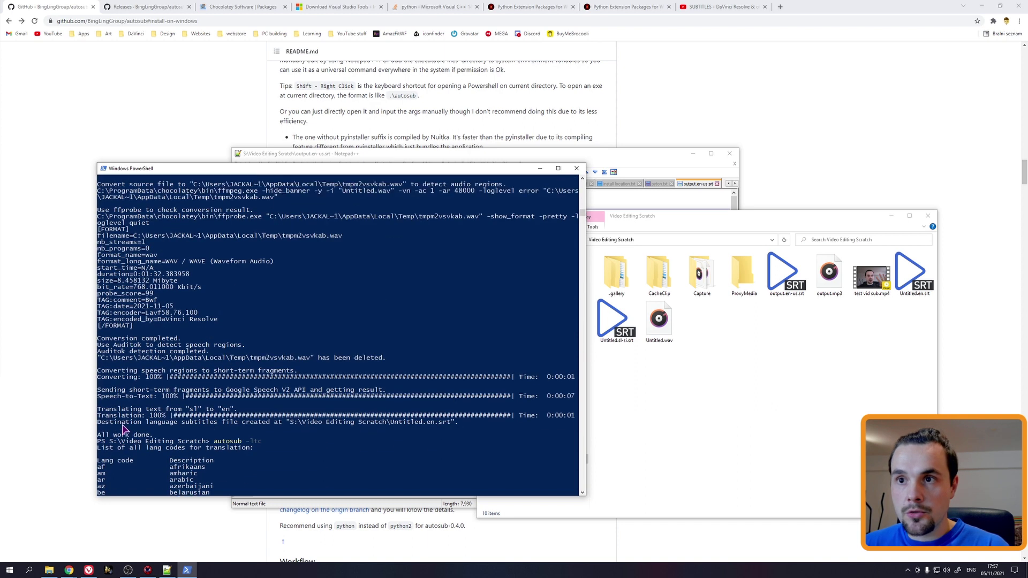
pyautogui.scroll(4, 122, 429)
pyautogui.scroll(4, 240, 431)
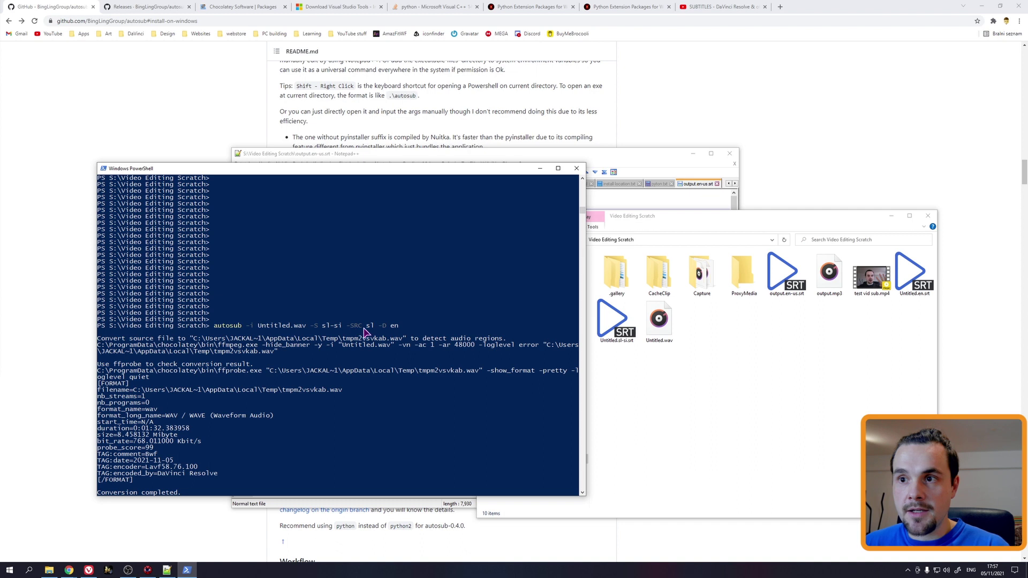
pyautogui.scroll(2, 390, 334)
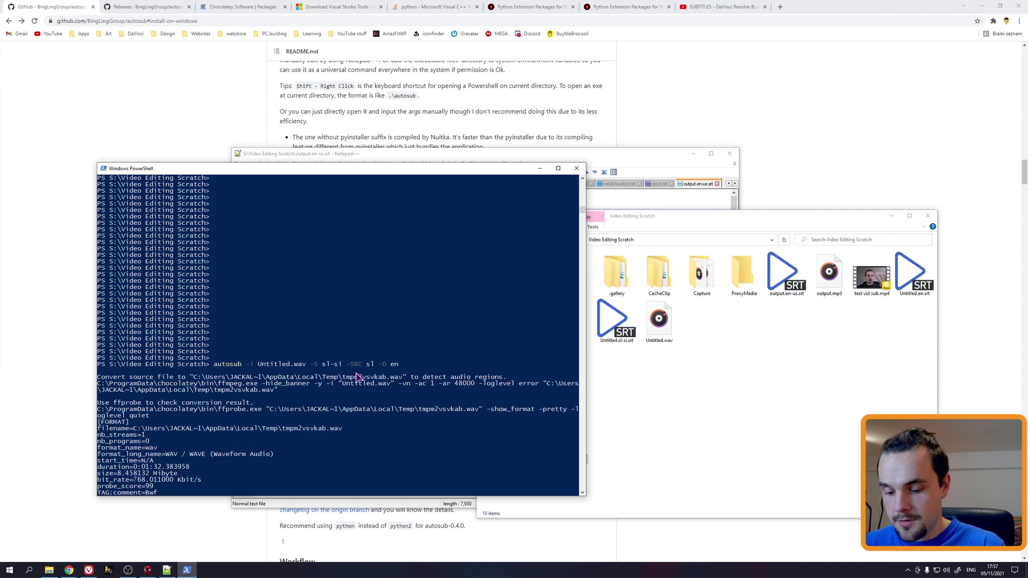
pyautogui.scroll(-10, 359, 378)
pyautogui.write('autosub')
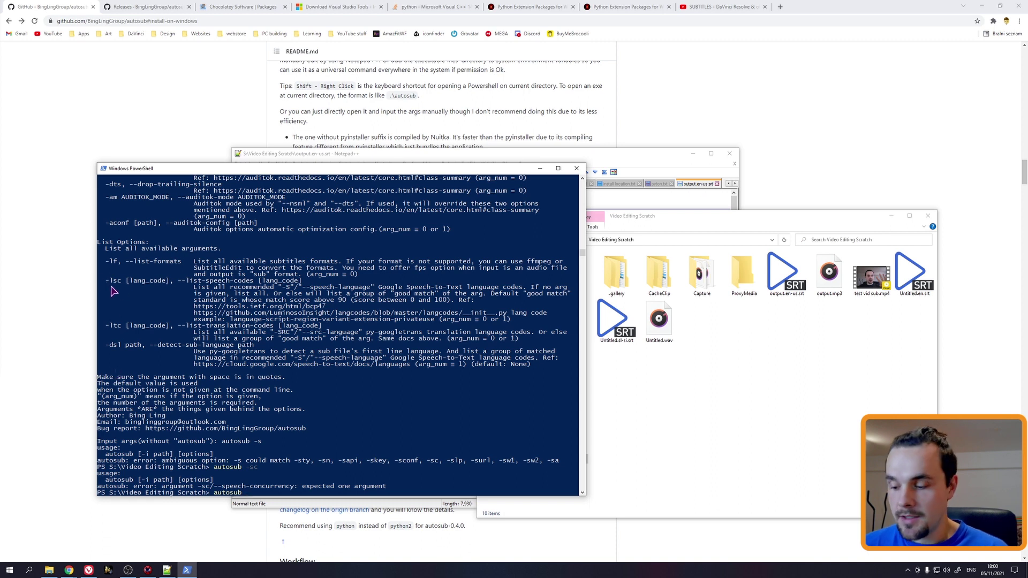
pyautogui.write('-lsc')
# Step: Run autosub -lsc to list the supported speech-recognition language codes
pyautogui.press('Return')
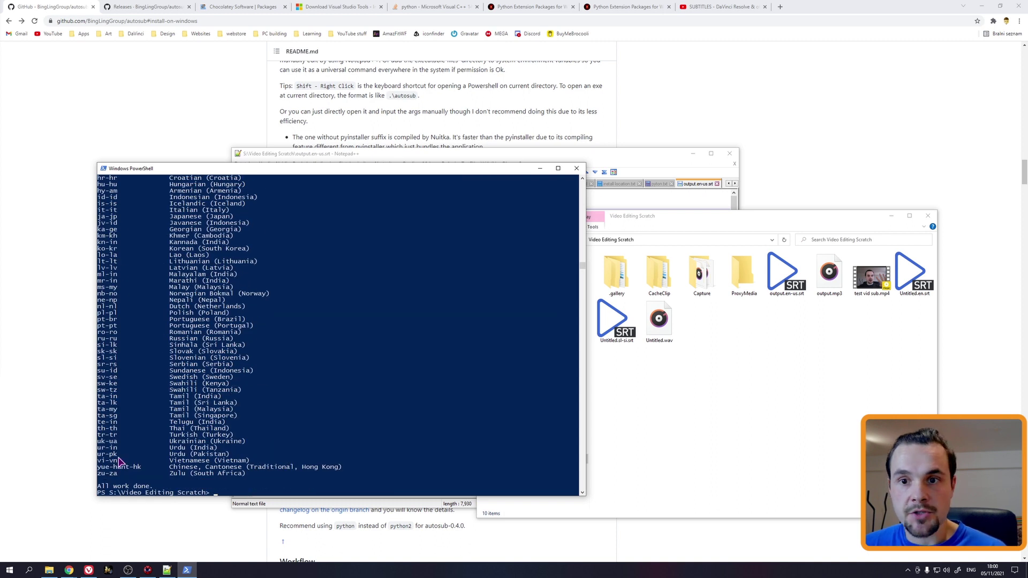
pyautogui.scroll(5, 125, 440)
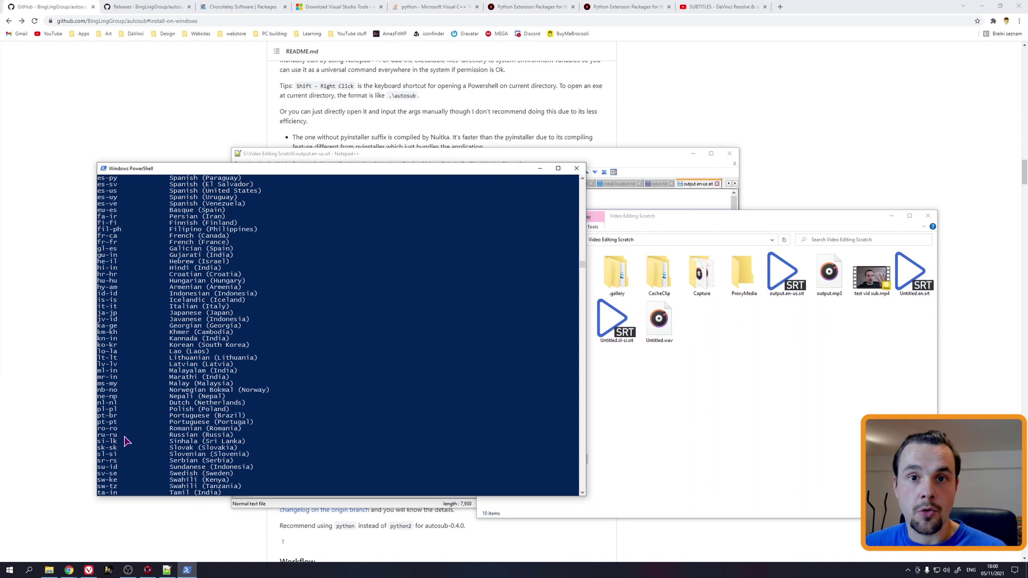
pyautogui.scroll(10, 125, 441)
pyautogui.scroll(10, 125, 441)
pyautogui.scroll(10, 125, 441)
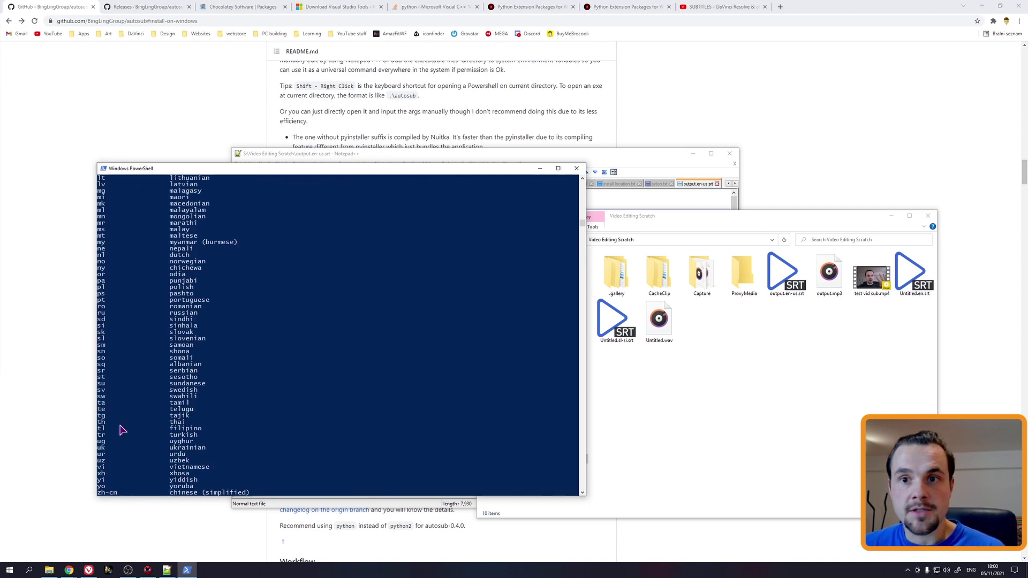
pyautogui.scroll(1, 105, 346)
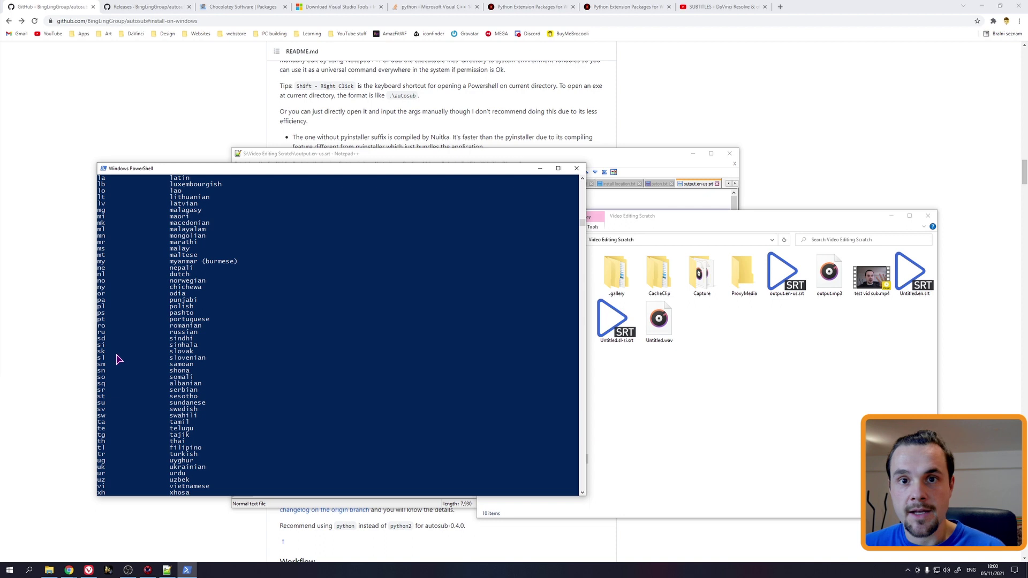
pyautogui.scroll(-5, 118, 363)
pyautogui.scroll(-10, 120, 367)
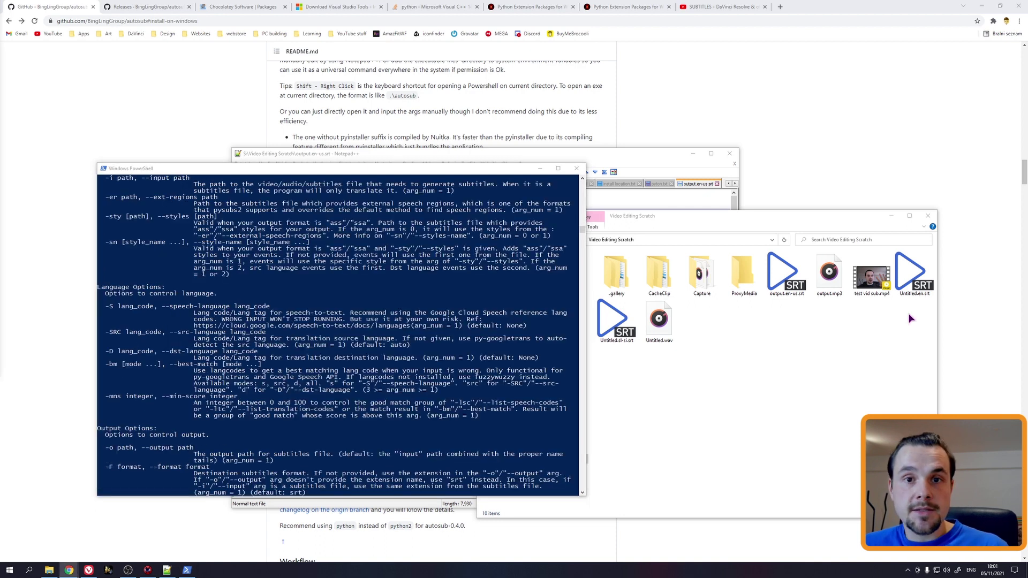
pyautogui.click(914, 309)
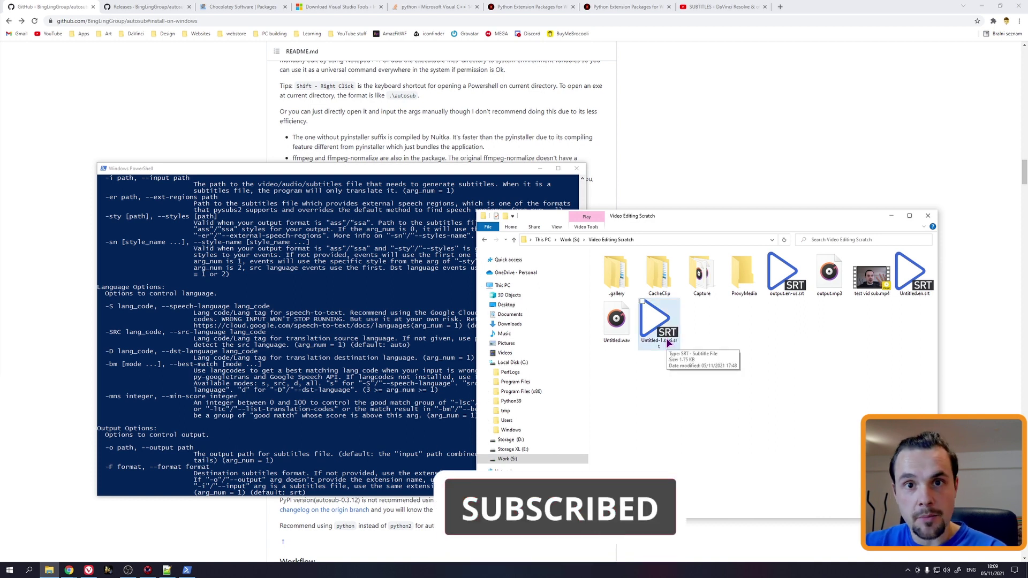
pyautogui.rightClick(668, 345)
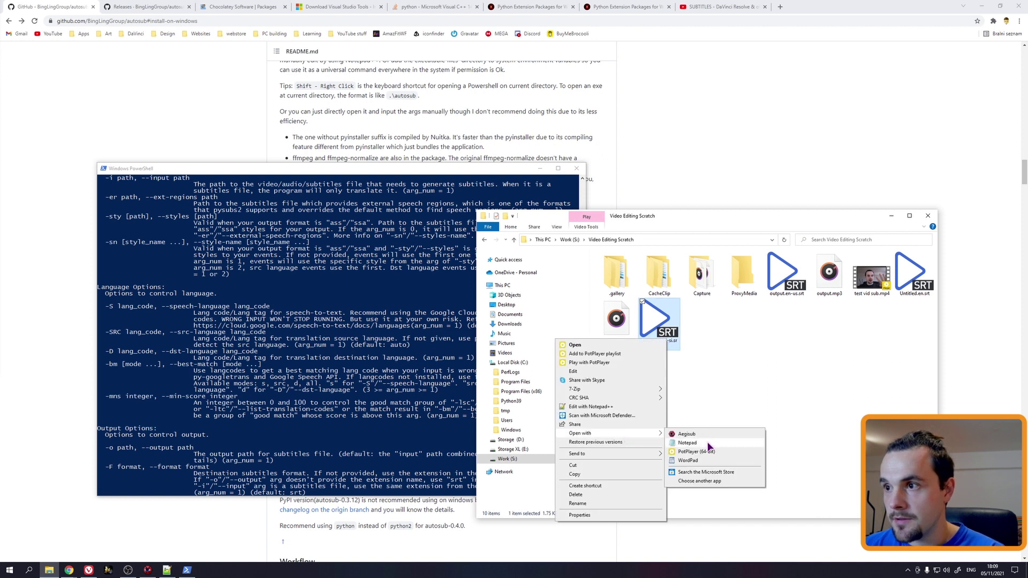
pyautogui.click(710, 447)
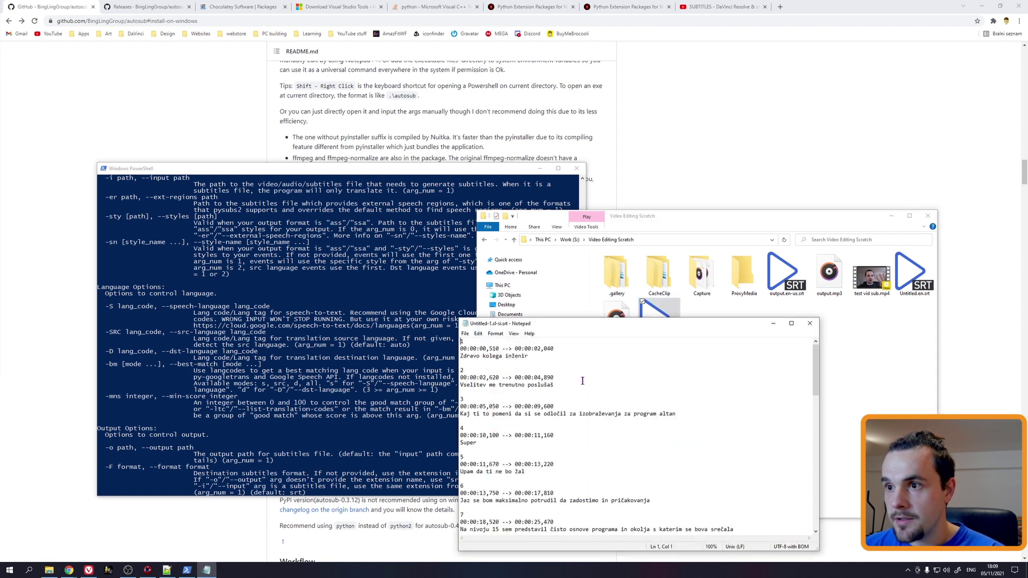
pyautogui.click(809, 323)
pyautogui.click(419, 435)
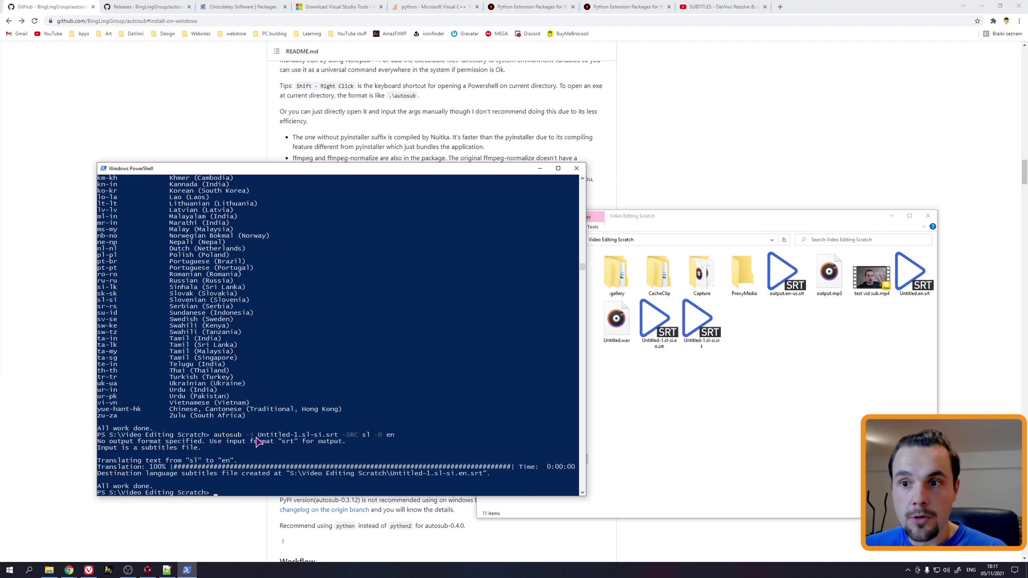
# Step: Mark the Untitled-1.sl-si.srt file name in the translate command and return to the project folder
pyautogui.moveTo(258, 434); pyautogui.dragTo(340, 438)
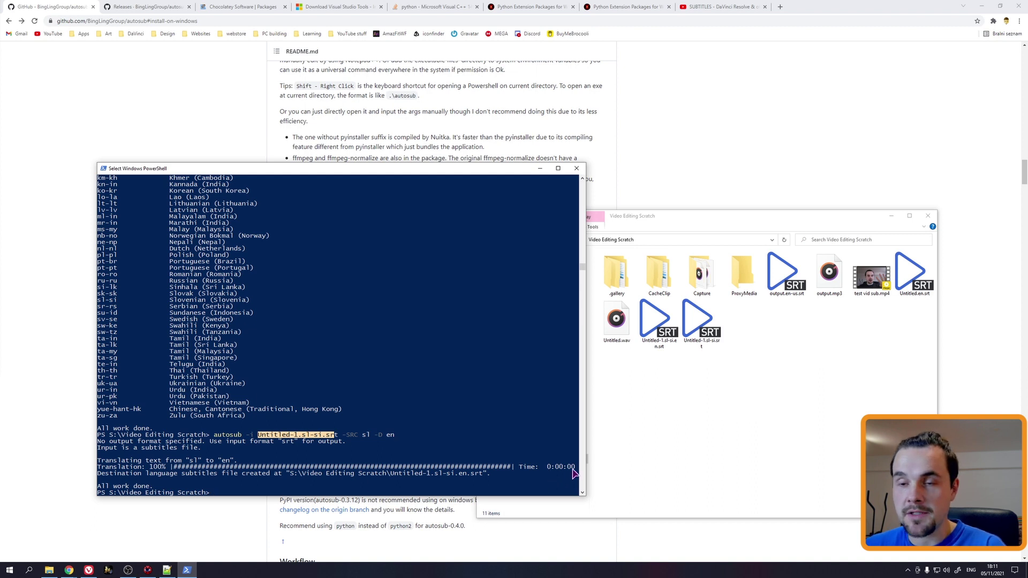
pyautogui.click(664, 412)
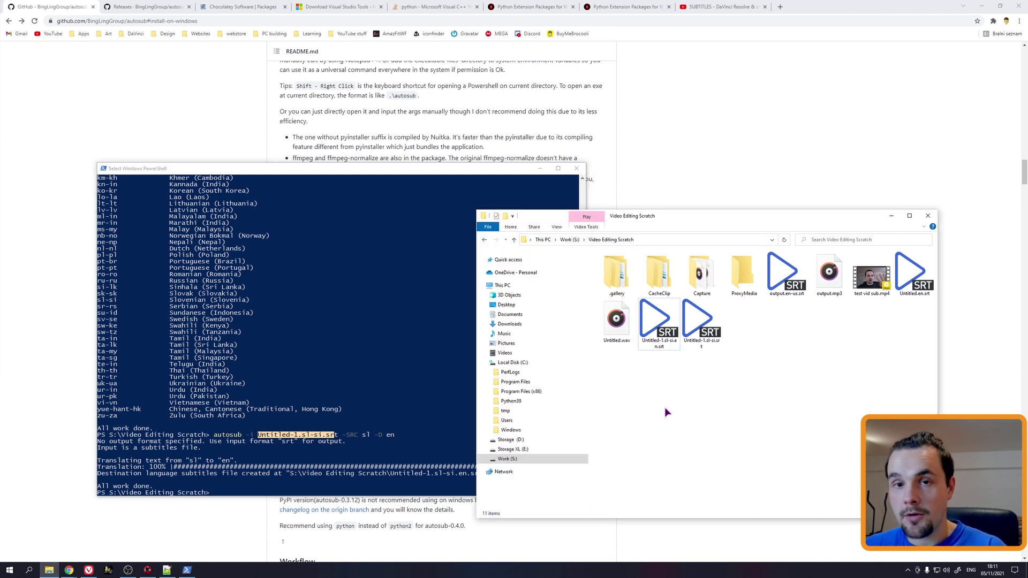
# Step: Open Untitled-1.sl-si.en.srt and Untitled.en.srt in two Notepad windows placed side by side
pyautogui.rightClick(661, 329)
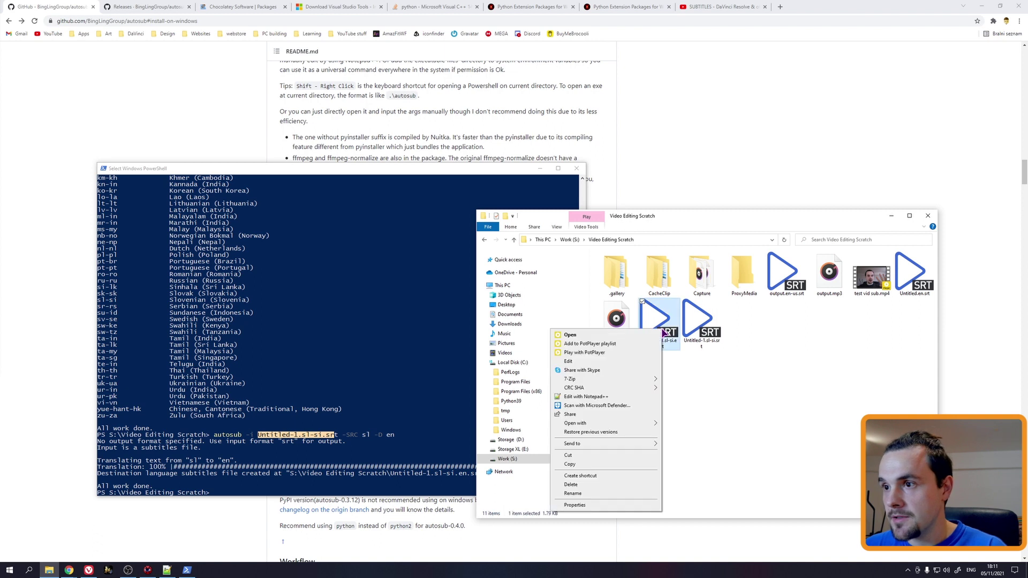
pyautogui.moveTo(575, 424)
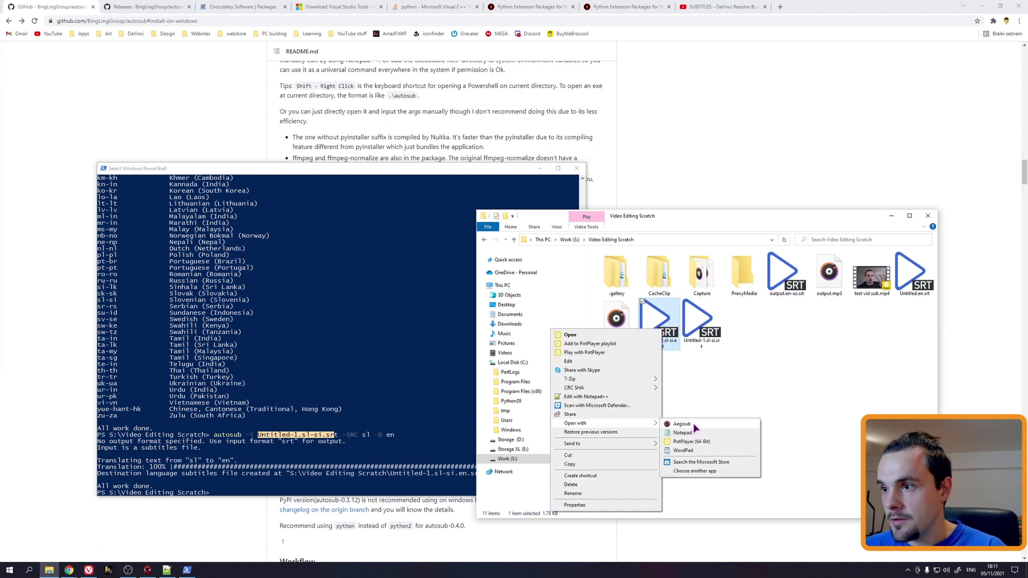
pyautogui.click(693, 437)
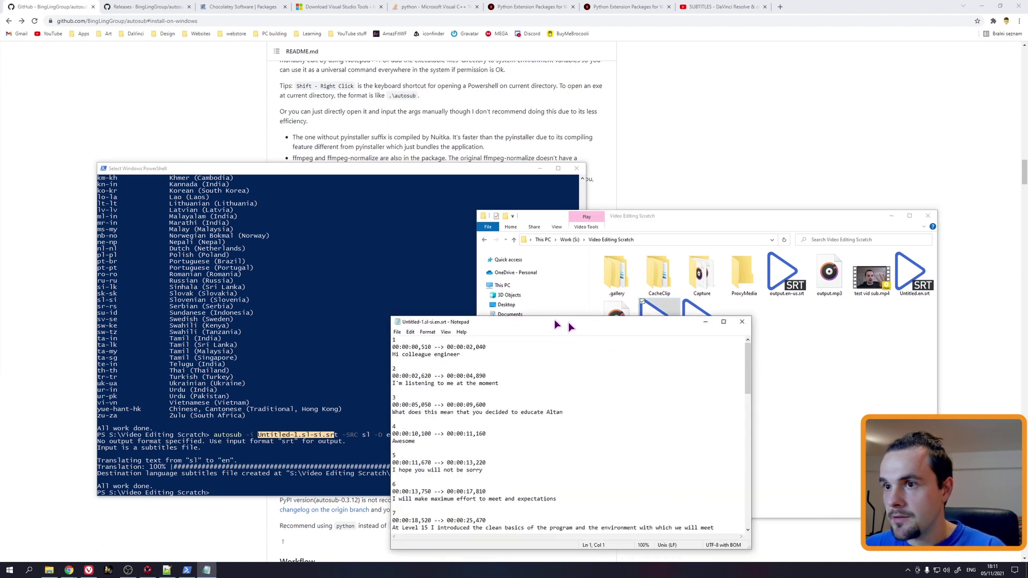
pyautogui.moveTo(563, 326); pyautogui.dragTo(228, 233)
pyautogui.rightClick(908, 285)
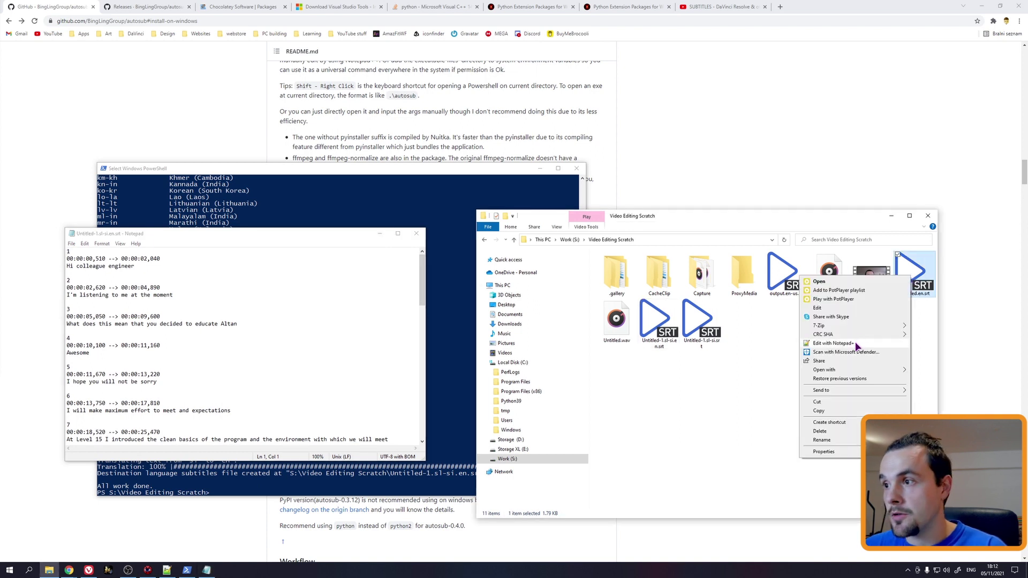
pyautogui.click(934, 382)
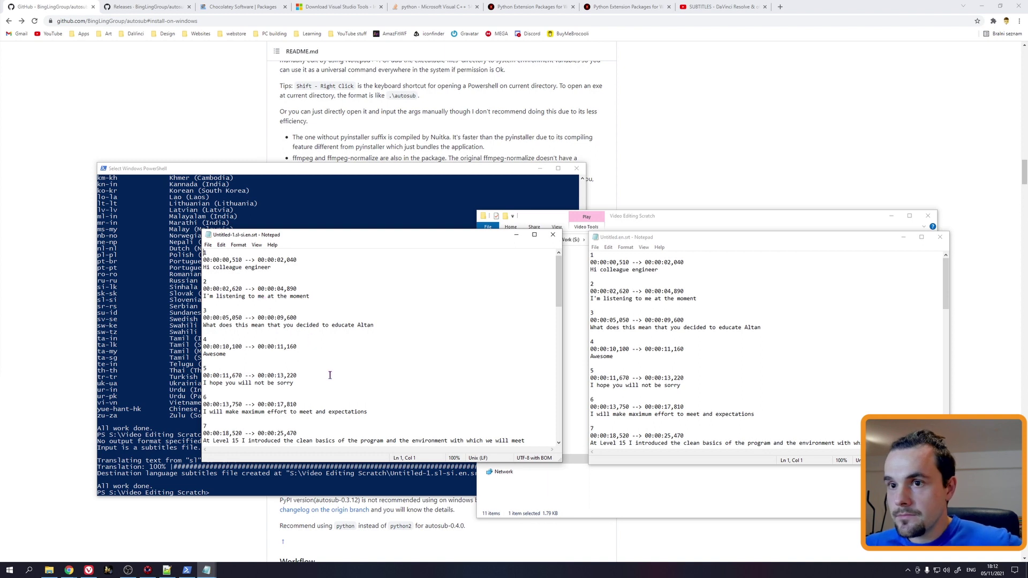
pyautogui.scroll(-9, 336, 400)
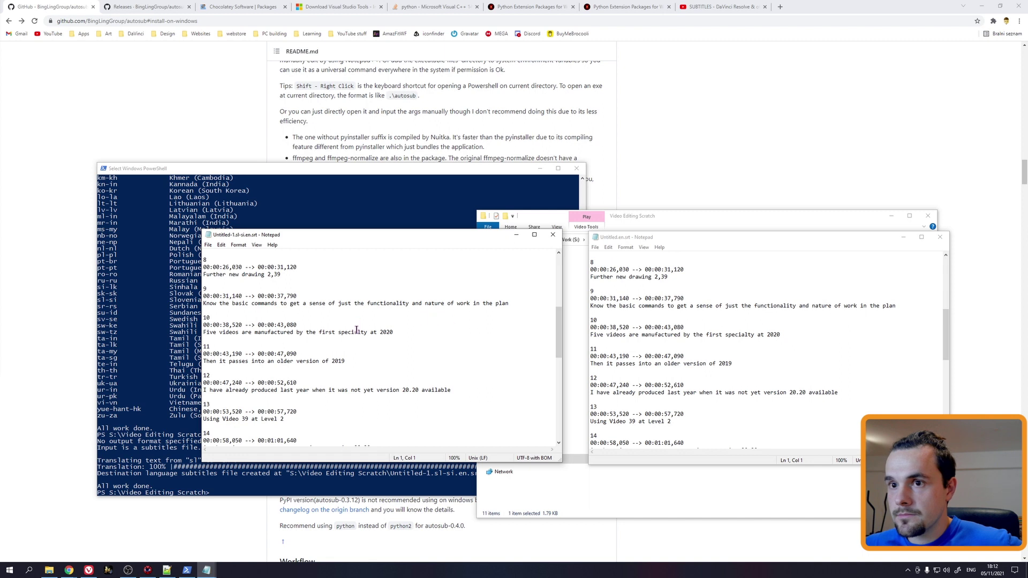
pyautogui.scroll(-9, 424, 347)
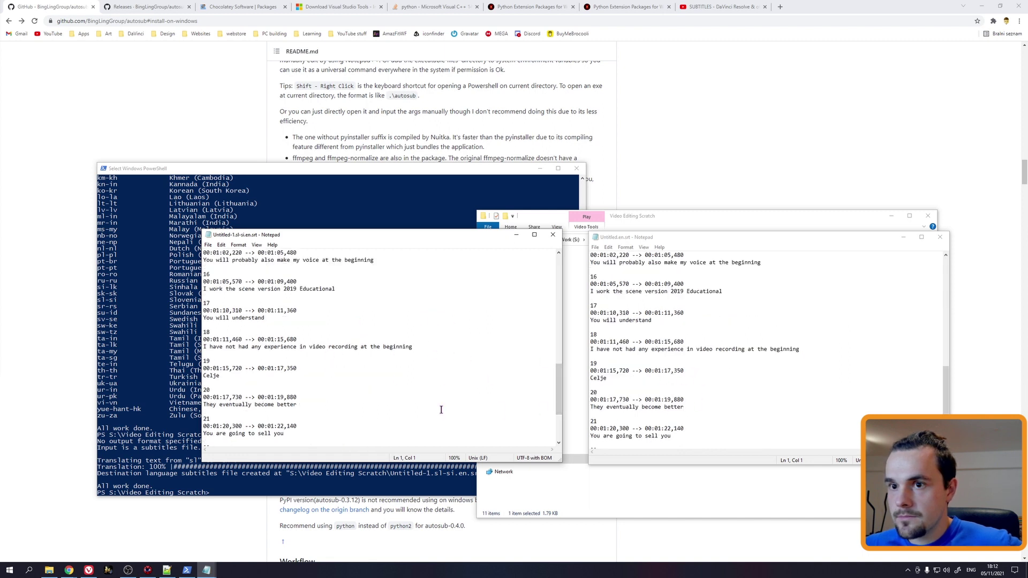
pyautogui.scroll(-4, 440, 410)
pyautogui.scroll(-1, 440, 409)
pyautogui.scroll(-4, 690, 397)
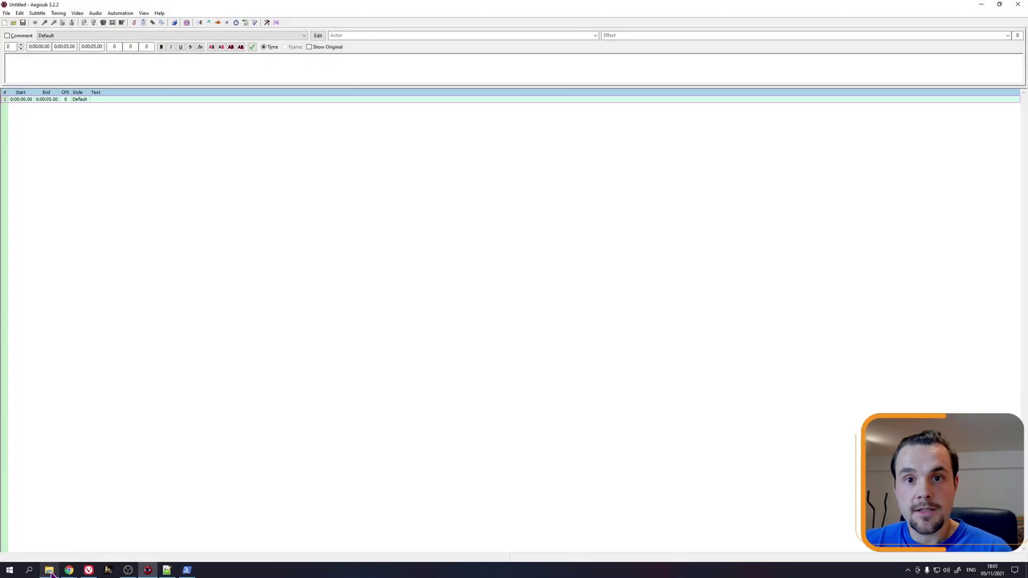
# Step: Load test vid sub.mp4 from the Video Editing Scratch folder into Aegisub
pyautogui.click(49, 570)
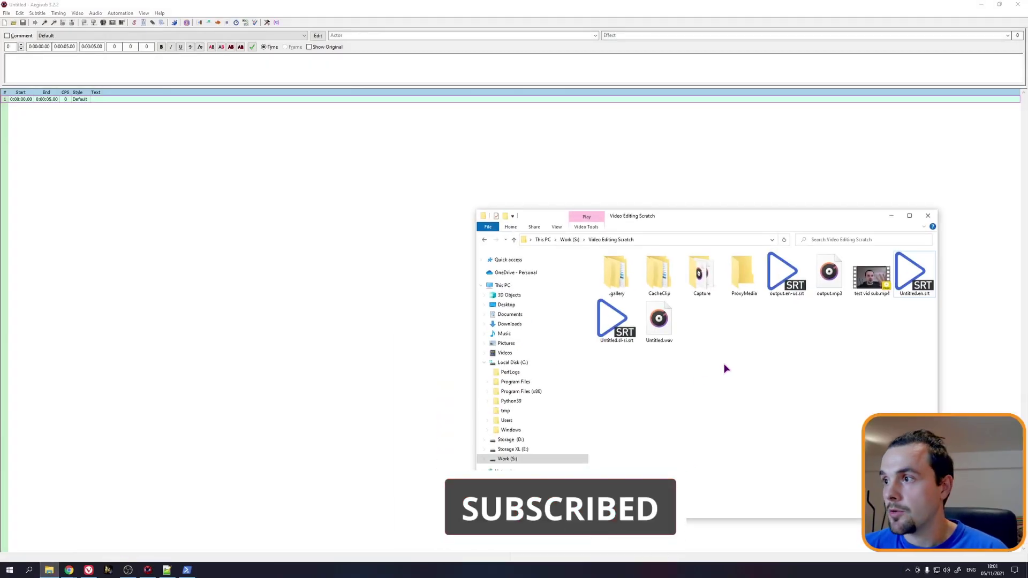
pyautogui.moveTo(871, 278); pyautogui.dragTo(313, 218)
pyautogui.moveTo(154, 148); pyautogui.dragTo(174, 201)
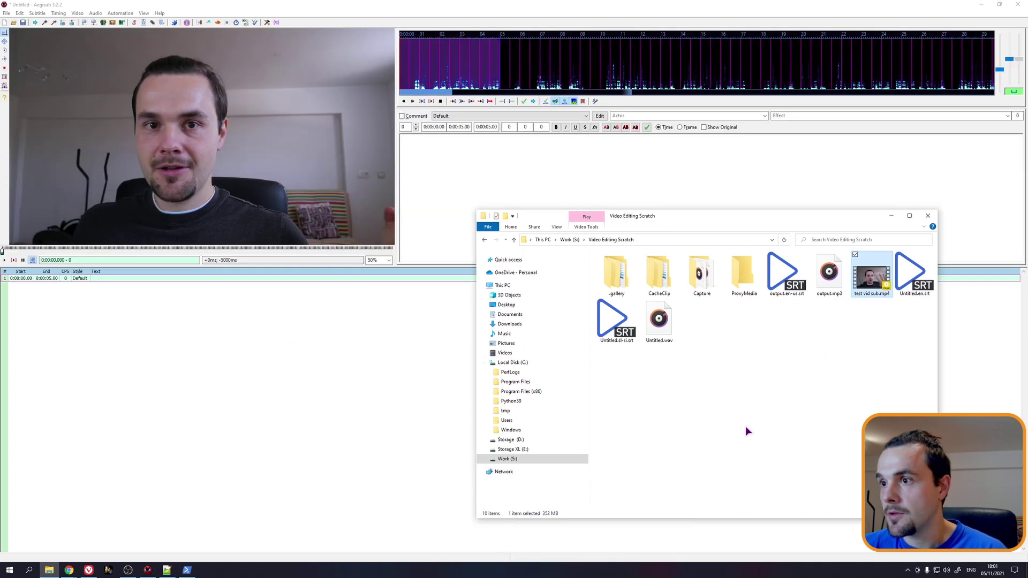
pyautogui.click(764, 418)
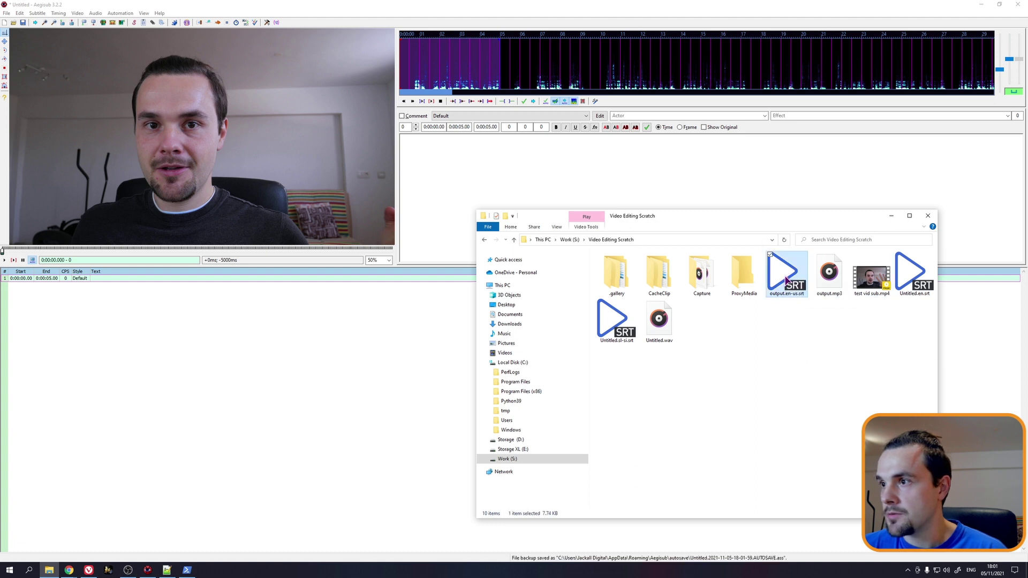
# Step: Load output.en-us.srt into Aegisub, declining the associated files, and jump to line 4
pyautogui.moveTo(785, 274); pyautogui.dragTo(351, 413)
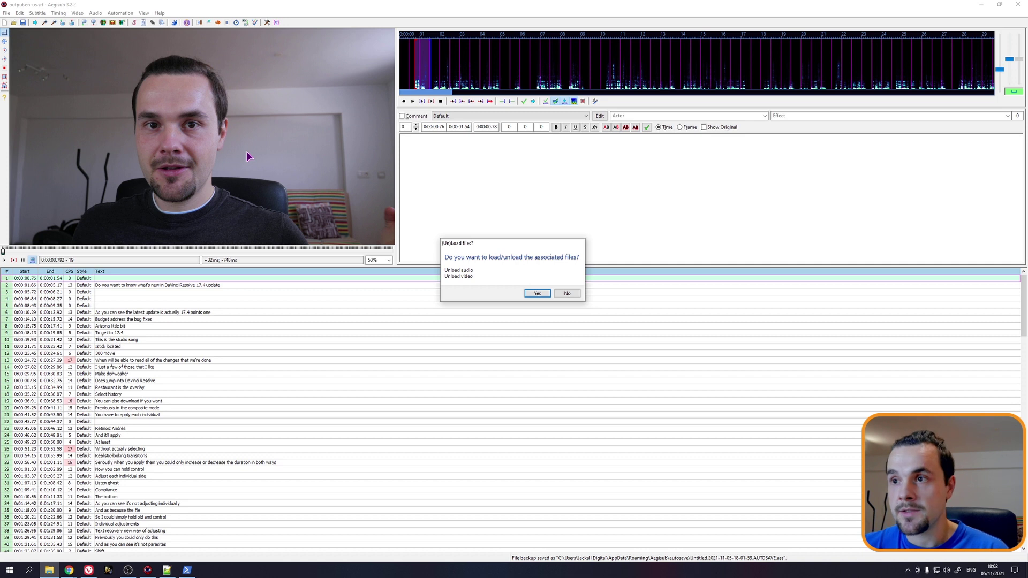
pyautogui.click(567, 294)
pyautogui.click(158, 298)
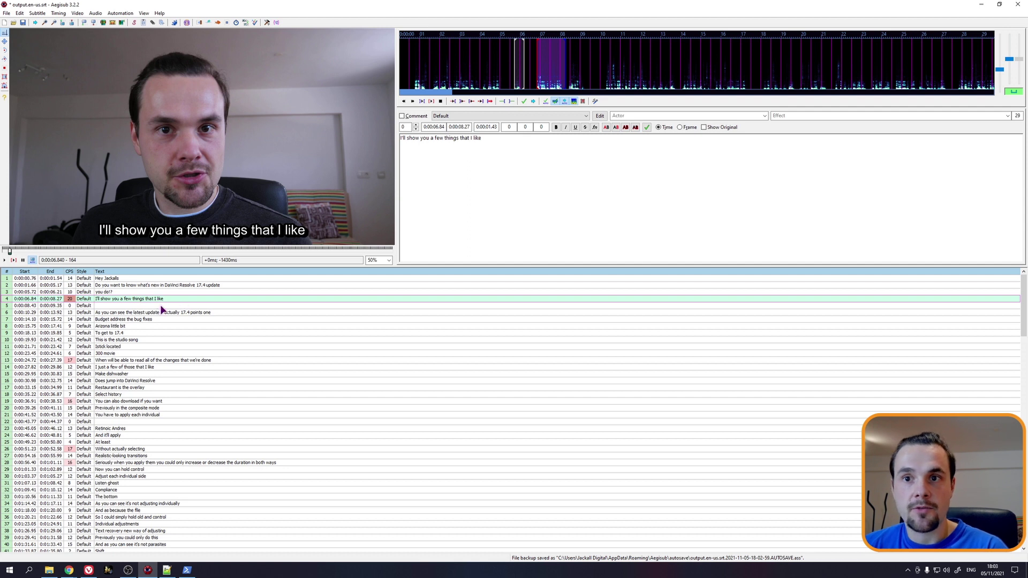
pyautogui.click(160, 305)
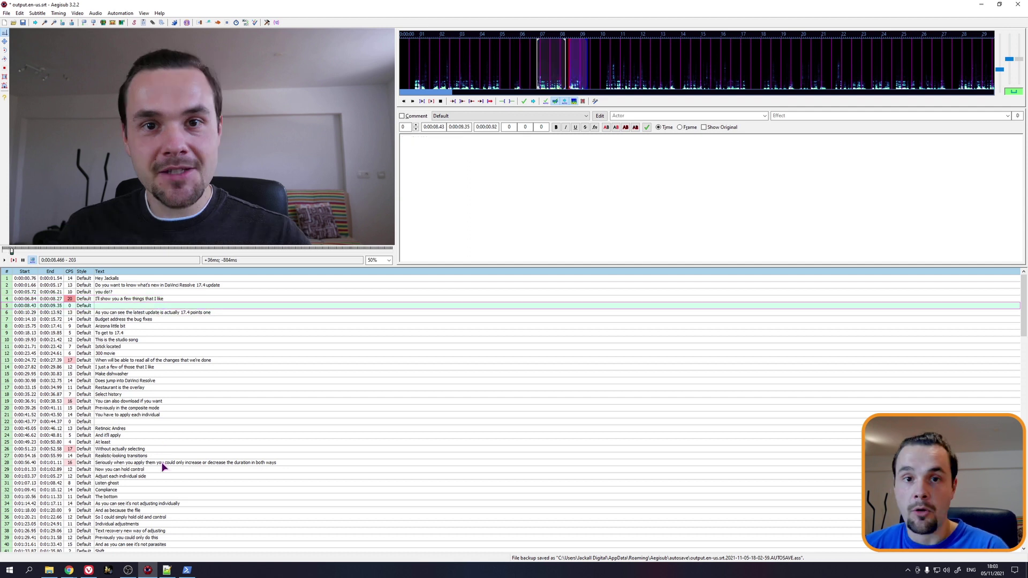
pyautogui.scroll(-3, 161, 462)
pyautogui.scroll(-2, 161, 462)
pyautogui.scroll(-2, 161, 461)
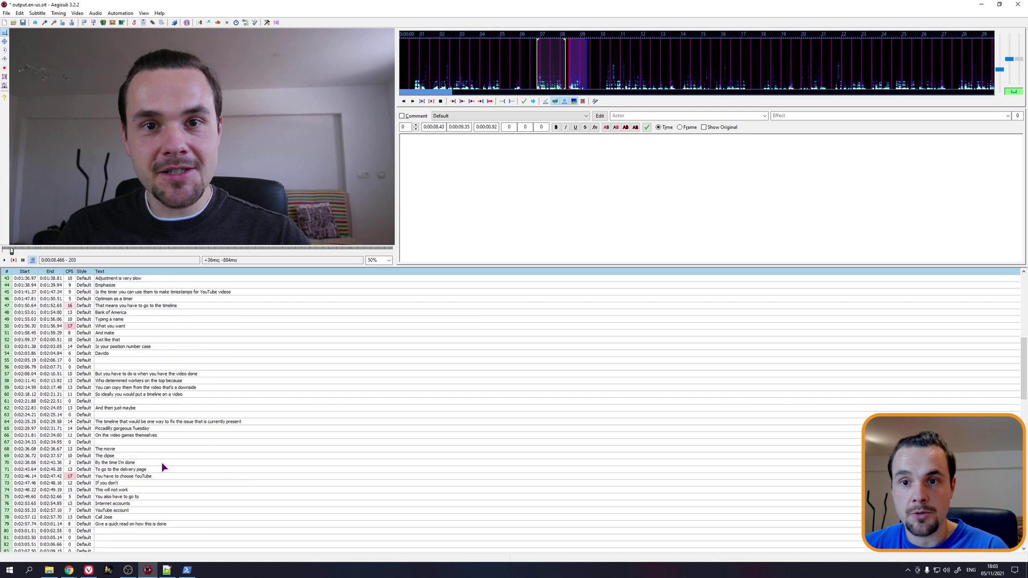
pyautogui.scroll(-3, 161, 462)
pyautogui.scroll(10, 161, 461)
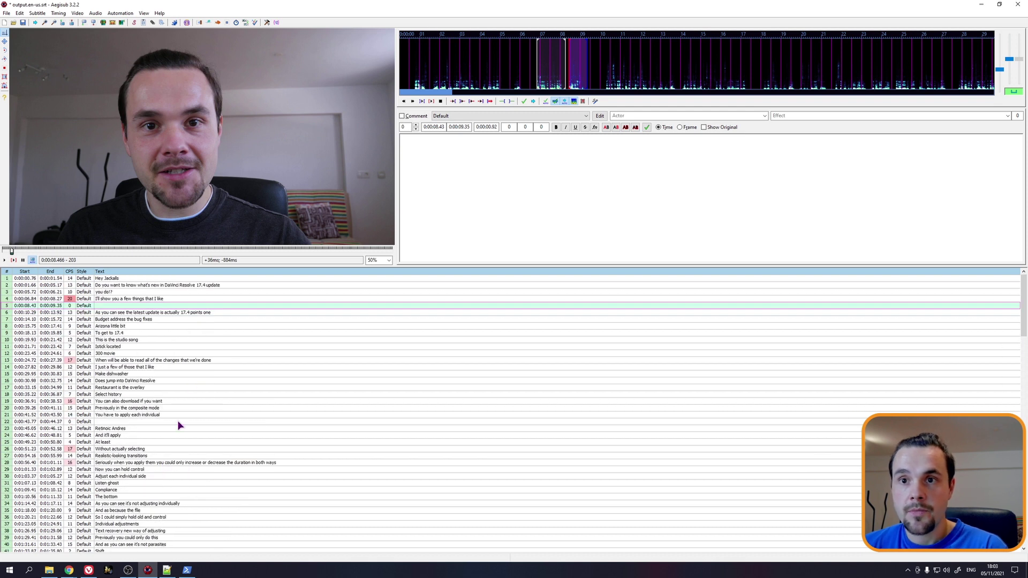
pyautogui.click(142, 319)
pyautogui.click(141, 359)
pyautogui.click(140, 394)
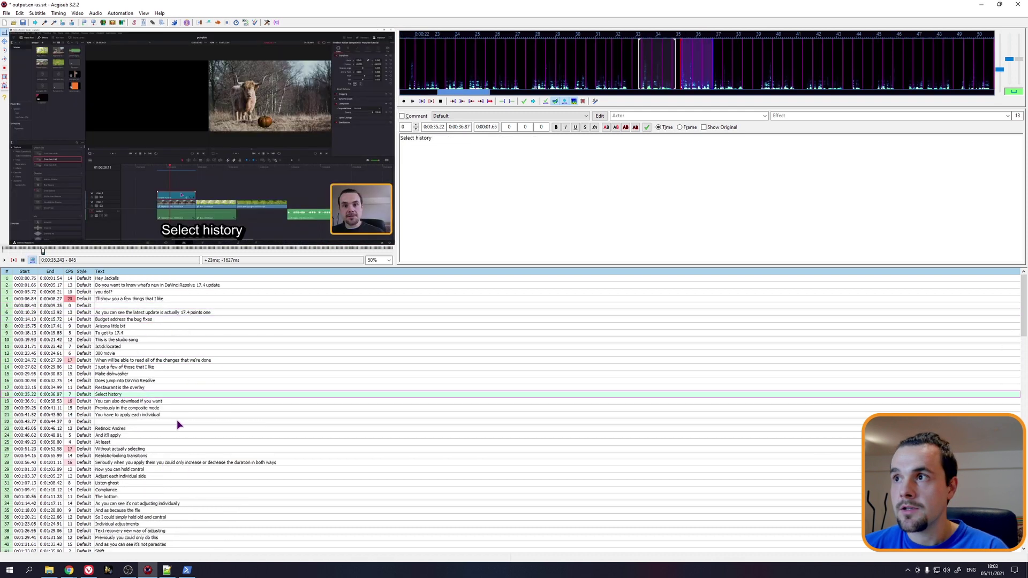
pyautogui.click(183, 435)
pyautogui.click(184, 476)
pyautogui.click(141, 279)
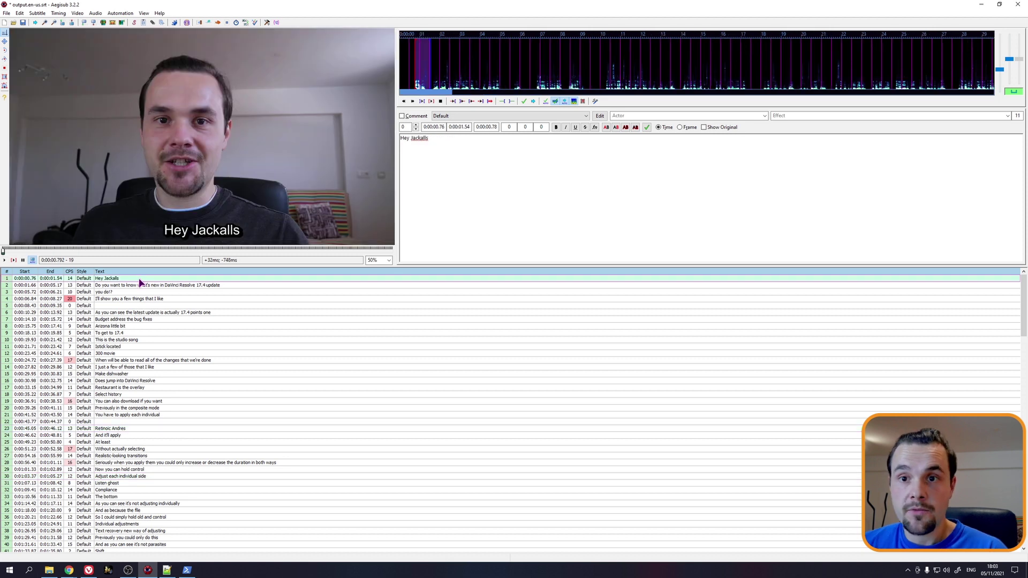
pyautogui.click(155, 463)
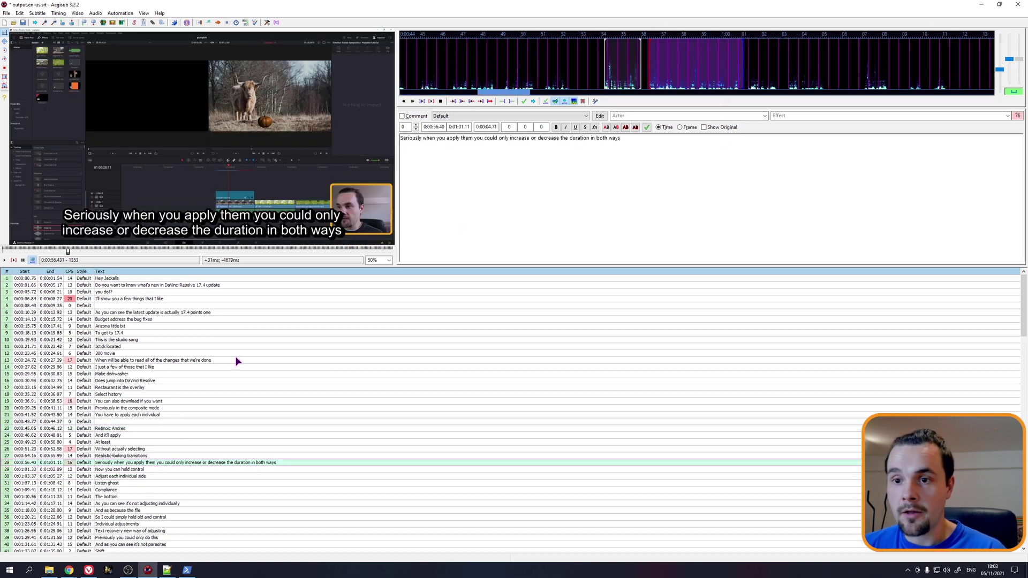
# Step: Insert an empty line after line 28, shorten line 28's end time and set the new line's start
pyautogui.rightClick(146, 464)
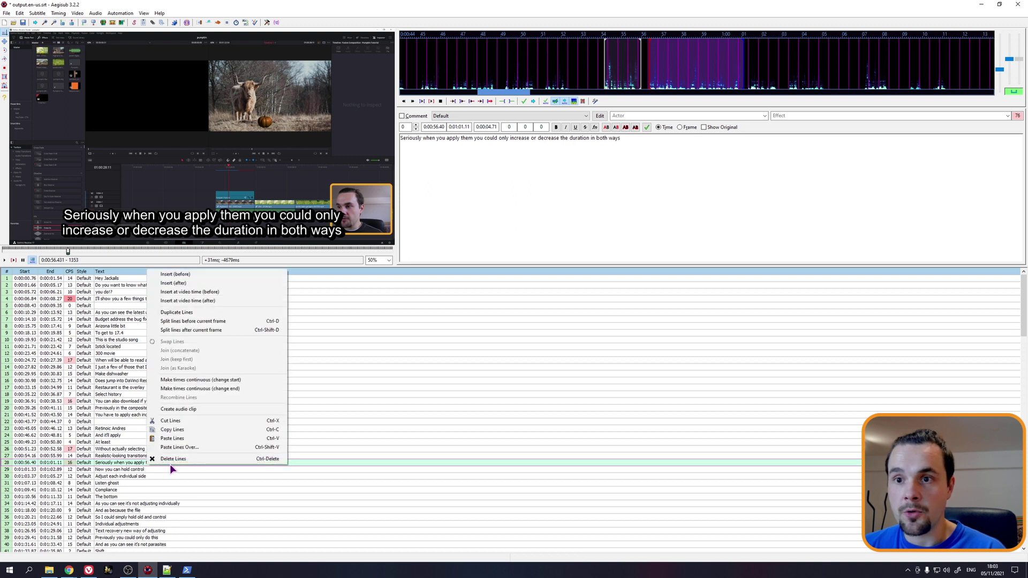
pyautogui.click(193, 284)
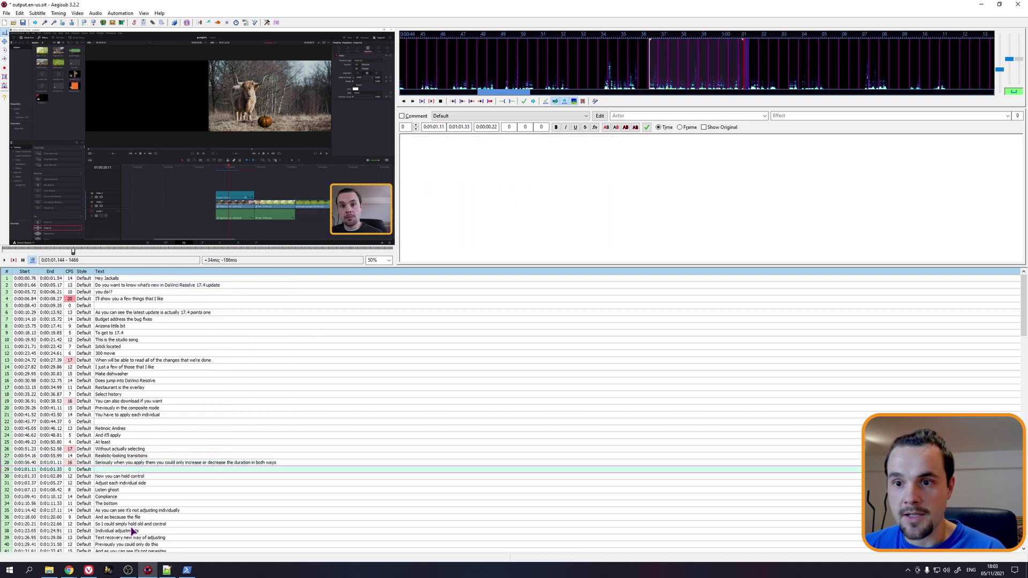
pyautogui.click(164, 465)
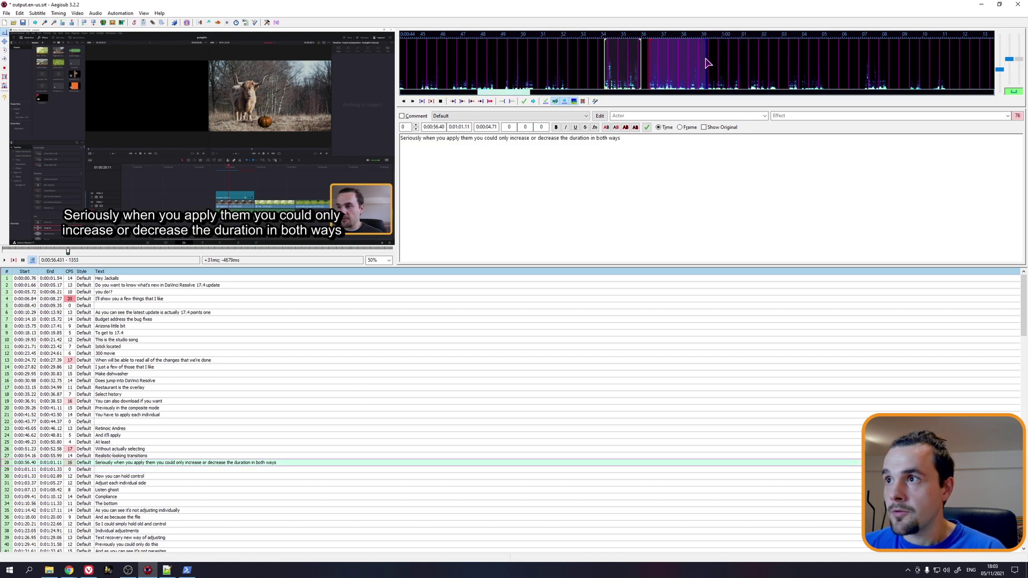
pyautogui.moveTo(707, 63); pyautogui.dragTo(698, 64)
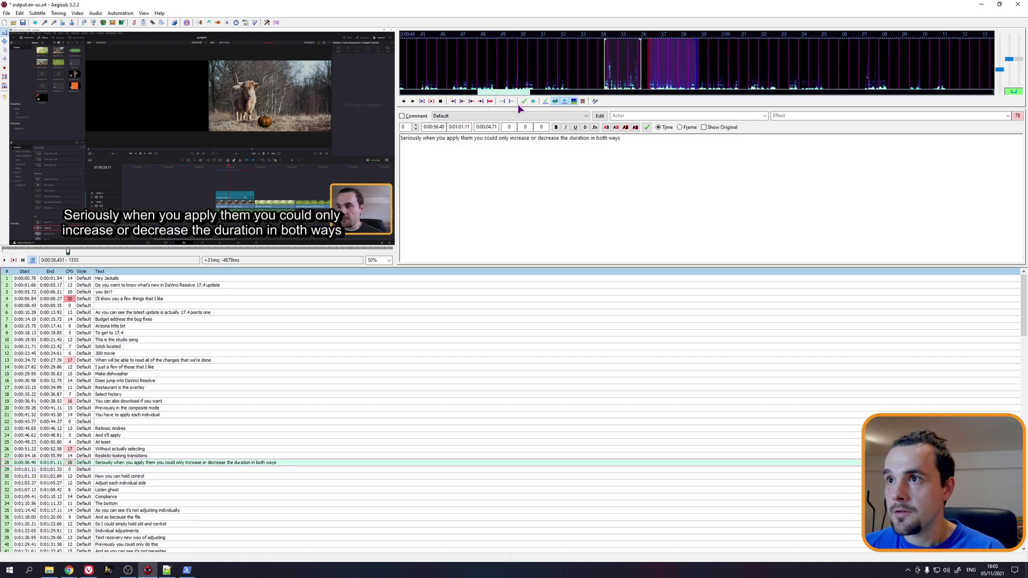
pyautogui.click(522, 101)
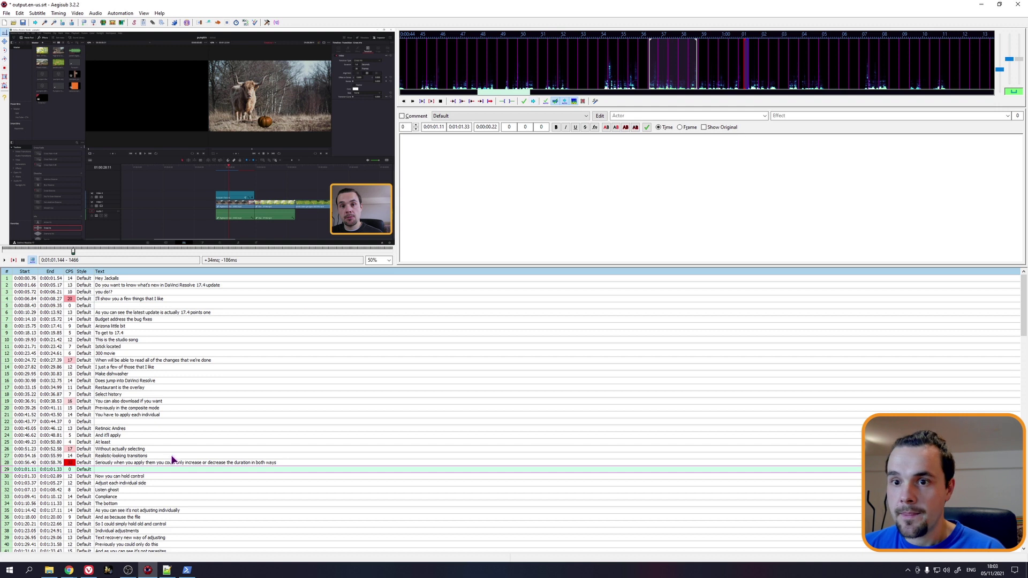
pyautogui.click(708, 66)
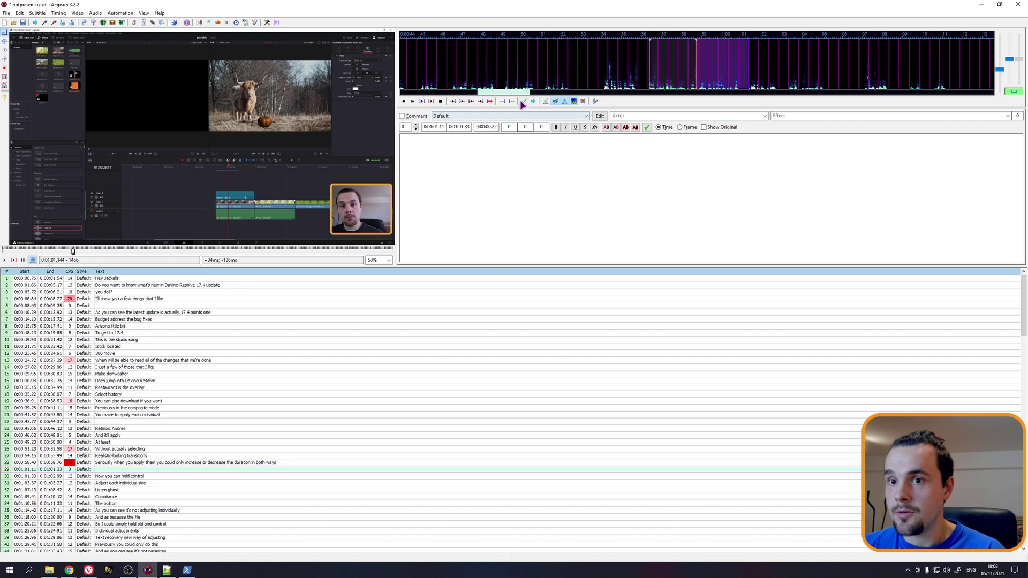
# Step: Move the second half of line 28's text into line 29, broken over two rows with \N
pyautogui.press('Up')
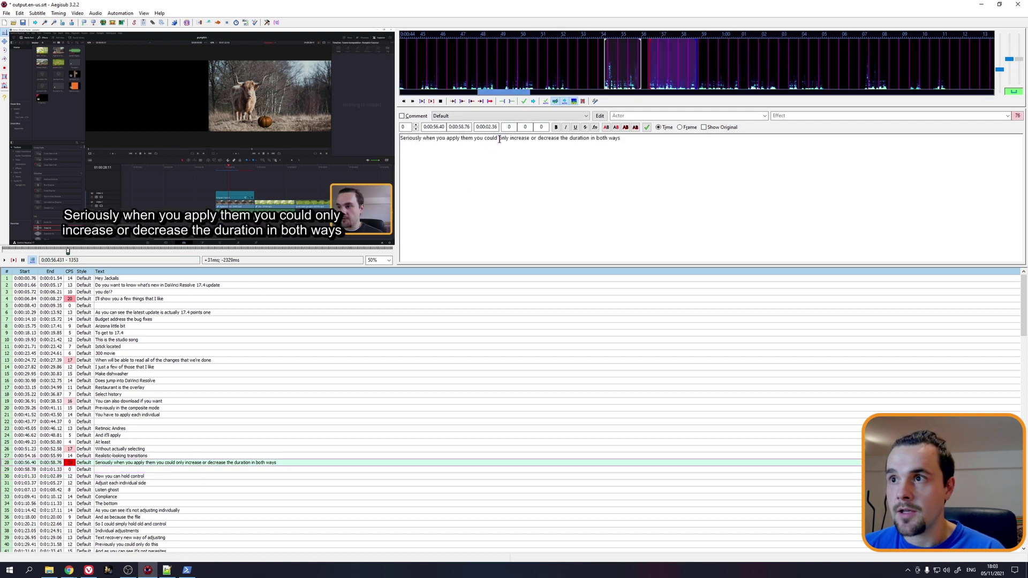
pyautogui.moveTo(498, 139); pyautogui.dragTo(691, 140)
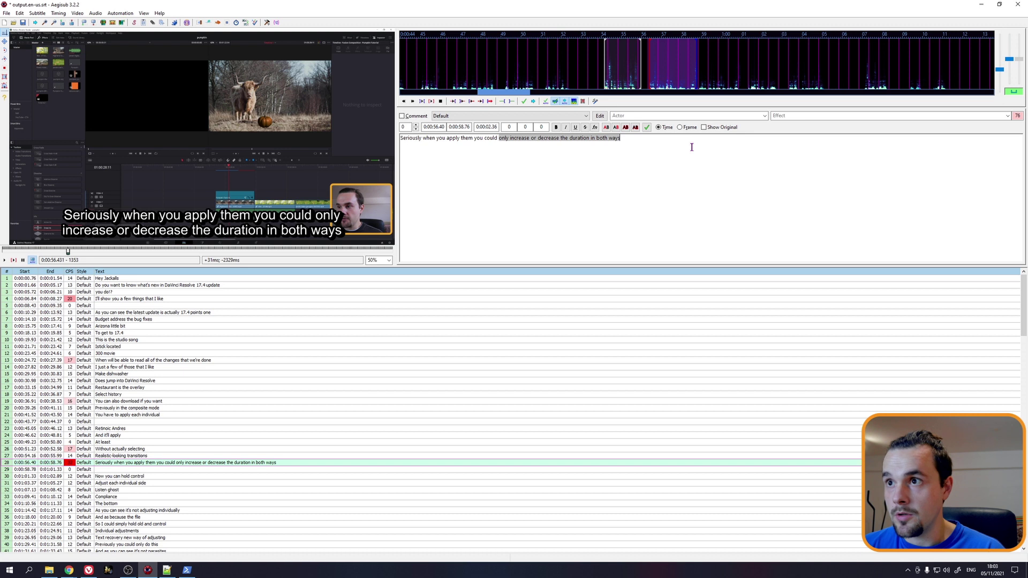
pyautogui.hotkey('ctrl', 'x')
pyautogui.press('Return')
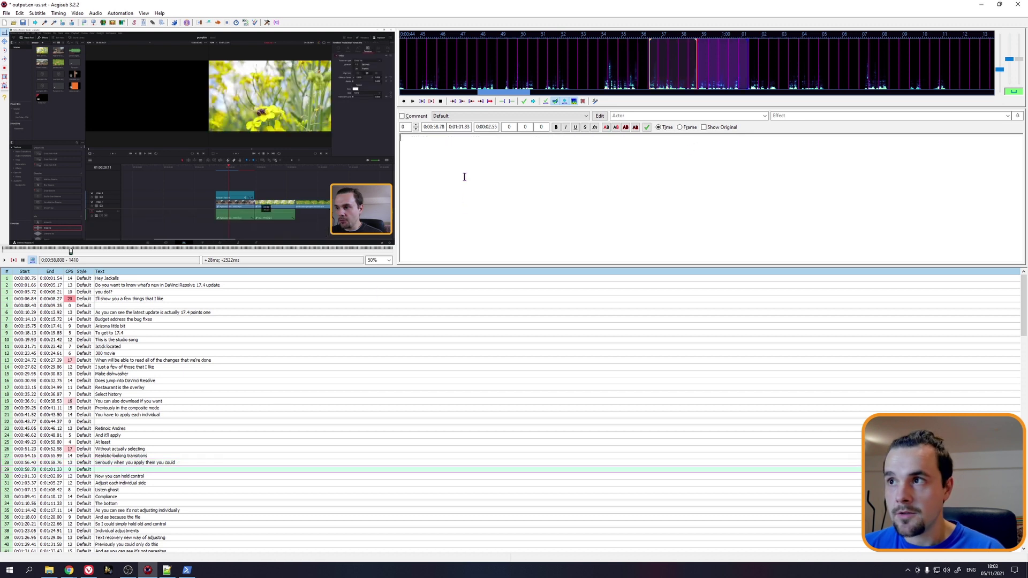
pyautogui.hotkey('ctrl', 'v')
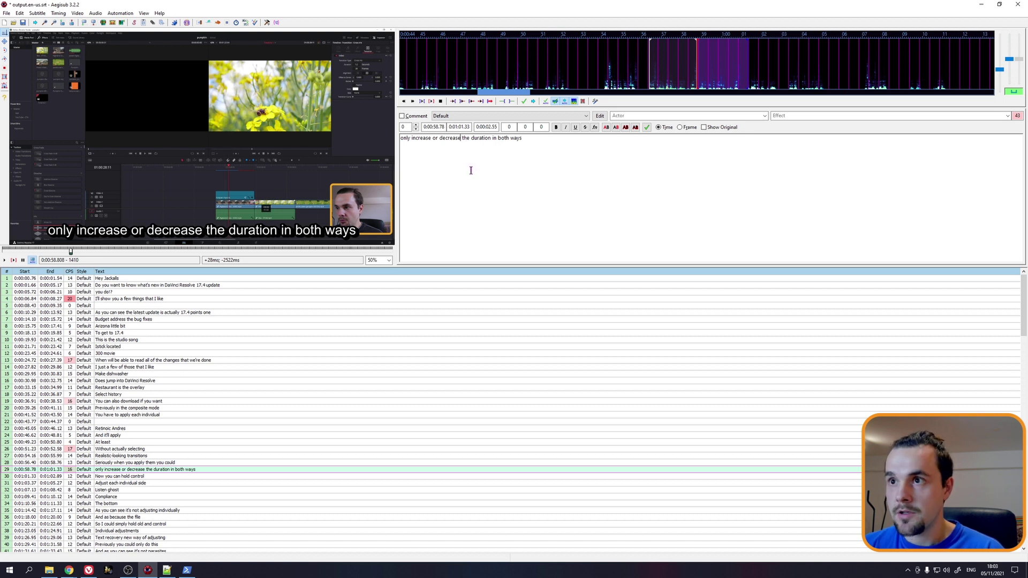
pyautogui.hotkey('shift', 'Return')
pyautogui.write('\\N')
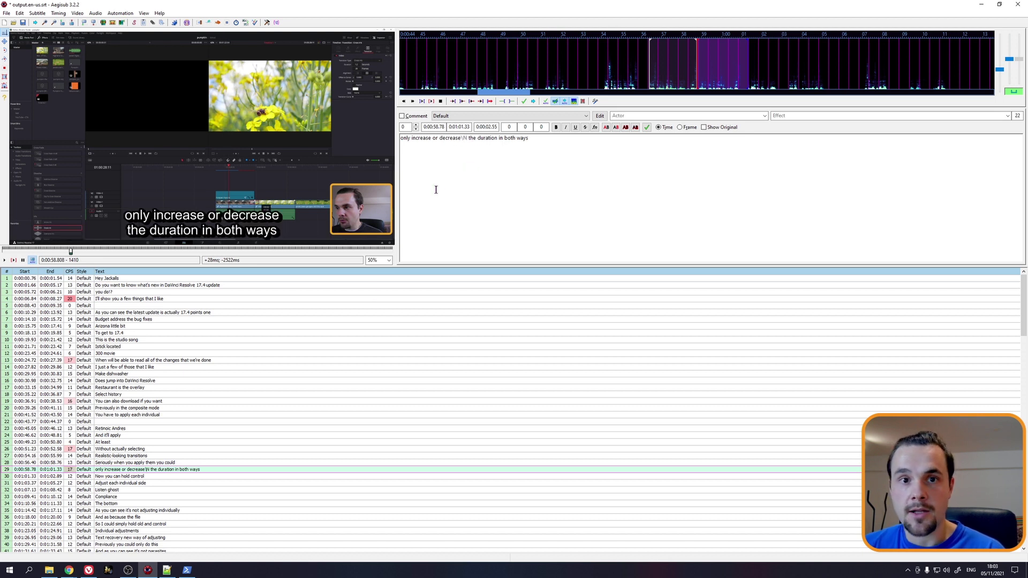
pyautogui.click(273, 496)
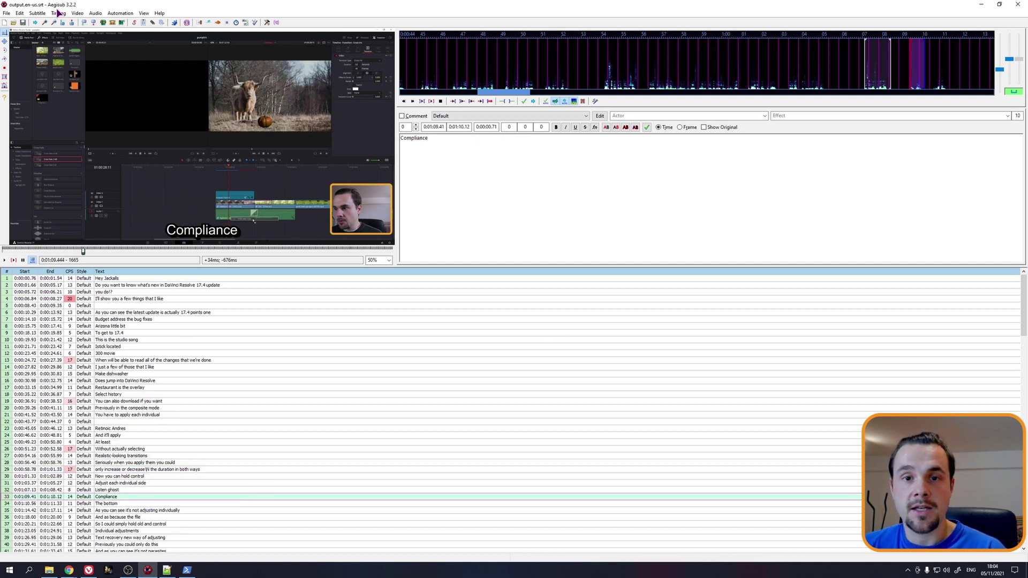
pyautogui.click(118, 279)
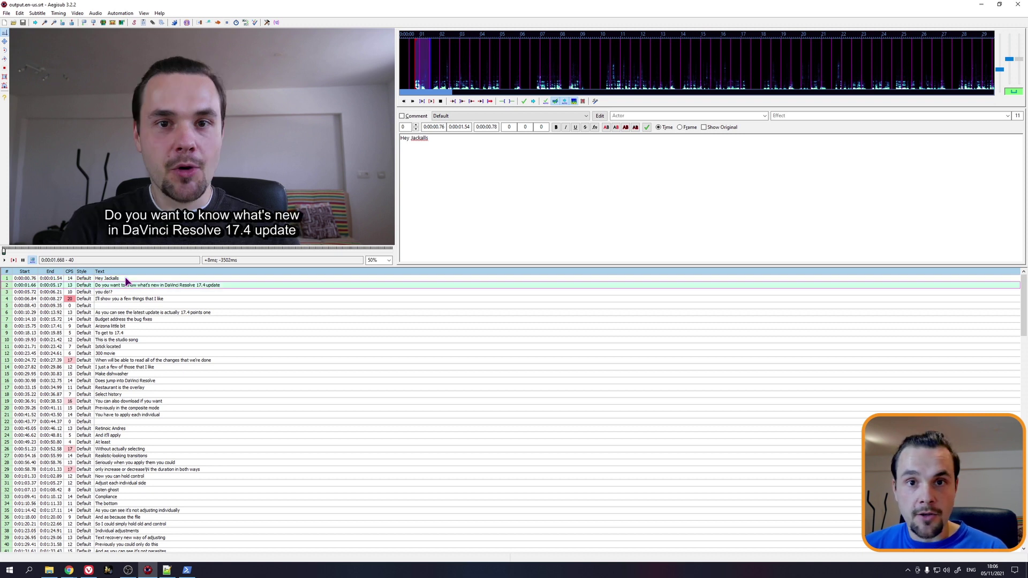
pyautogui.press('Down')
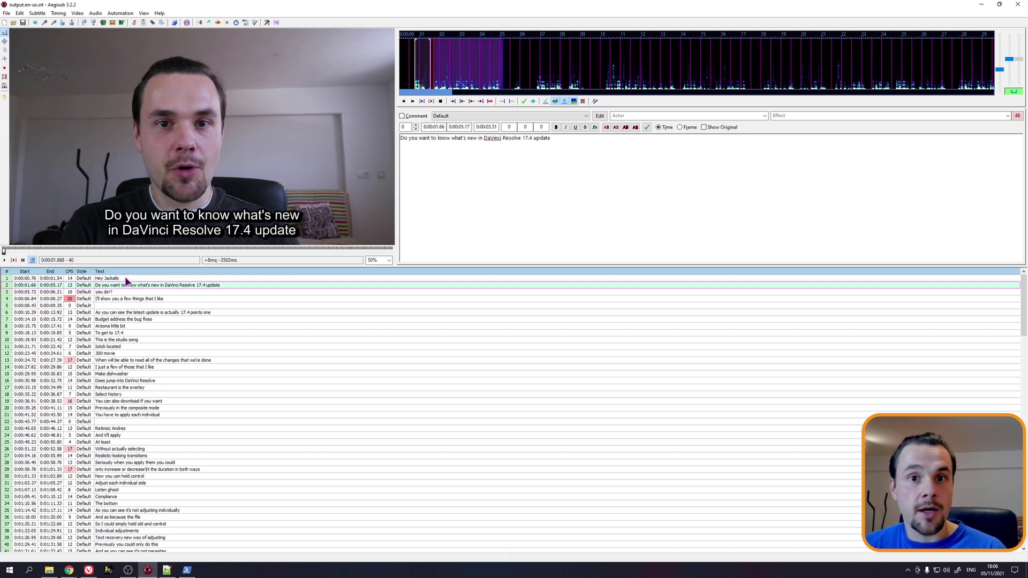
pyautogui.press('s')
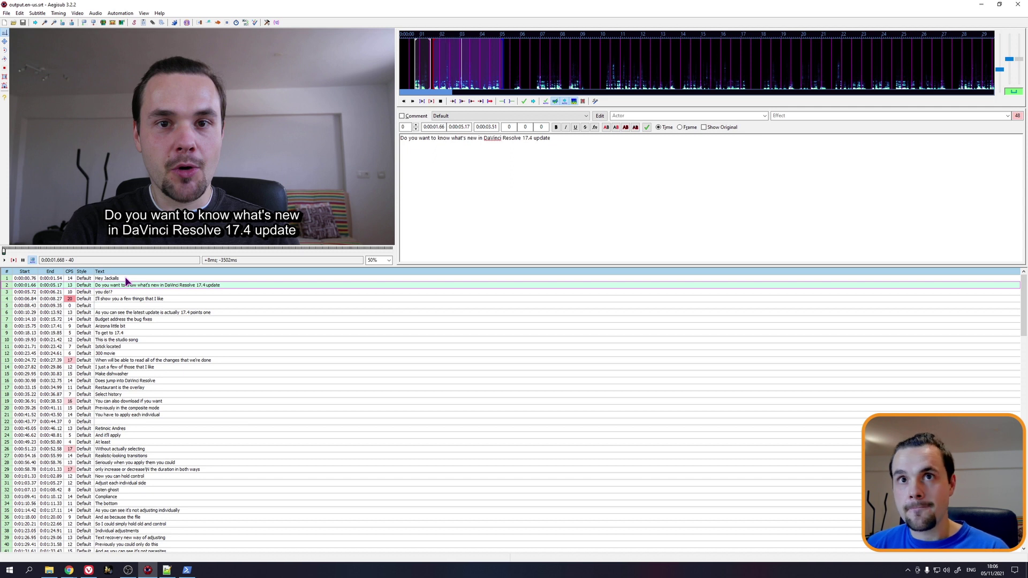